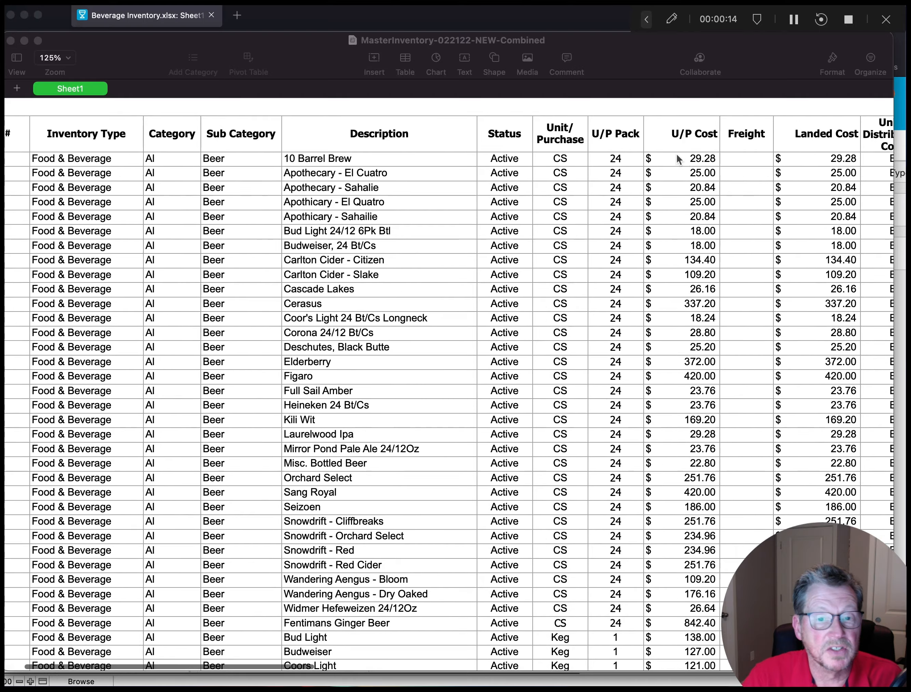
Examine the beverage inventory's columns from ID # across to Lead Time and Order Days
{"action": "scroll", "coordinate": [676, 152], "scroll_direction": "left", "scroll_amount": 5}
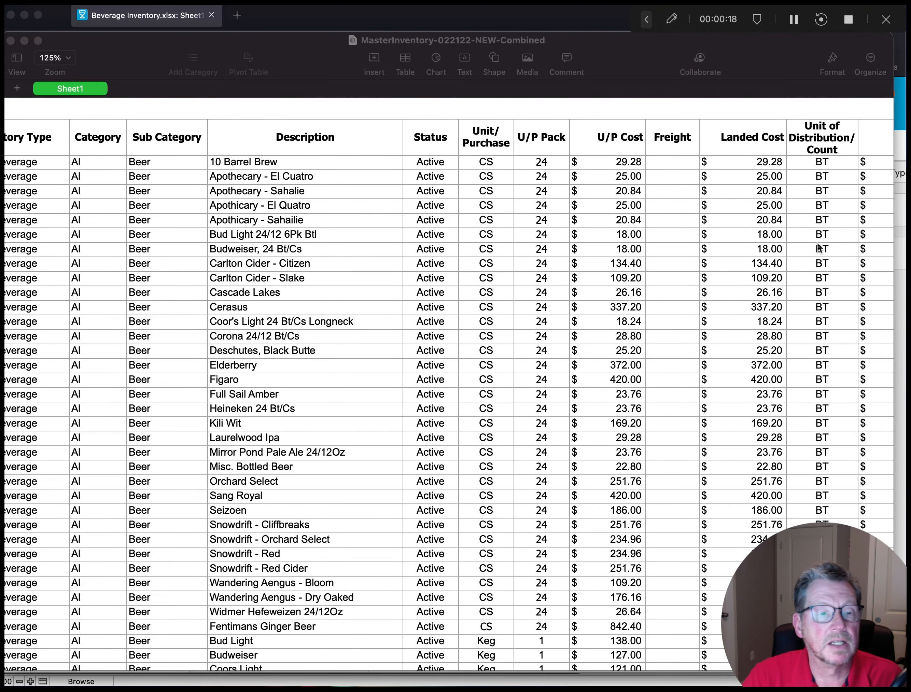
{"action": "scroll", "coordinate": [759, 242], "scroll_direction": "left", "scroll_amount": 6}
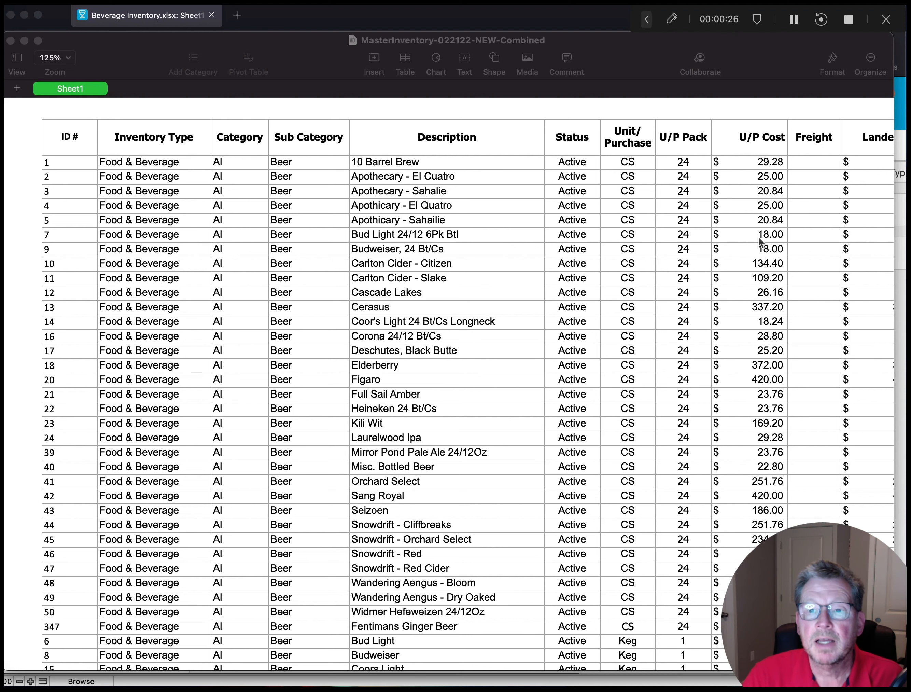
{"action": "scroll", "coordinate": [818, 235], "scroll_direction": "right", "scroll_amount": 3}
{"action": "scroll", "coordinate": [818, 235], "scroll_direction": "left", "scroll_amount": 3}
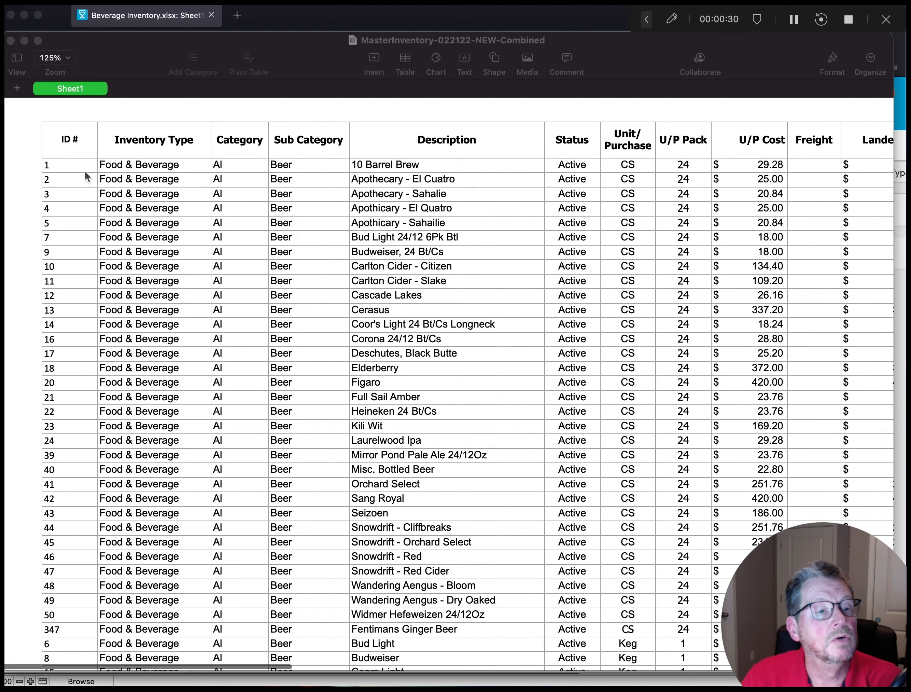
{"action": "left_click", "coordinate": [60, 164]}
{"action": "left_click", "coordinate": [53, 166]}
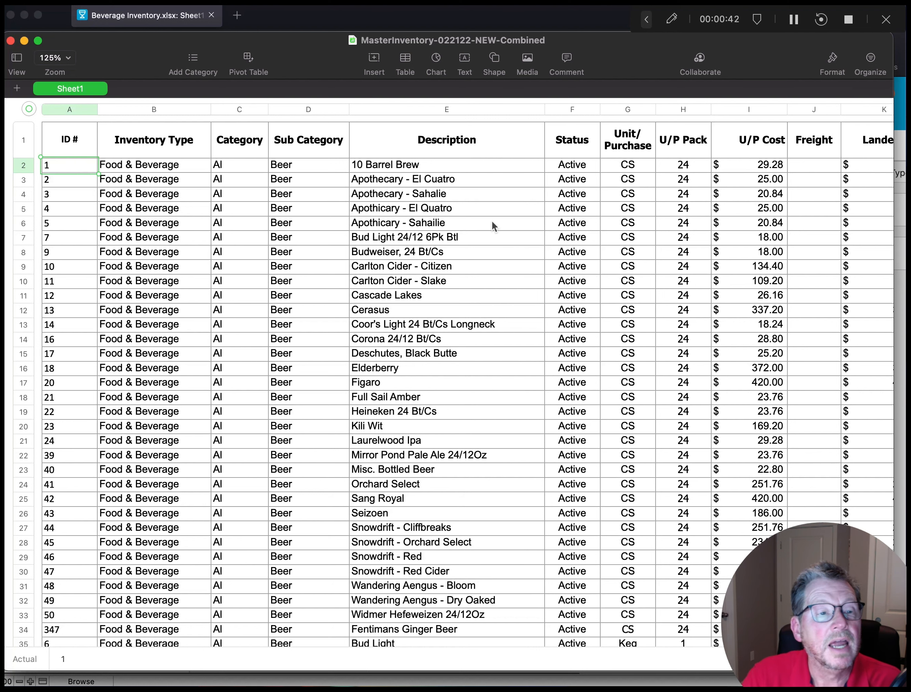
{"action": "scroll", "coordinate": [492, 221], "scroll_direction": "right", "scroll_amount": 5}
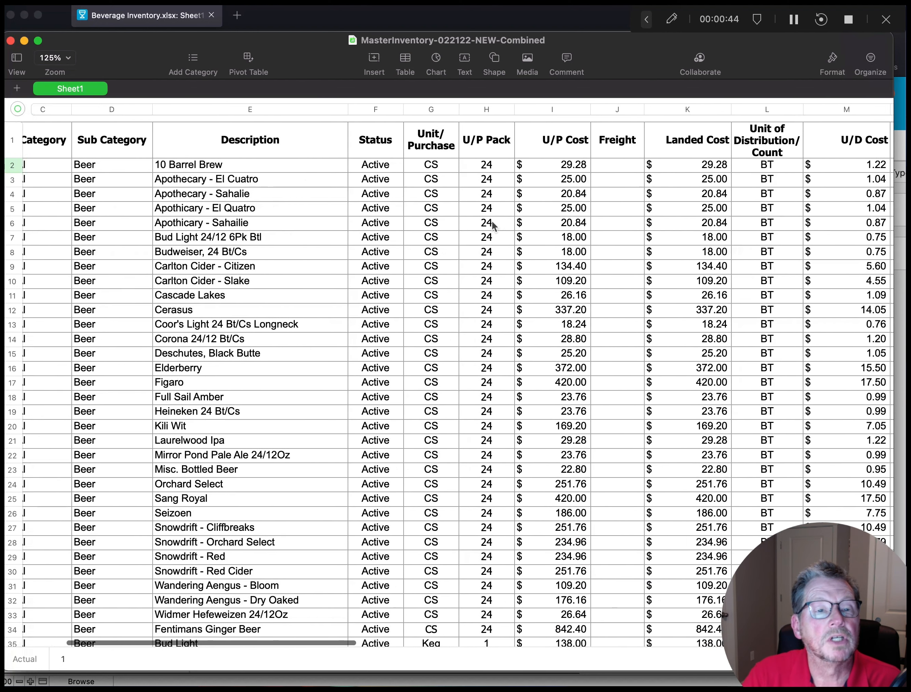
{"action": "scroll", "coordinate": [490, 169], "scroll_direction": "right", "scroll_amount": 5}
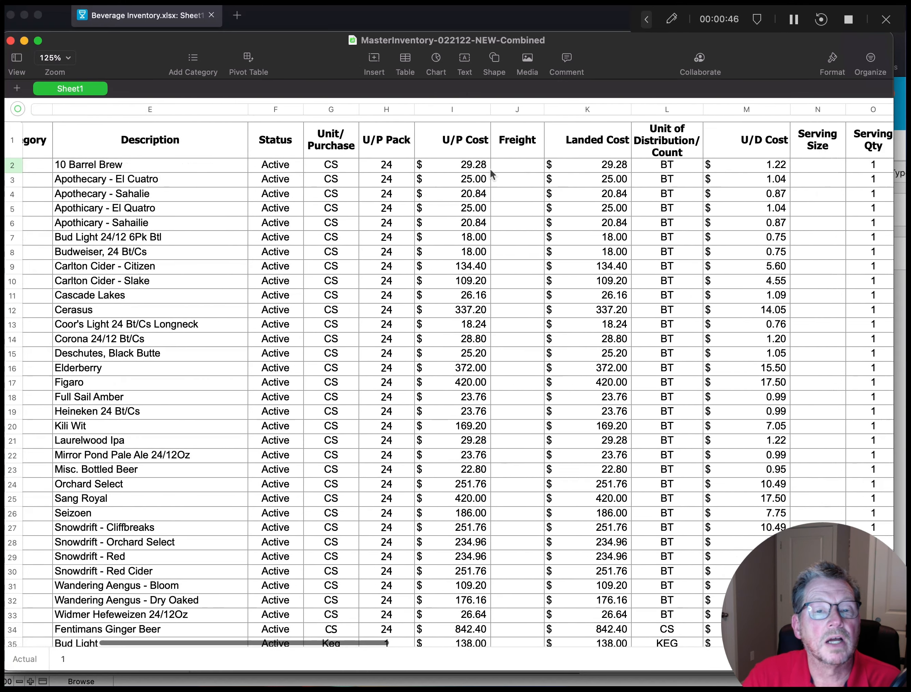
{"action": "scroll", "coordinate": [489, 169], "scroll_direction": "right", "scroll_amount": 3}
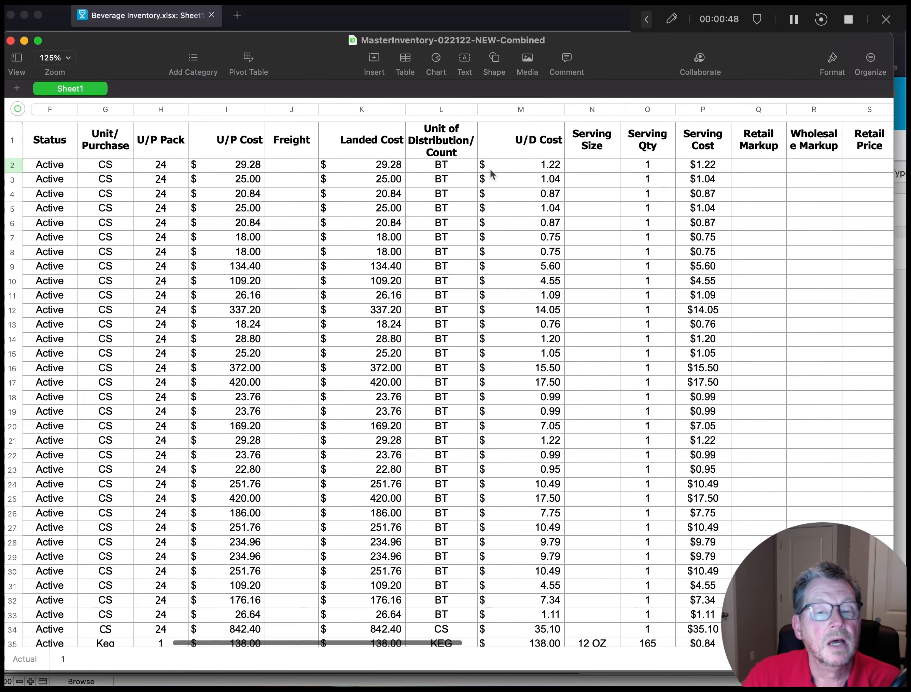
{"action": "scroll", "coordinate": [489, 169], "scroll_direction": "right", "scroll_amount": 5}
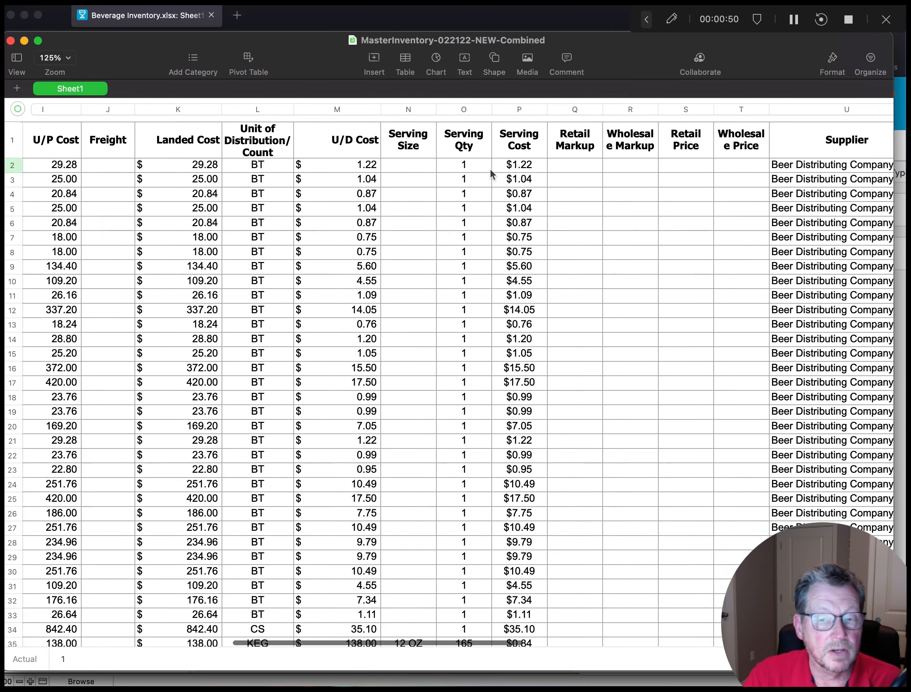
{"action": "scroll", "coordinate": [489, 168], "scroll_direction": "right", "scroll_amount": 5}
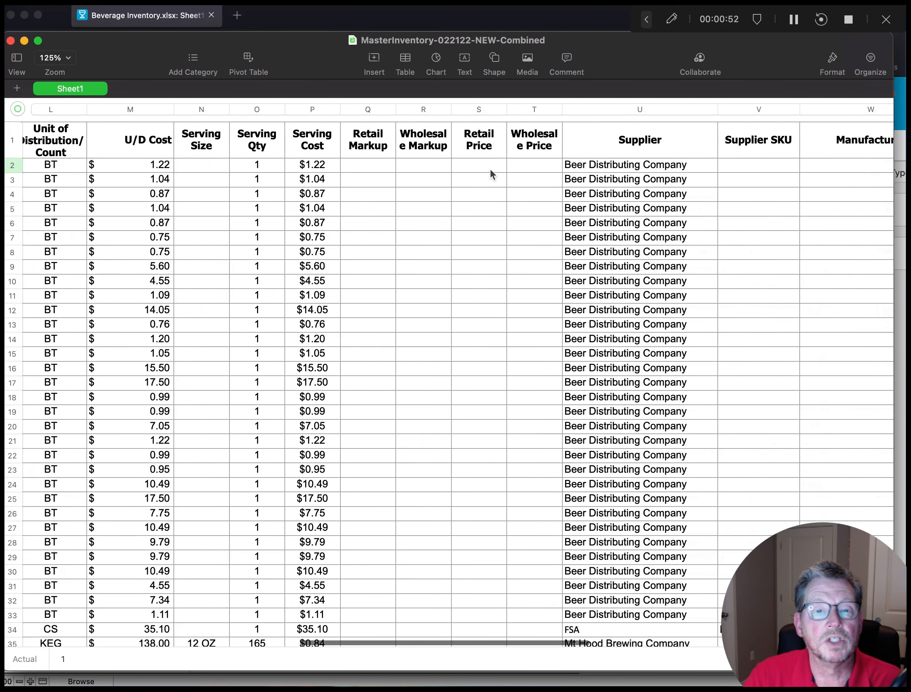
{"action": "scroll", "coordinate": [491, 173], "scroll_direction": "right", "scroll_amount": 8}
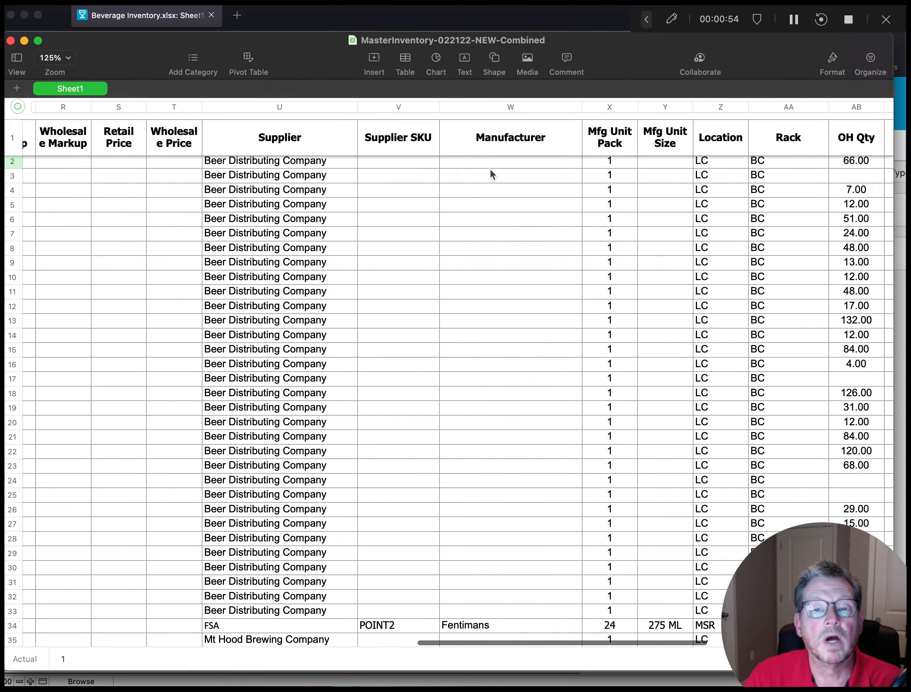
{"action": "scroll", "coordinate": [490, 174], "scroll_direction": "right", "scroll_amount": 5}
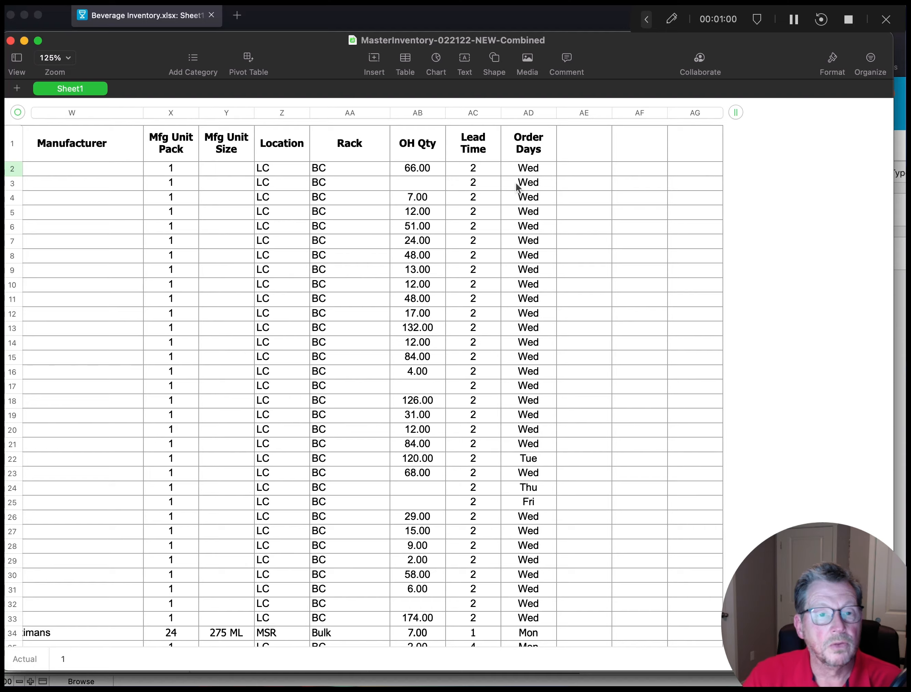
{"action": "scroll", "coordinate": [450, 250], "scroll_direction": "left", "scroll_amount": 20}
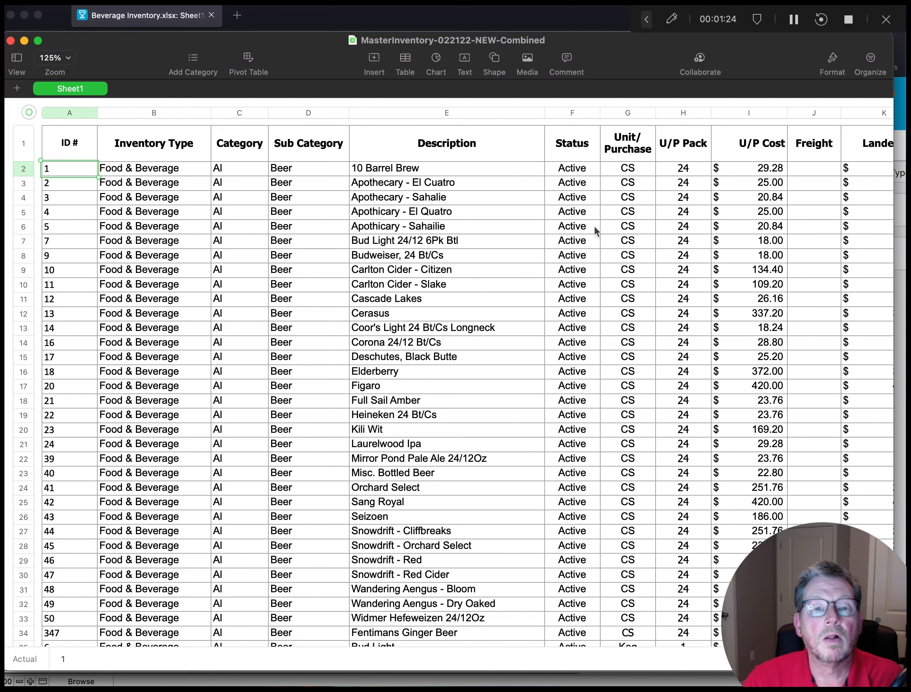
Review the purchase, landed and U/D cost columns for the beers and inspect the Landed Cost formula for 10 Barrel Brew
{"action": "scroll", "coordinate": [595, 225], "scroll_direction": "right", "scroll_amount": 5}
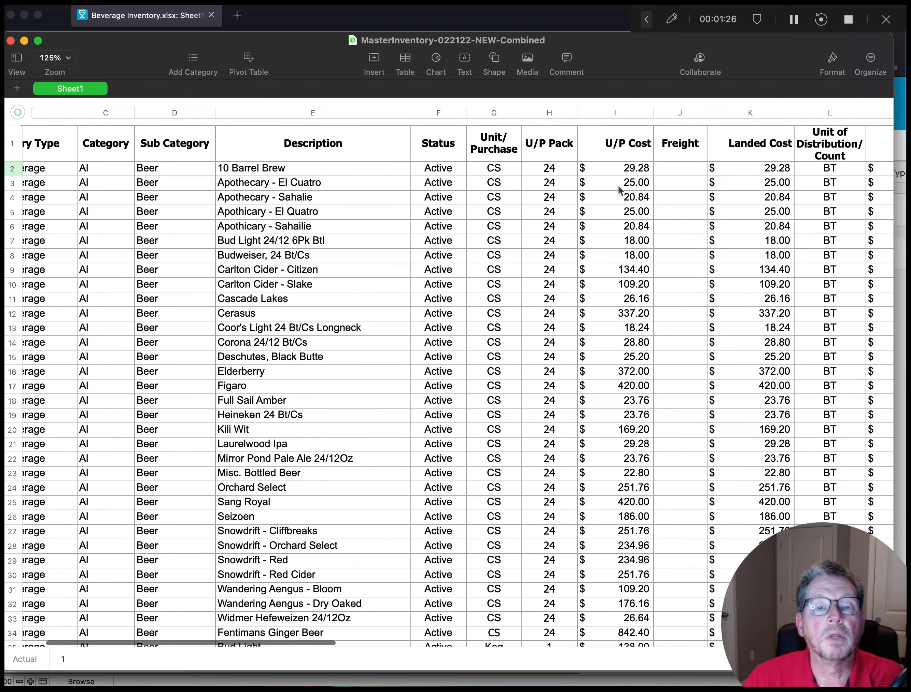
{"action": "scroll", "coordinate": [632, 169], "scroll_direction": "right", "scroll_amount": 1}
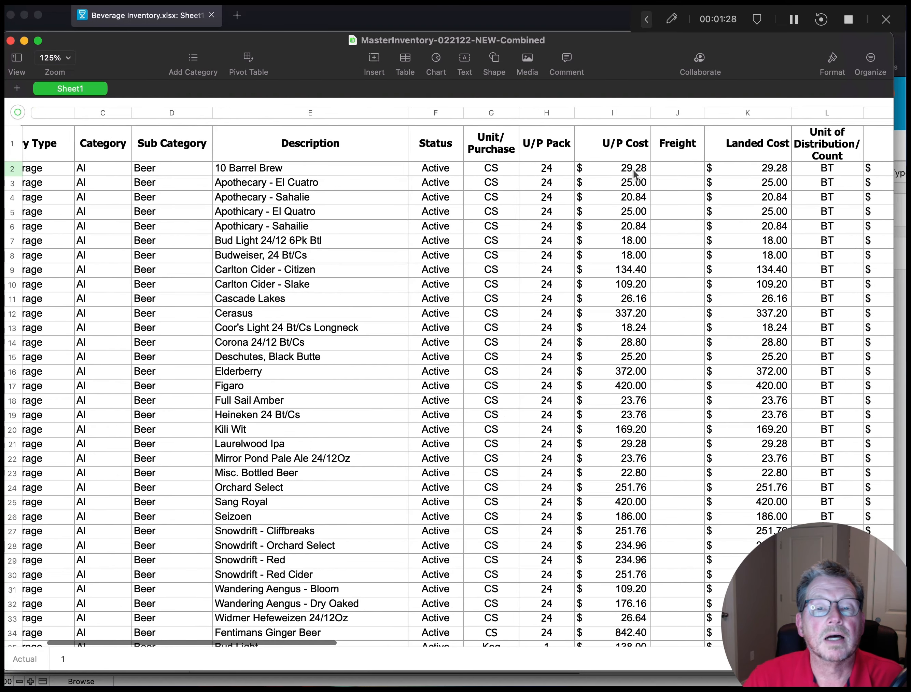
{"action": "scroll", "coordinate": [632, 169], "scroll_direction": "right", "scroll_amount": 3}
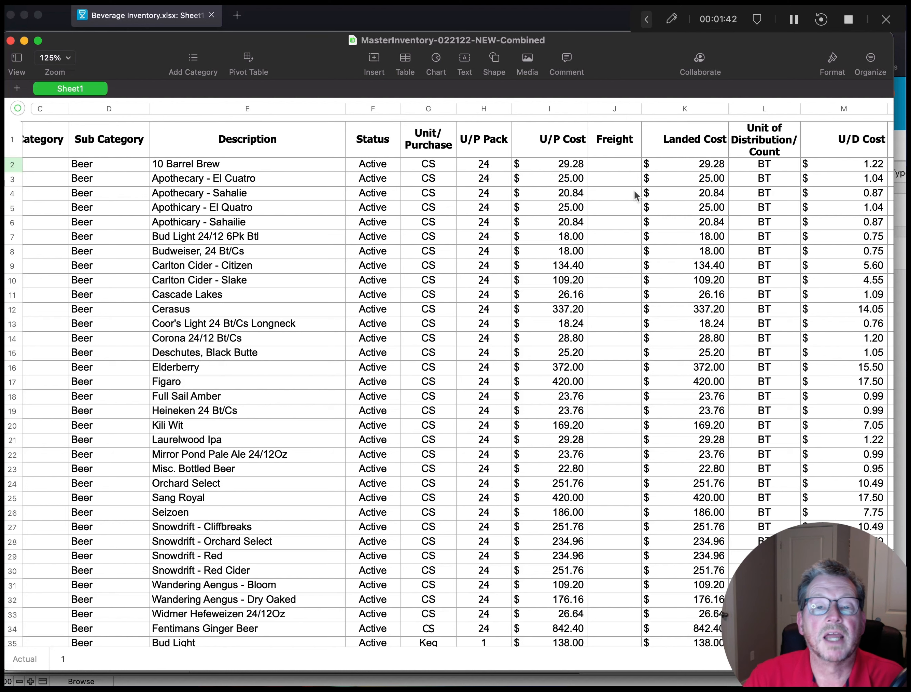
{"action": "scroll", "coordinate": [634, 194], "scroll_direction": "right", "scroll_amount": 3}
{"action": "scroll", "coordinate": [634, 195], "scroll_direction": "right", "scroll_amount": 5}
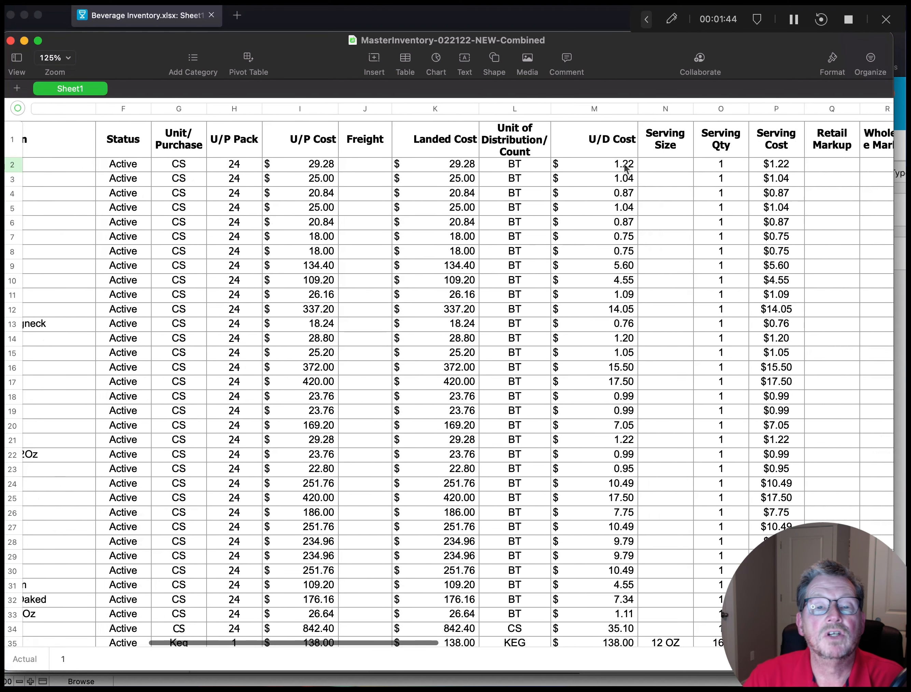
{"action": "scroll", "coordinate": [624, 169], "scroll_direction": "right", "scroll_amount": 2}
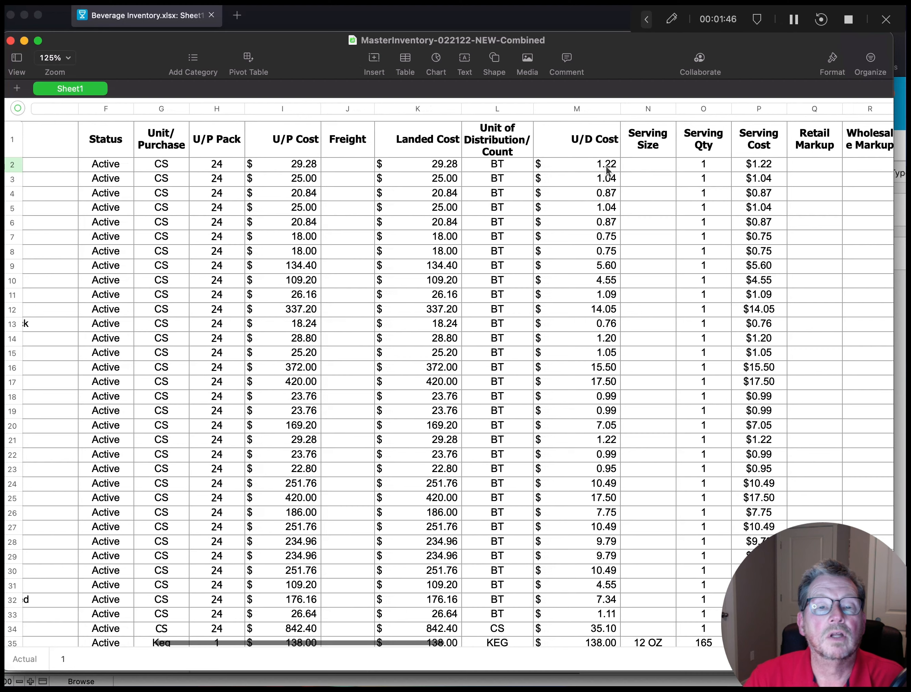
{"action": "scroll", "coordinate": [605, 171], "scroll_direction": "left", "scroll_amount": 5}
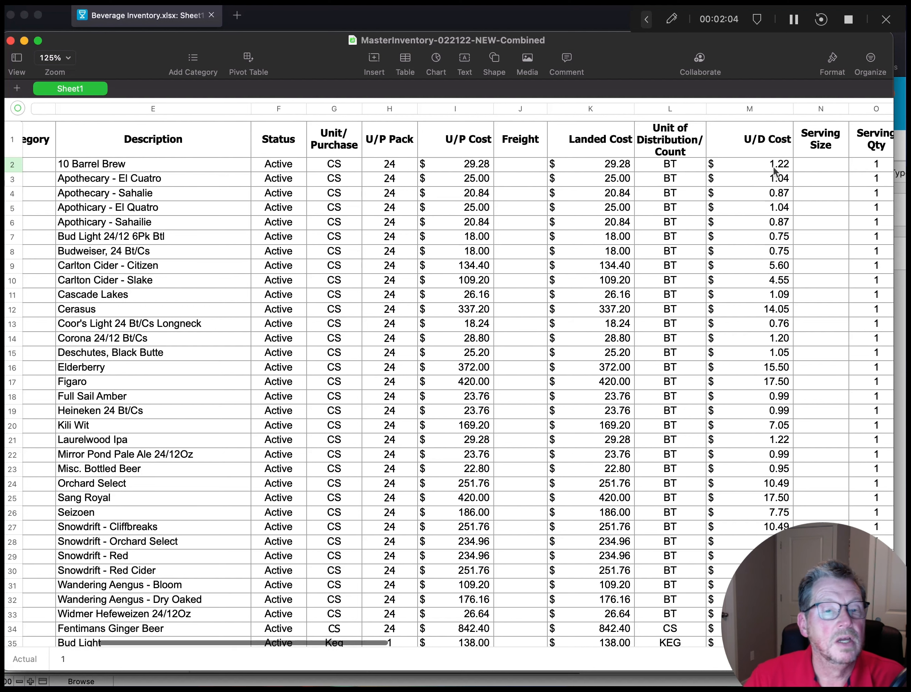
{"action": "scroll", "coordinate": [778, 169], "scroll_direction": "left", "scroll_amount": 1}
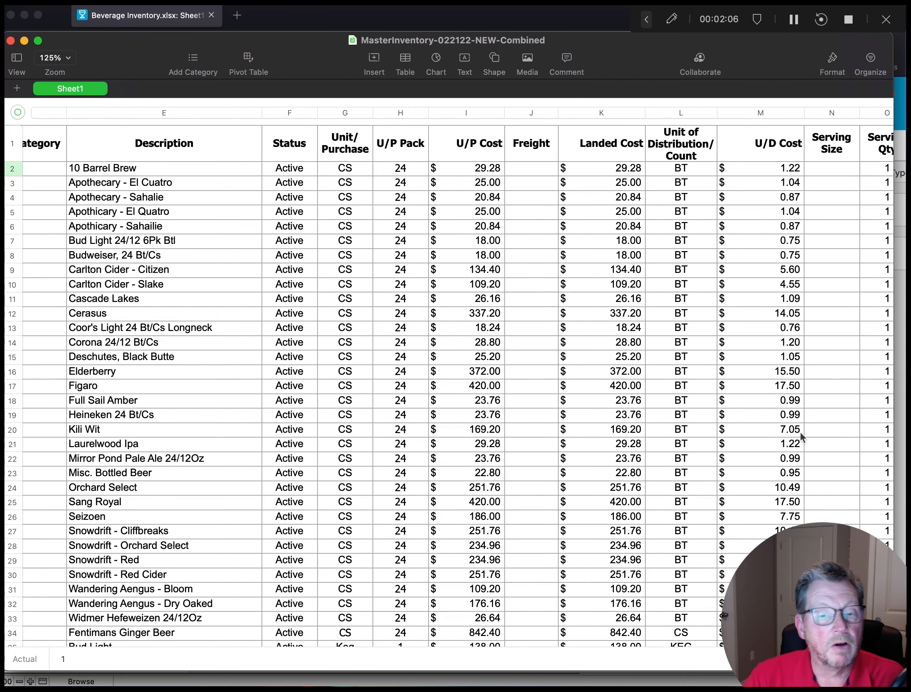
{"action": "left_click", "coordinate": [635, 171]}
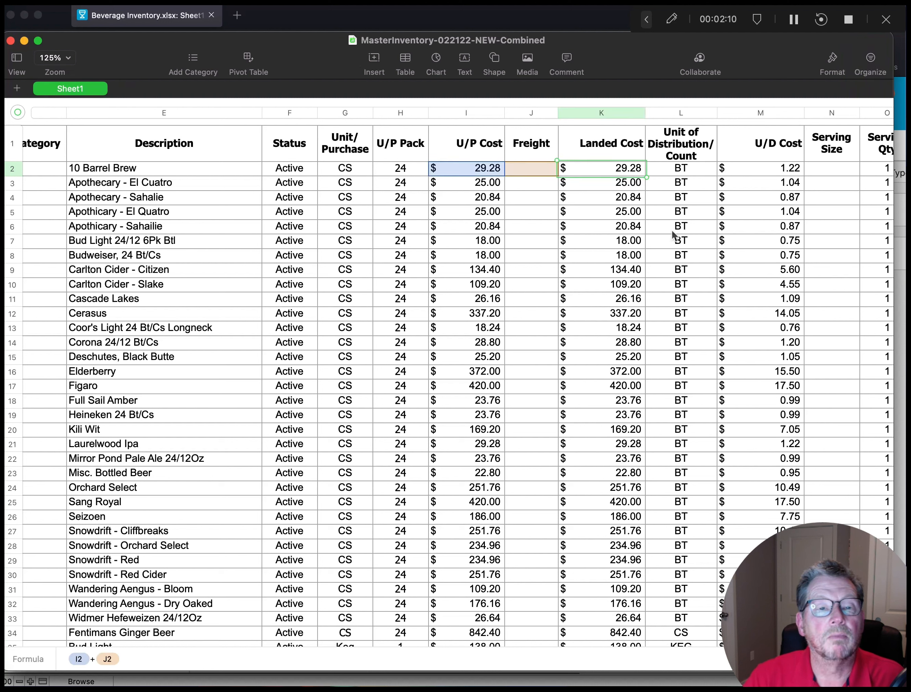
Set the U/P Cost of 10 Barrel Brew to 32.00
{"action": "left_click", "coordinate": [494, 171]}
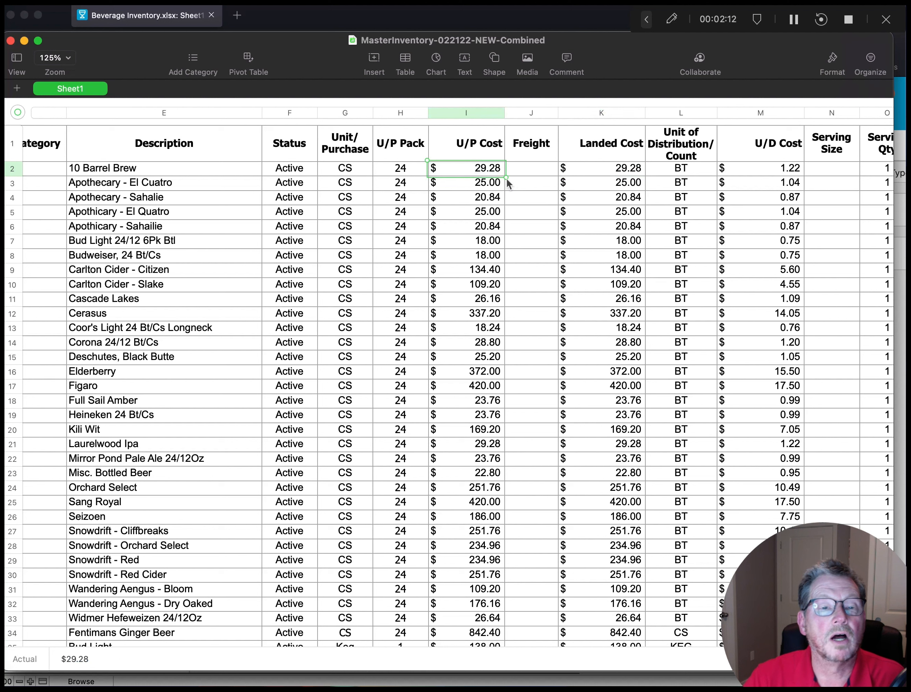
{"action": "double_click", "coordinate": [500, 167]}
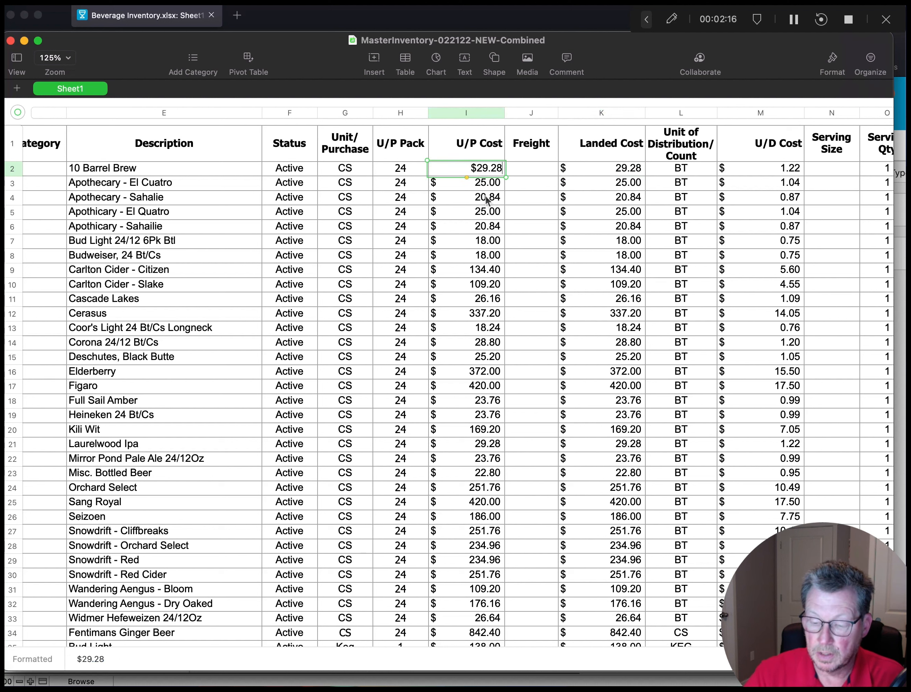
{"action": "type", "text": "2"}
{"action": "key", "text": "BackSpace"}
{"action": "key", "text": "BackSpace"}
{"action": "key", "text": "BackSpace"}
{"action": "key", "text": "BackSpace"}
{"action": "key", "text": "BackSpace"}
{"action": "key", "text": "BackSpace"}
{"action": "key", "text": "BackSpace"}
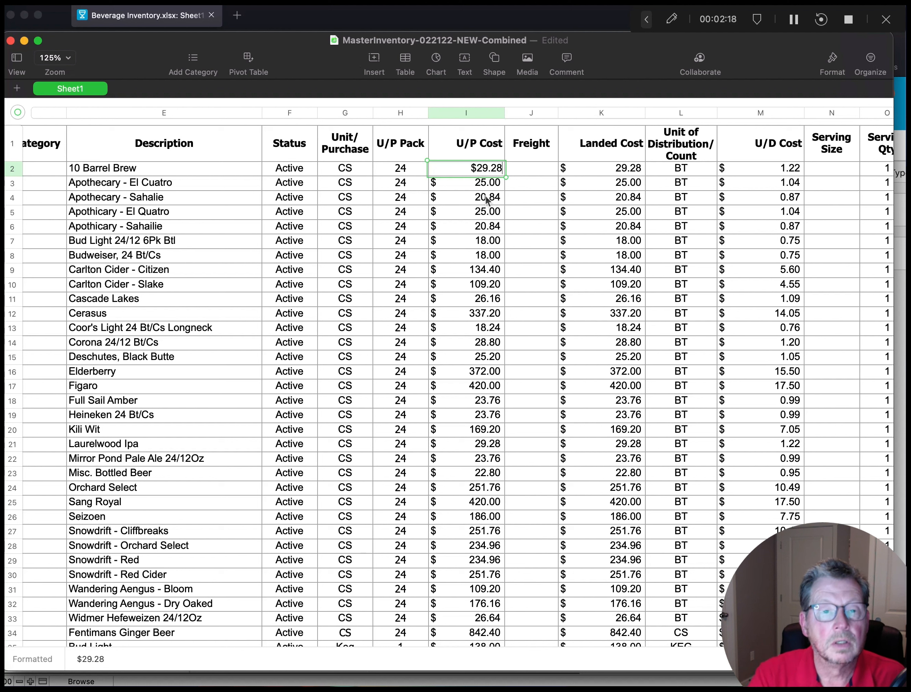
{"action": "type", "text": "32.00"}
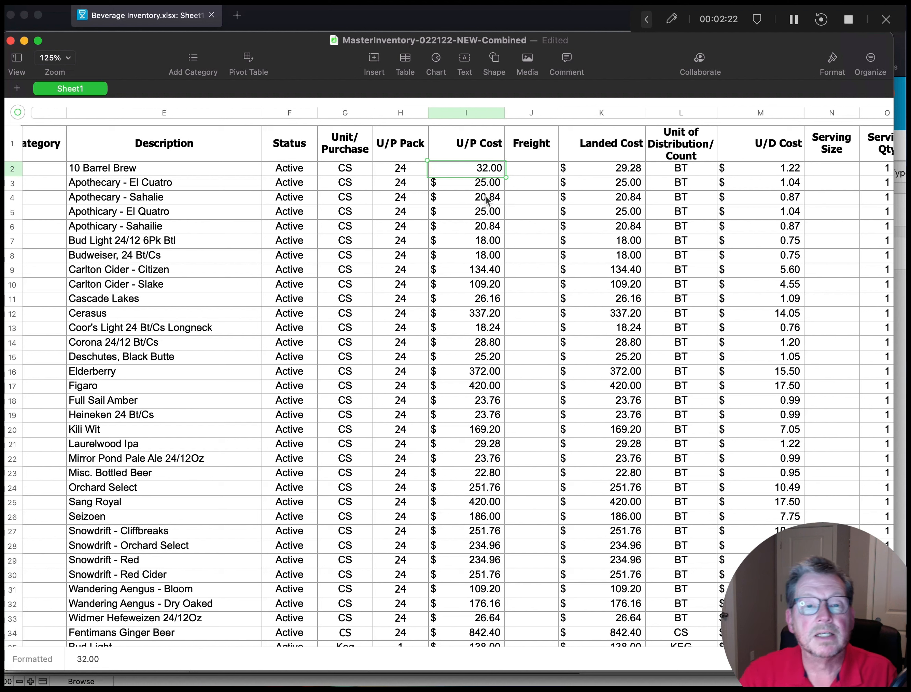
{"action": "key", "text": "Tab"}
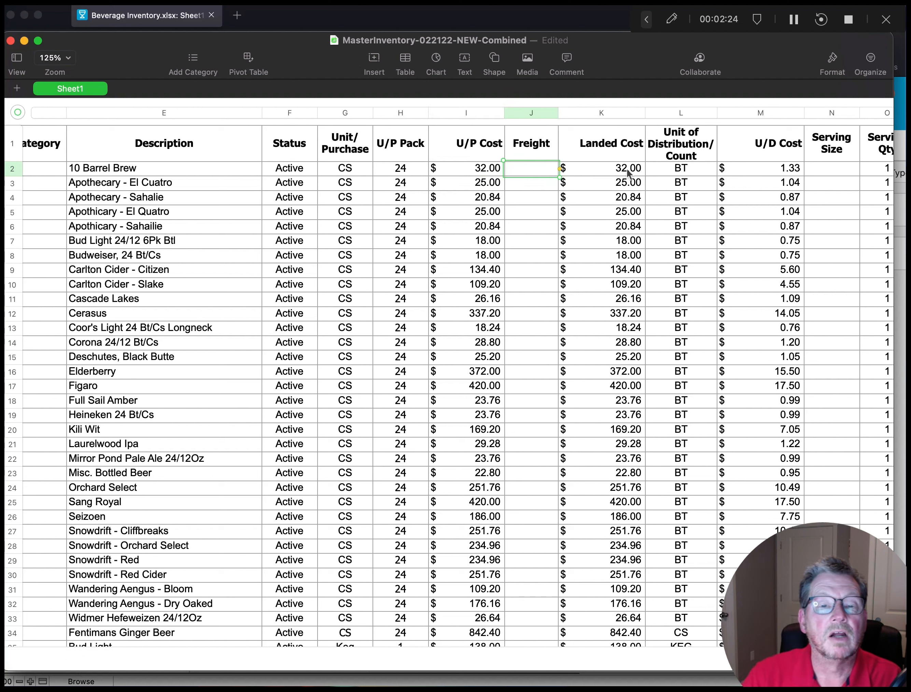
Enter a Freight cost of 2.00 for 10 Barrel Brew
{"action": "left_click", "coordinate": [542, 168]}
{"action": "type", "text": "2.00"}
{"action": "key", "text": "Tab"}
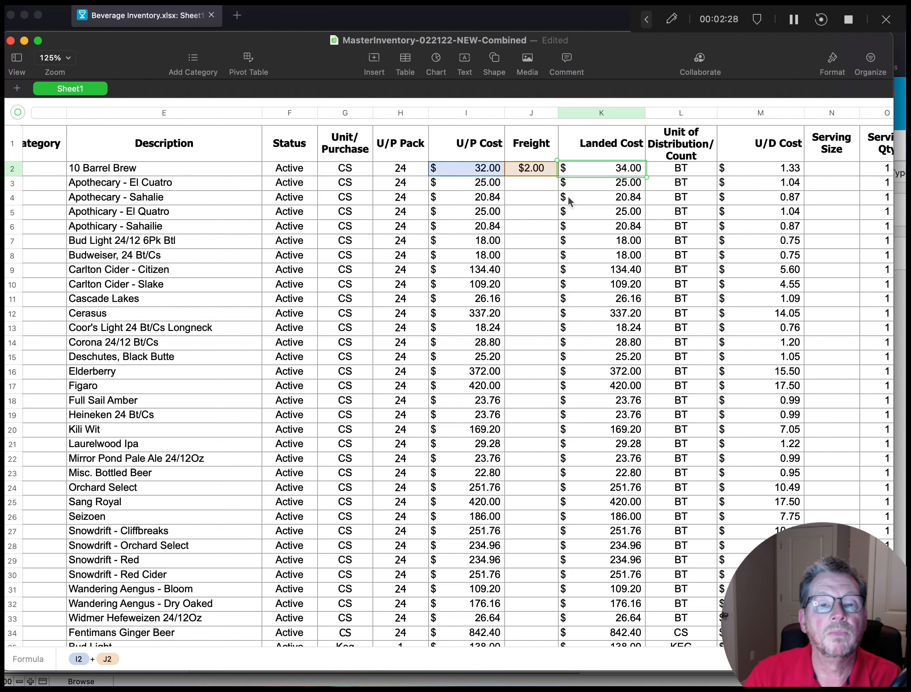
Review the recalculated cost columns for 10 Barrel Brew and look through the inventory items down to the liqueurs
{"action": "scroll", "coordinate": [622, 182], "scroll_direction": "right", "scroll_amount": 5}
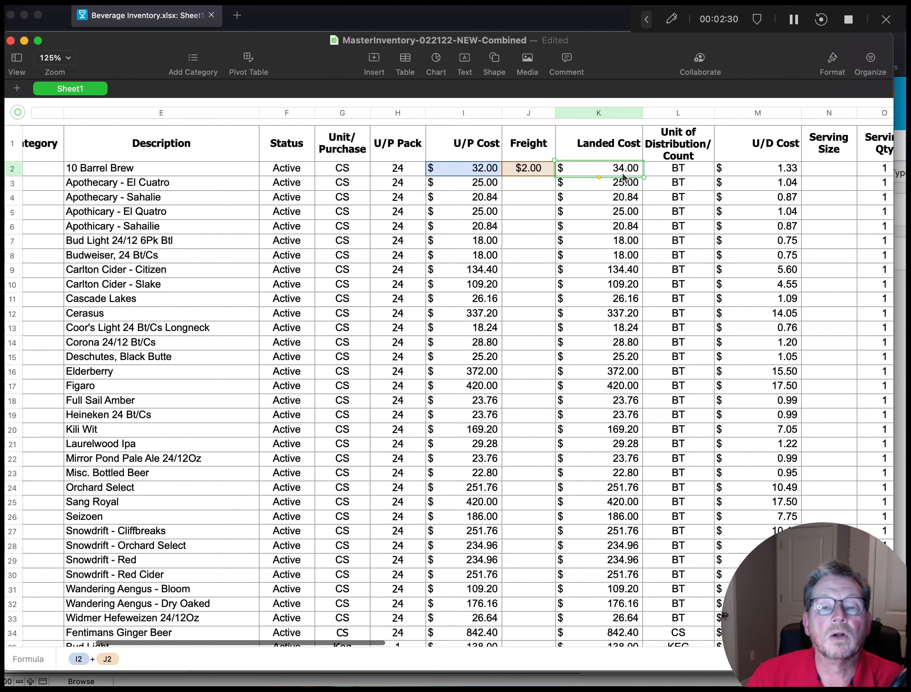
{"action": "scroll", "coordinate": [619, 180], "scroll_direction": "right", "scroll_amount": 1}
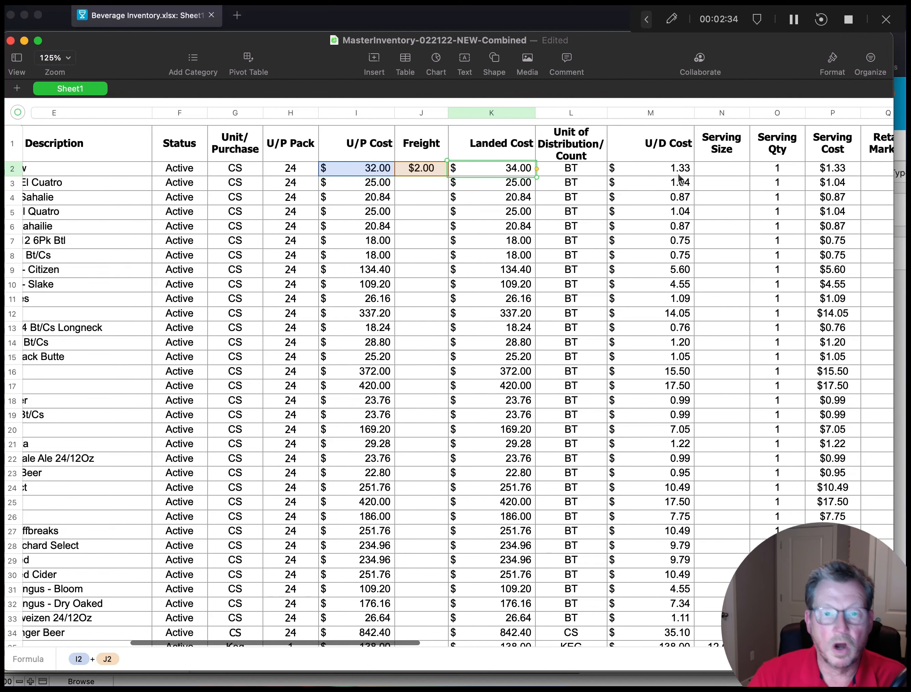
{"action": "scroll", "coordinate": [679, 175], "scroll_direction": "left", "scroll_amount": 15}
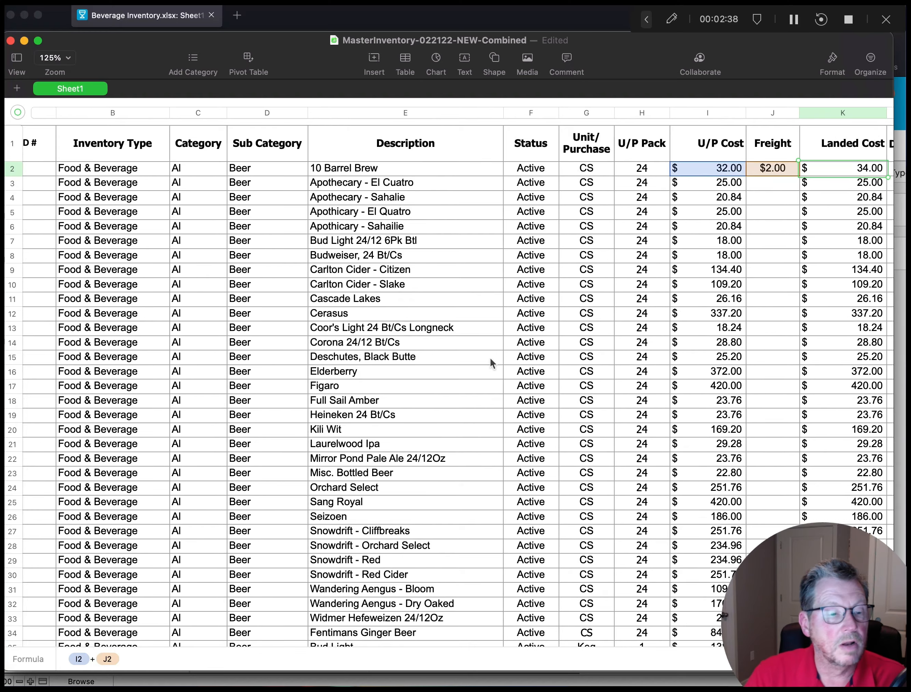
{"action": "scroll", "coordinate": [489, 358], "scroll_direction": "down", "scroll_amount": 10}
{"action": "scroll", "coordinate": [490, 357], "scroll_direction": "down", "scroll_amount": 6}
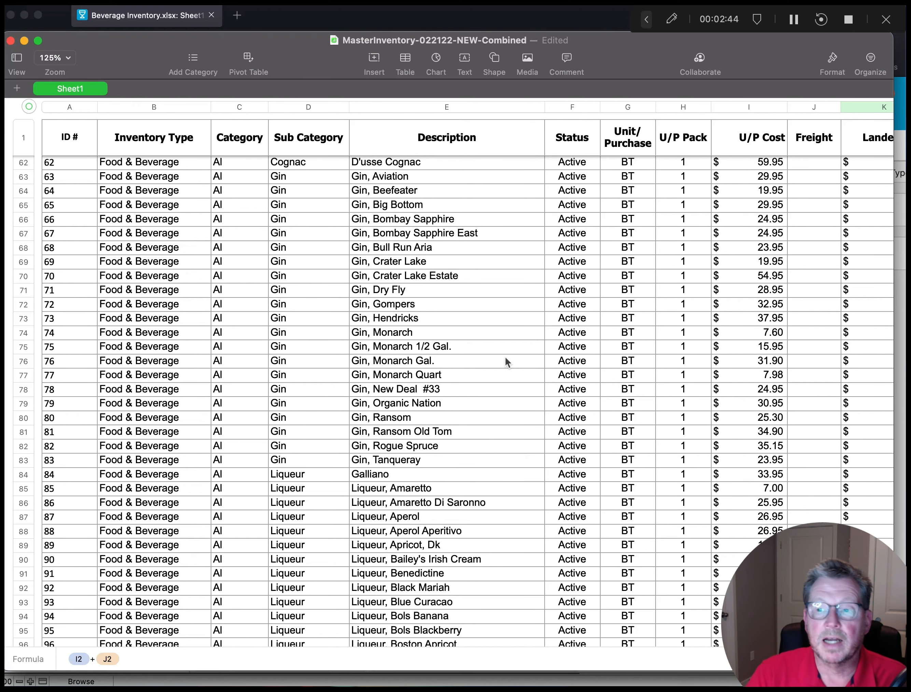
{"action": "scroll", "coordinate": [507, 361], "scroll_direction": "down", "scroll_amount": 5}
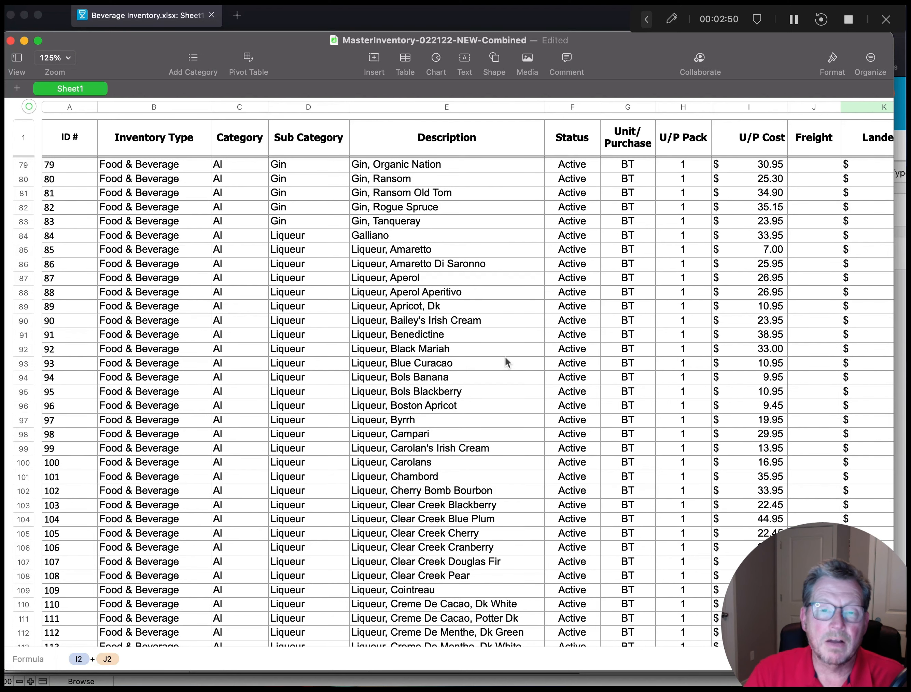
{"action": "scroll", "coordinate": [505, 356], "scroll_direction": "up", "scroll_amount": 8}
{"action": "scroll", "coordinate": [505, 356], "scroll_direction": "right", "scroll_amount": 3}
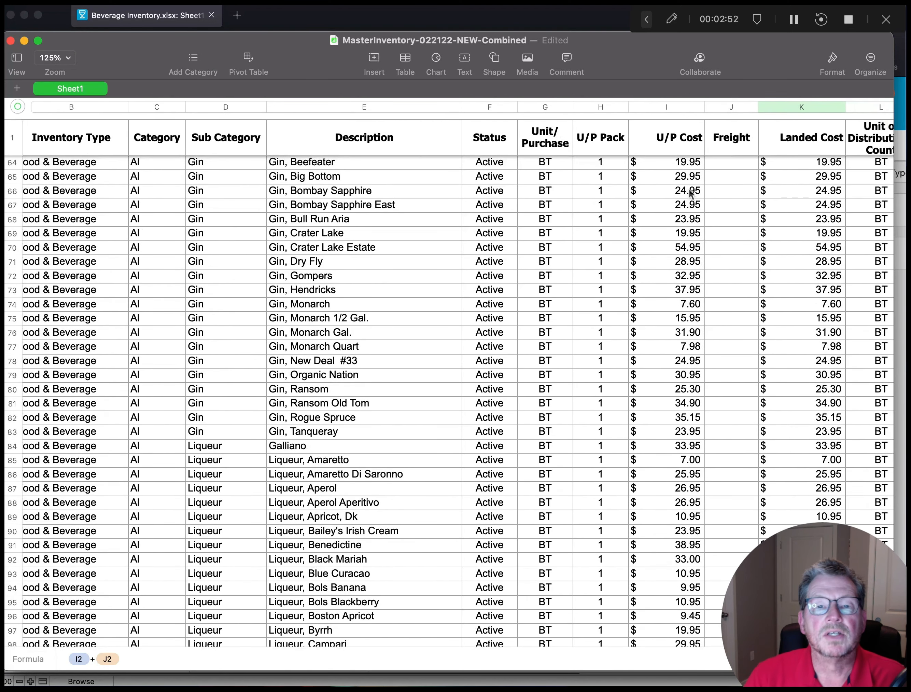
{"action": "scroll", "coordinate": [683, 175], "scroll_direction": "up", "scroll_amount": 10}
{"action": "scroll", "coordinate": [683, 176], "scroll_direction": "right", "scroll_amount": 2}
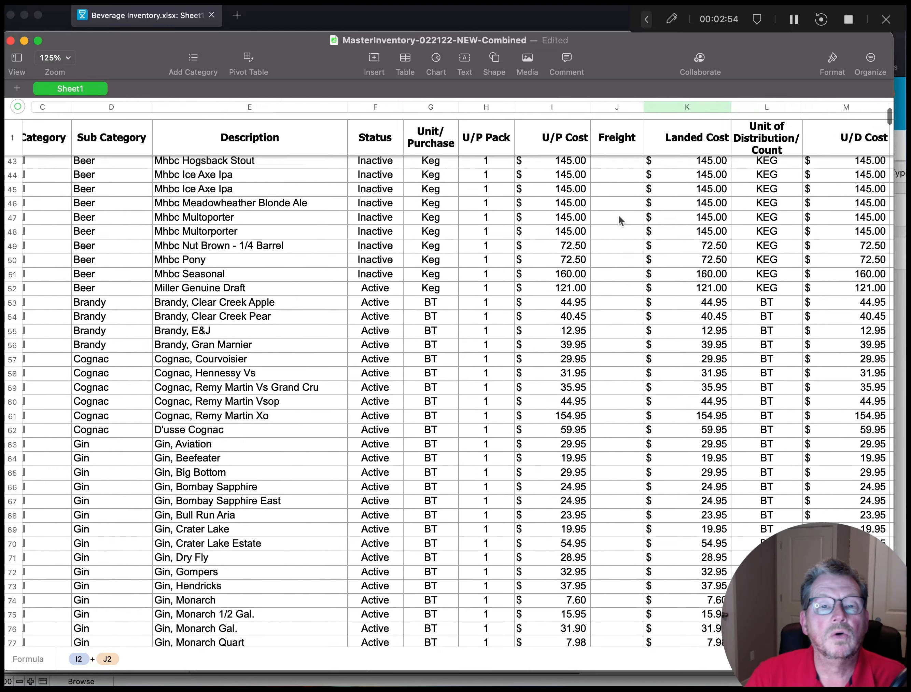
{"action": "scroll", "coordinate": [619, 215], "scroll_direction": "up", "scroll_amount": 18}
{"action": "scroll", "coordinate": [618, 215], "scroll_direction": "right", "scroll_amount": 3}
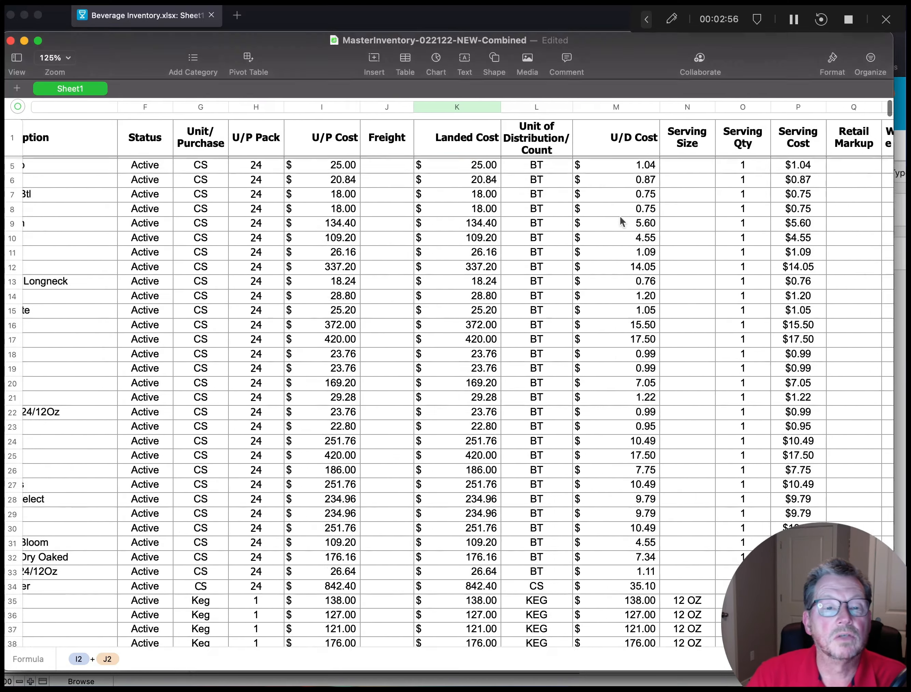
{"action": "scroll", "coordinate": [621, 221], "scroll_direction": "up", "scroll_amount": 3}
{"action": "scroll", "coordinate": [622, 221], "scroll_direction": "left", "scroll_amount": 1}
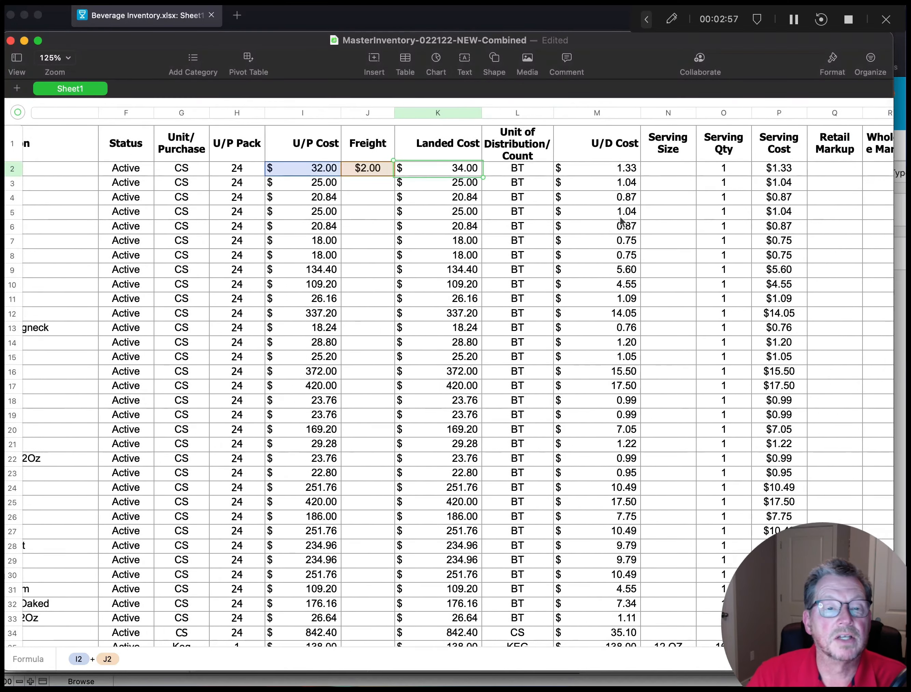
Check the Landed Cost formula of 10 Barrel Brew, then overwrite it with the fixed value 35
{"action": "double_click", "coordinate": [472, 169]}
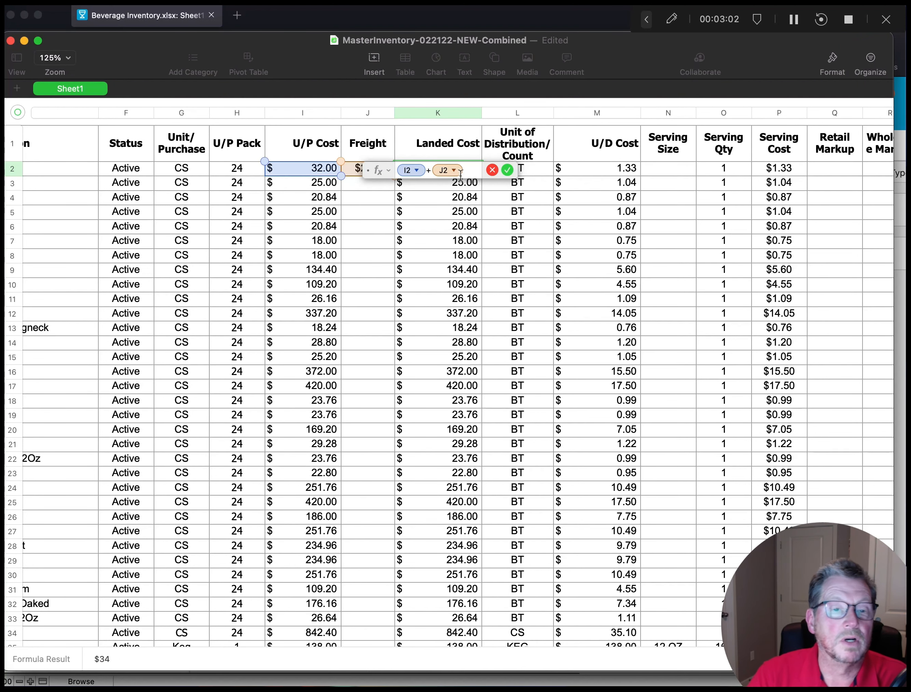
{"action": "left_click", "coordinate": [493, 170]}
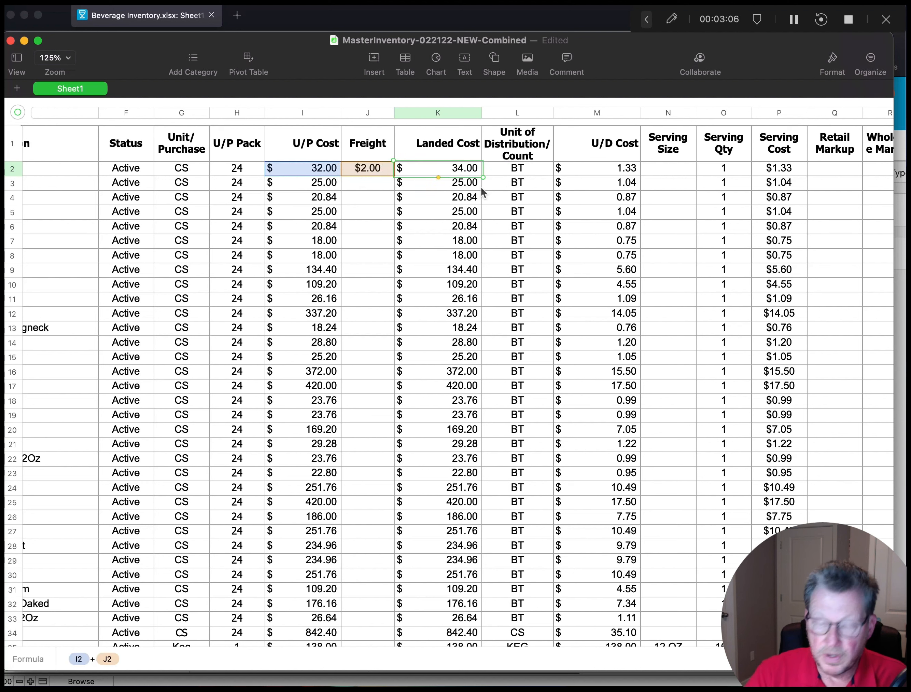
{"action": "type", "text": "3500"}
{"action": "key", "text": "BackSpace"}
{"action": "key", "text": "BackSpace"}
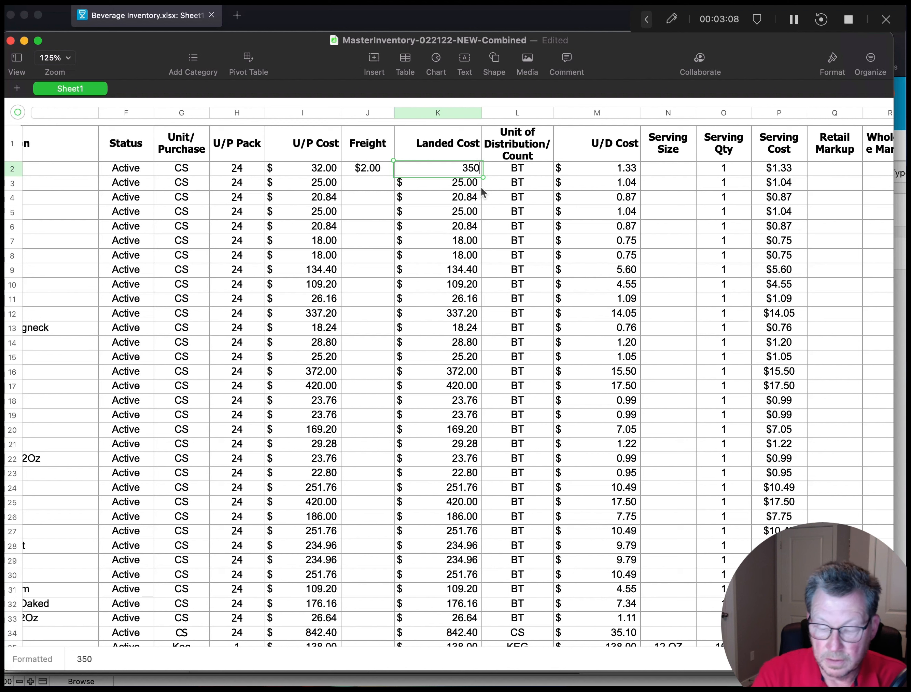
{"action": "type", "text": "."}
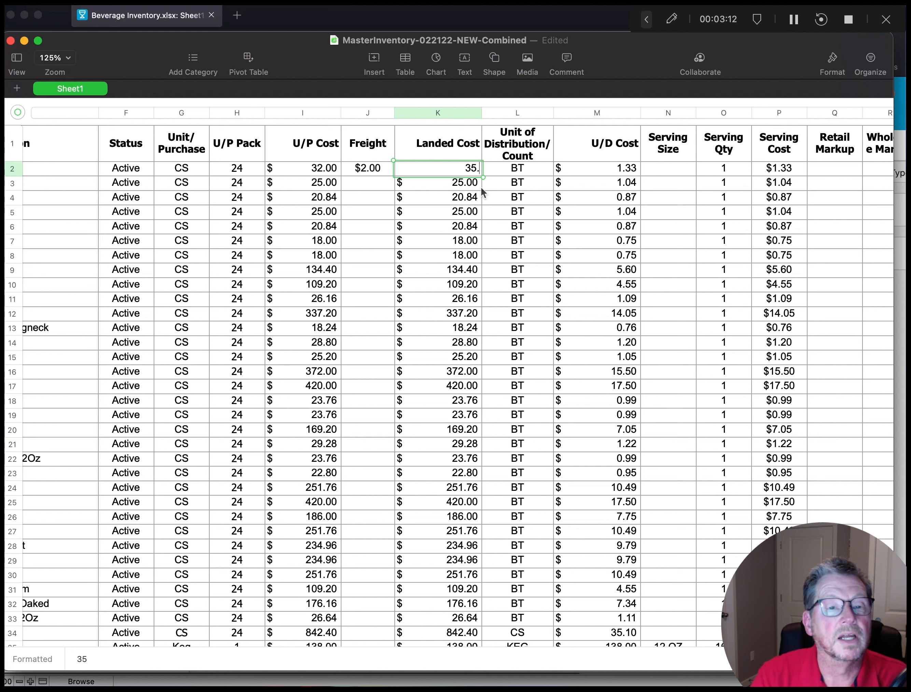
{"action": "key", "text": "Return"}
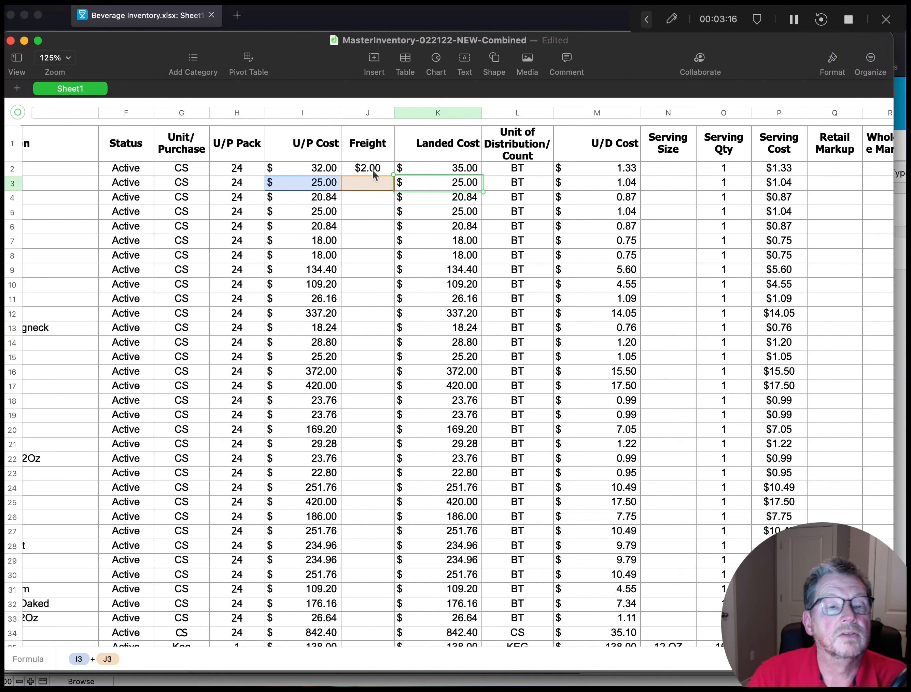
Compare the Landed Cost cell of 10 Barrel Brew with the Landed Cost formula in row 5
{"action": "left_click", "coordinate": [463, 174]}
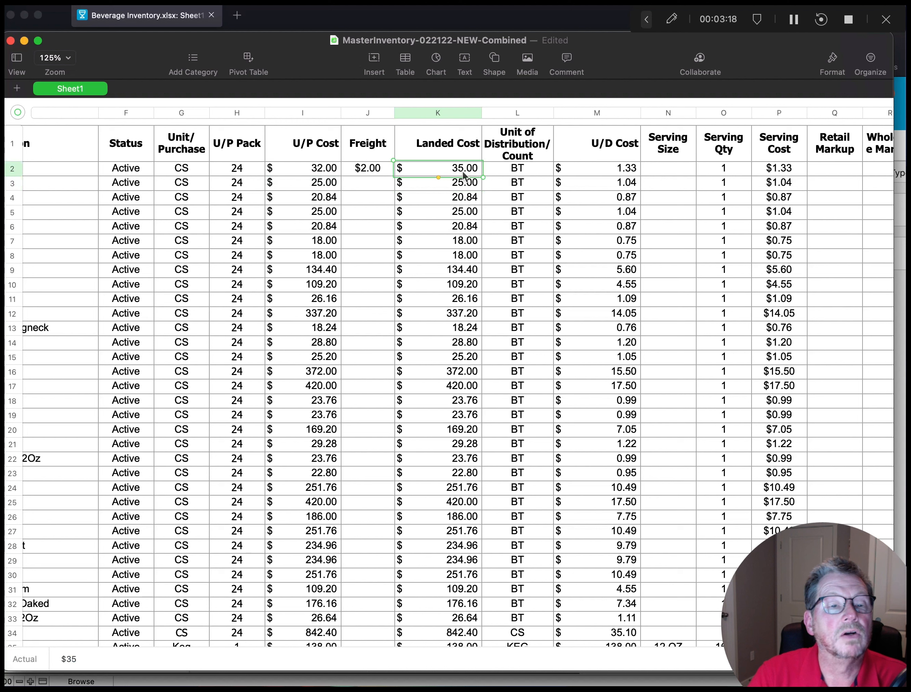
{"action": "left_click", "coordinate": [432, 214]}
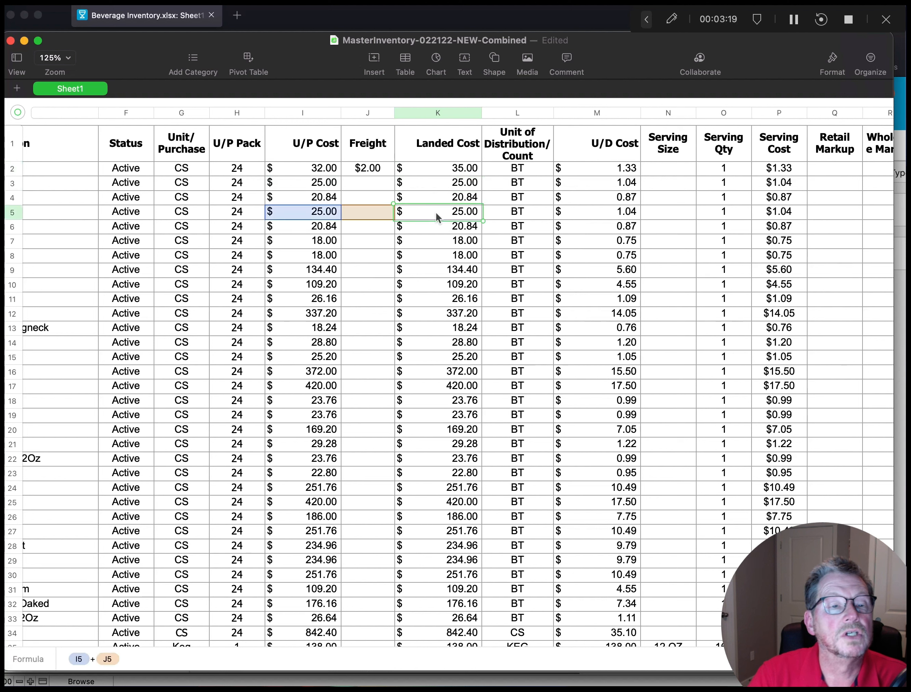
{"action": "left_click", "coordinate": [466, 171]}
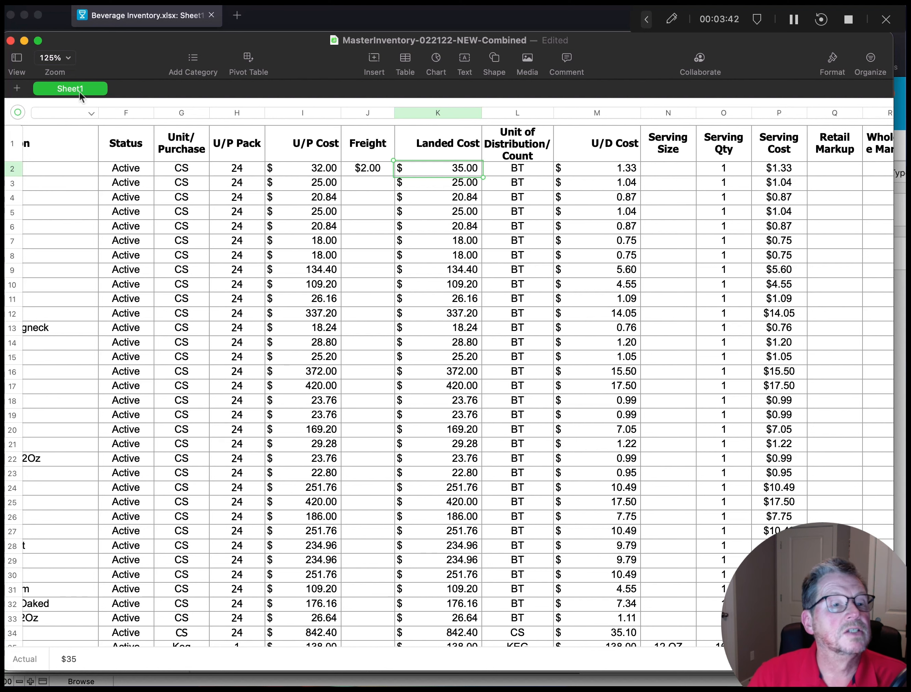
Add a new sheet to the workbook, look at its blank table, and return to Sheet1
{"action": "scroll", "coordinate": [333, 305], "scroll_direction": "left", "scroll_amount": 1}
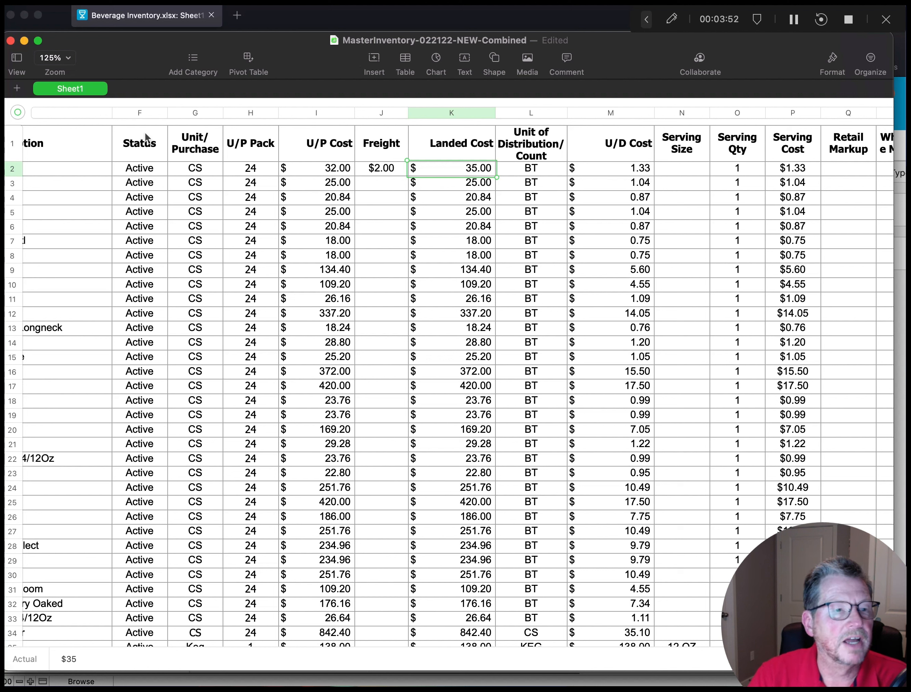
{"action": "left_click", "coordinate": [19, 88]}
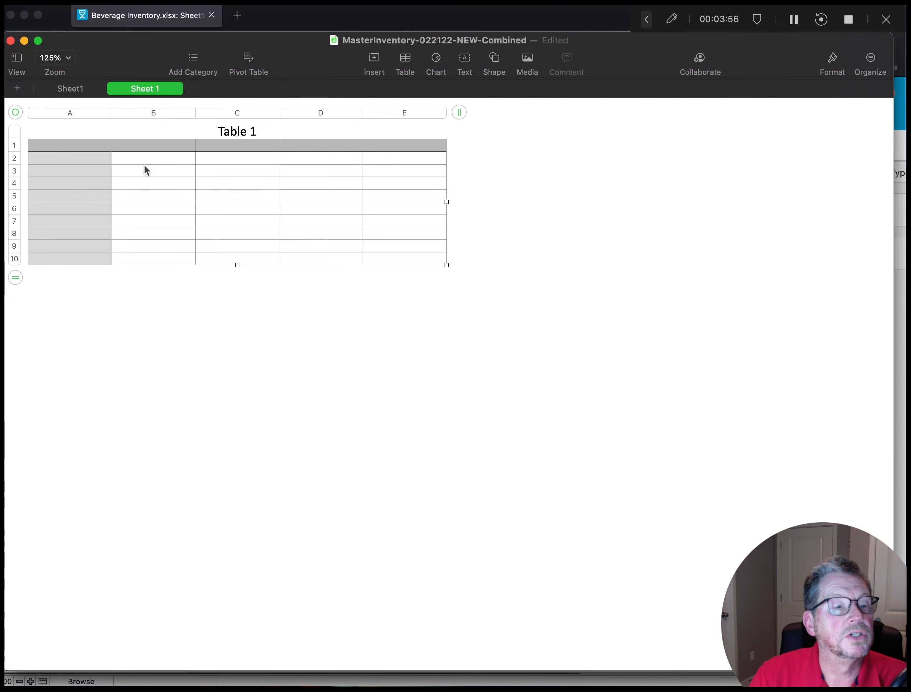
{"action": "left_click", "coordinate": [237, 182]}
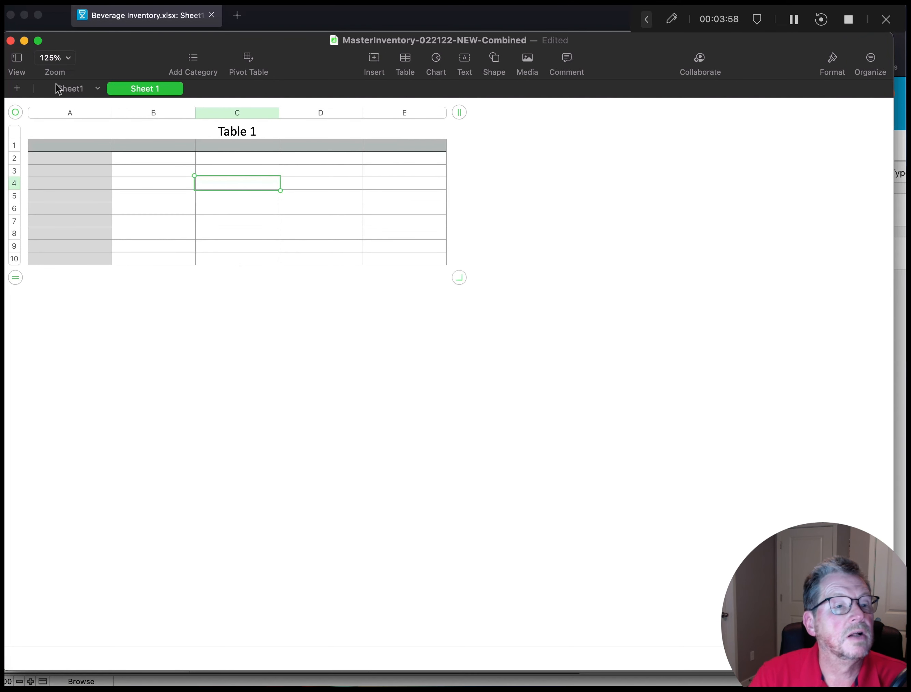
{"action": "left_click", "coordinate": [69, 90]}
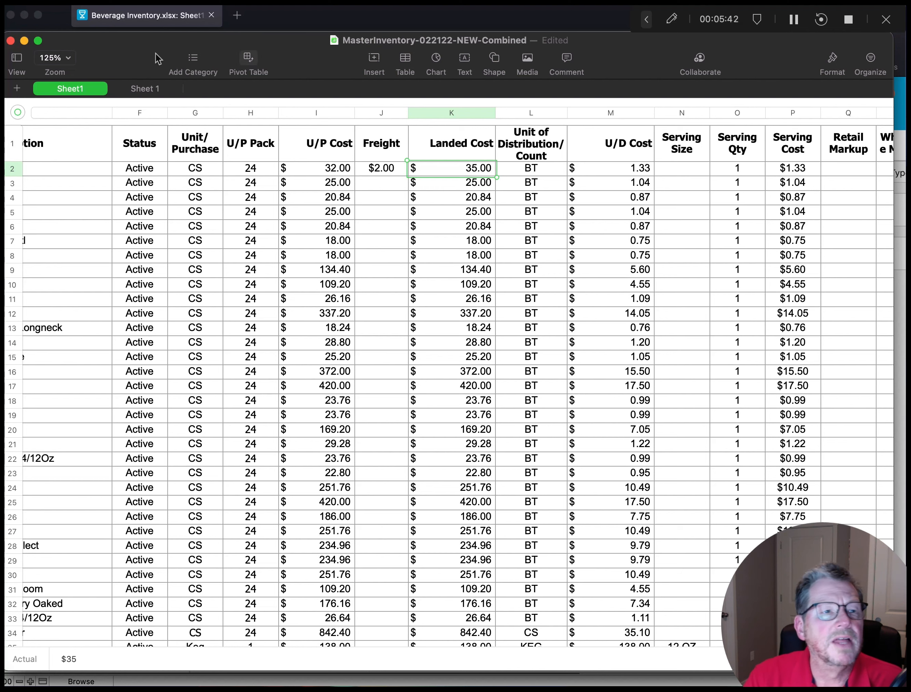
Look over the inventory rows and examine the Organize settings for categories, sorting and filtering
{"action": "scroll", "coordinate": [417, 288], "scroll_direction": "down", "scroll_amount": 10}
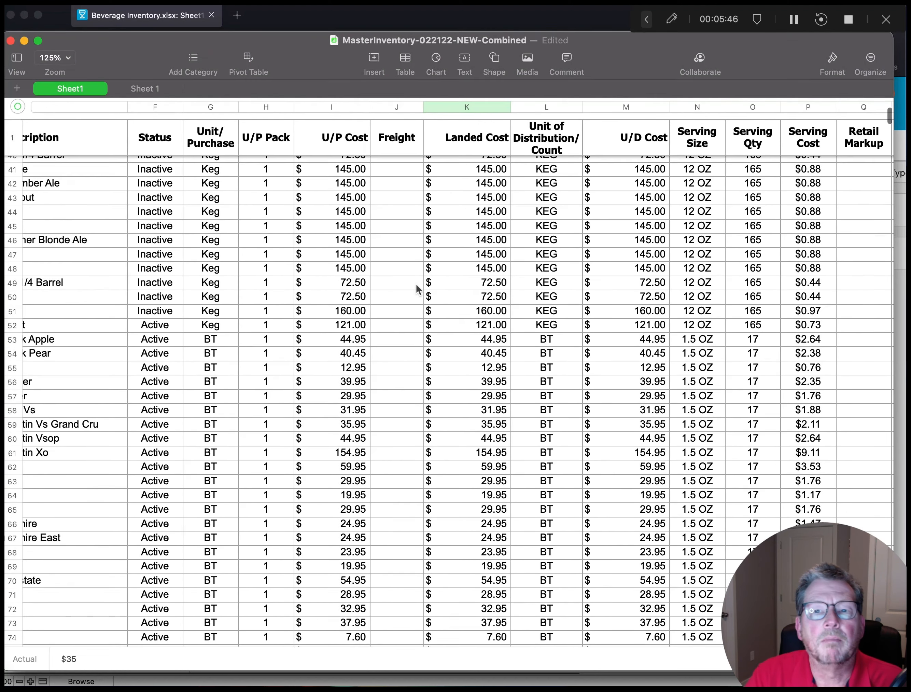
{"action": "scroll", "coordinate": [418, 289], "scroll_direction": "up", "scroll_amount": 15}
{"action": "scroll", "coordinate": [418, 288], "scroll_direction": "right", "scroll_amount": 3}
{"action": "scroll", "coordinate": [424, 287], "scroll_direction": "up", "scroll_amount": 2}
{"action": "scroll", "coordinate": [424, 287], "scroll_direction": "left", "scroll_amount": 10}
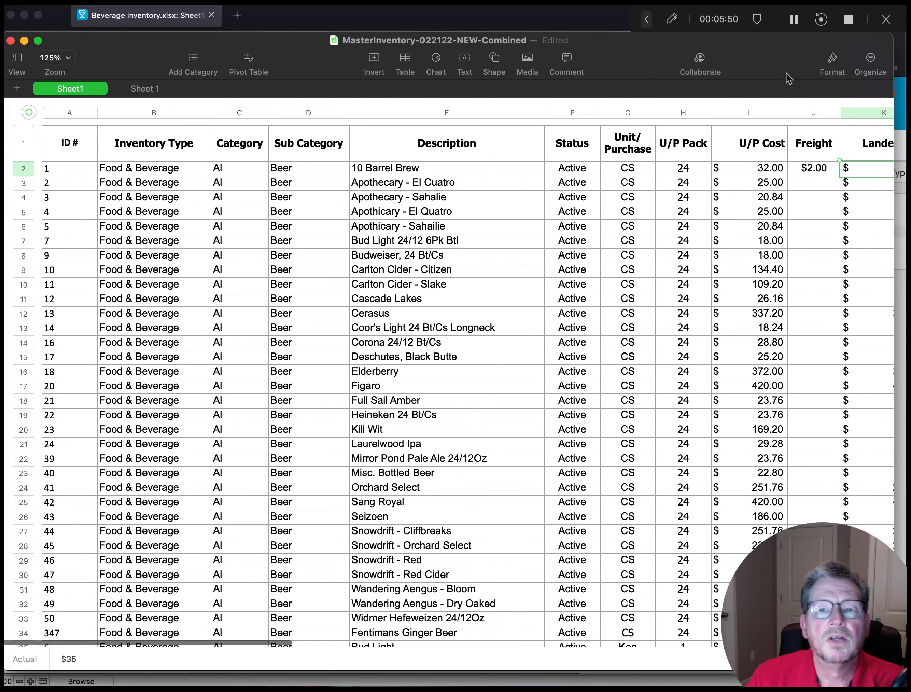
{"action": "left_click", "coordinate": [872, 59]}
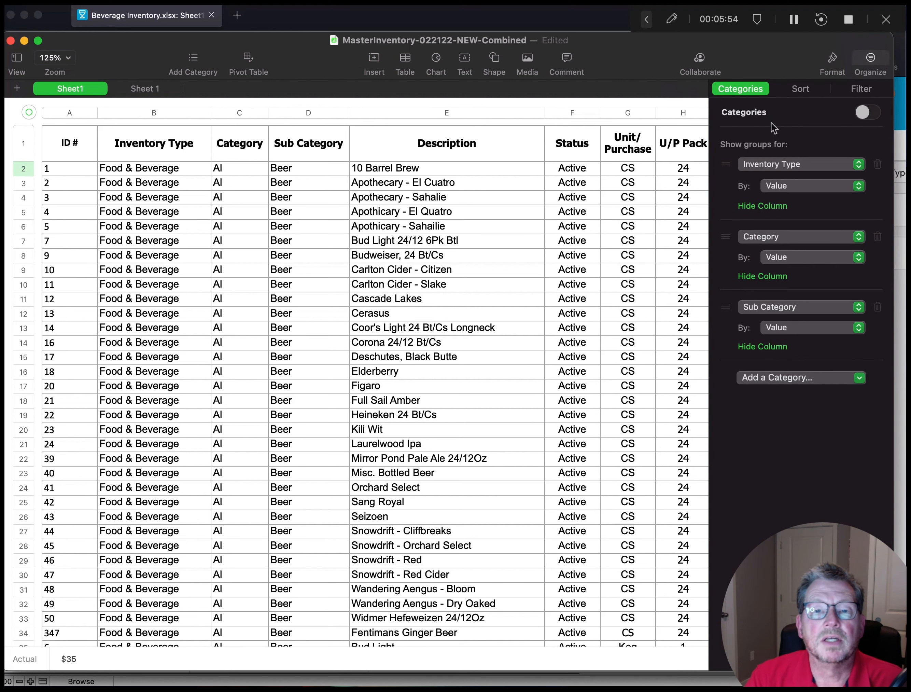
{"action": "left_click", "coordinate": [804, 88]}
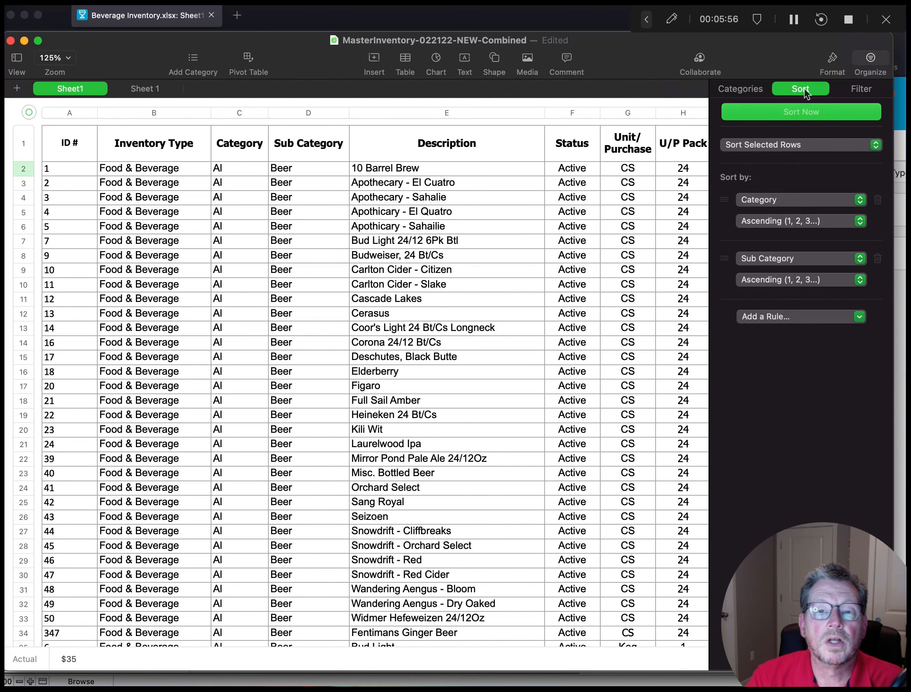
{"action": "left_click", "coordinate": [855, 92]}
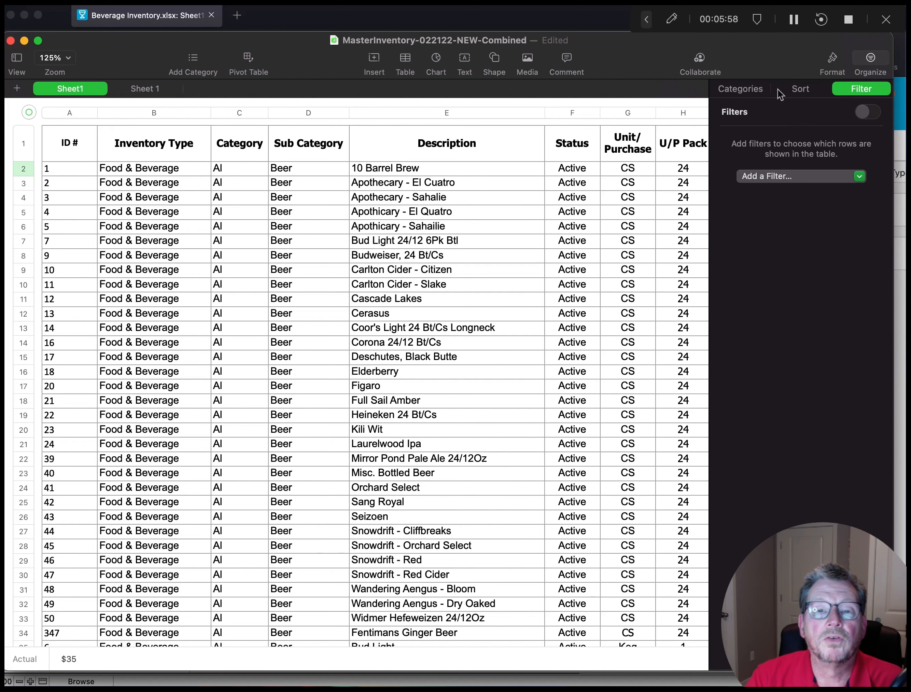
{"action": "left_click", "coordinate": [748, 89]}
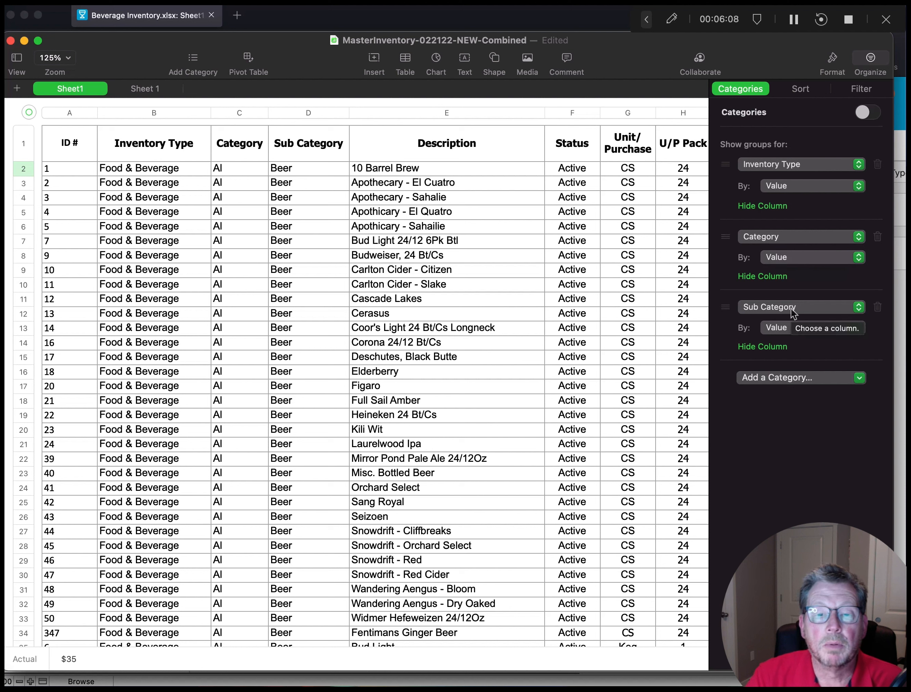
Turn on Categories to group the inventory by Inventory Type, Category and Sub Category
{"action": "left_click", "coordinate": [863, 118]}
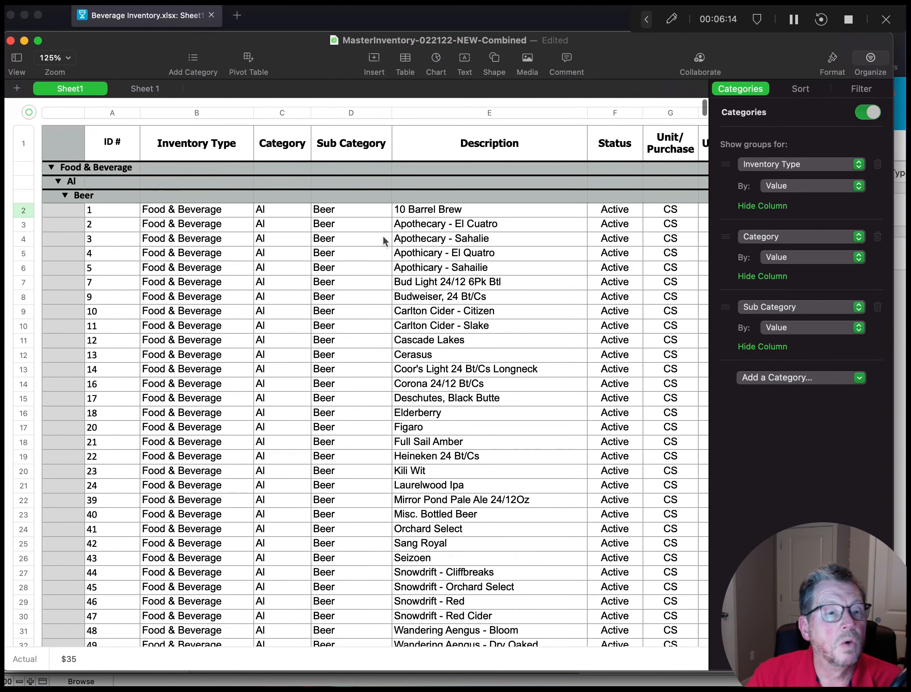
{"action": "scroll", "coordinate": [383, 236], "scroll_direction": "down", "scroll_amount": 2}
{"action": "scroll", "coordinate": [383, 235], "scroll_direction": "up", "scroll_amount": 2}
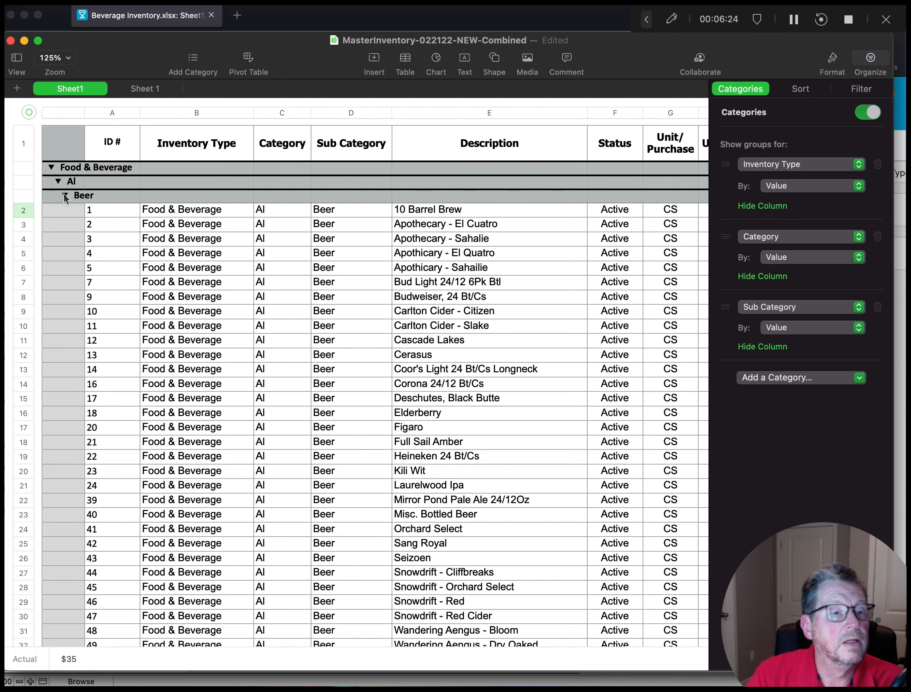
Collapse and re-expand the first Food & Beverage group and its Al subgroup
{"action": "left_click", "coordinate": [51, 167]}
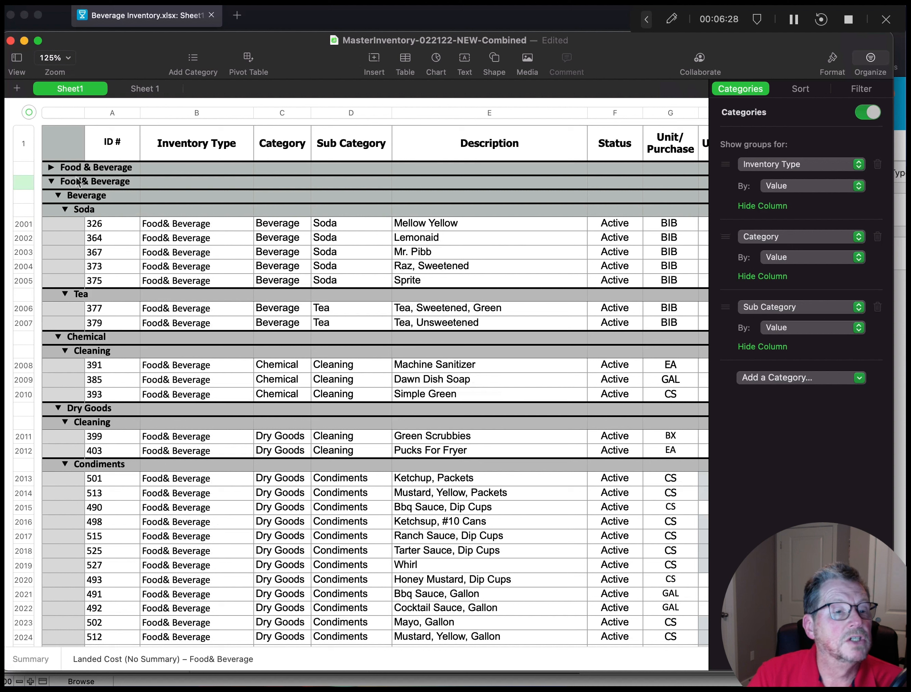
{"action": "left_click", "coordinate": [51, 167]}
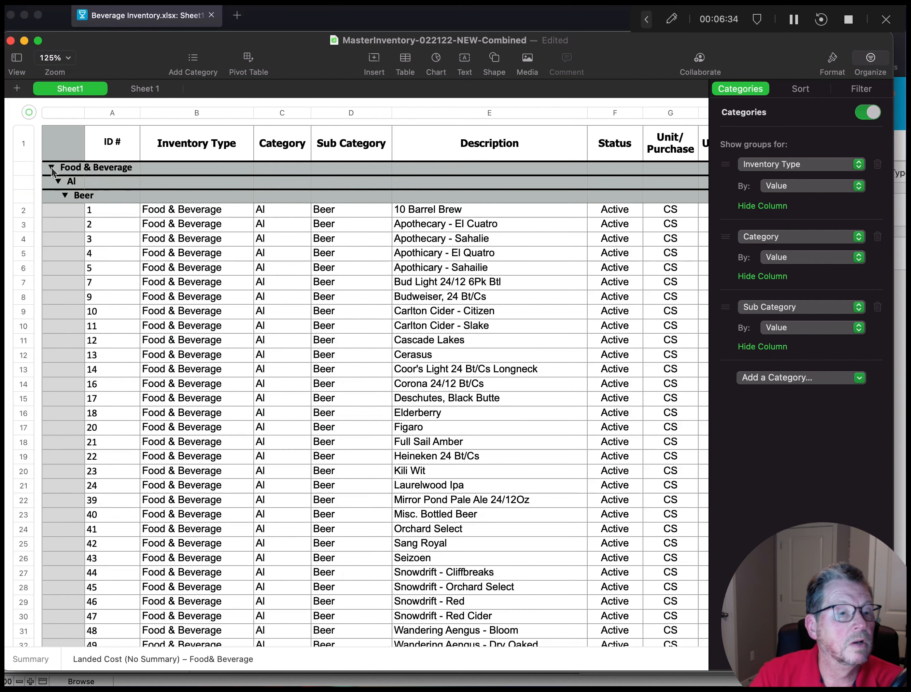
{"action": "left_click", "coordinate": [58, 182]}
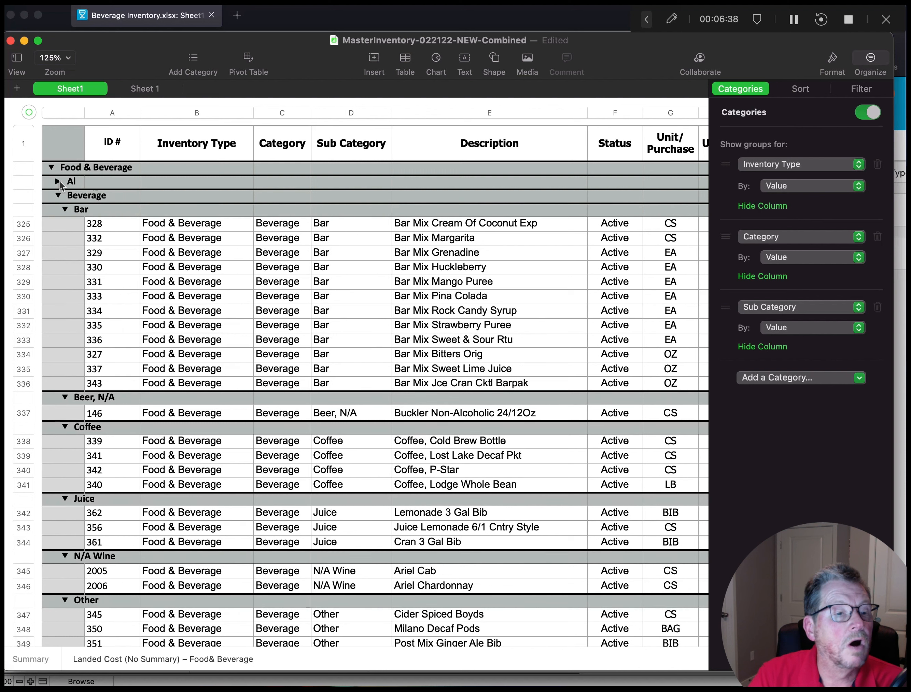
{"action": "left_click", "coordinate": [59, 182]}
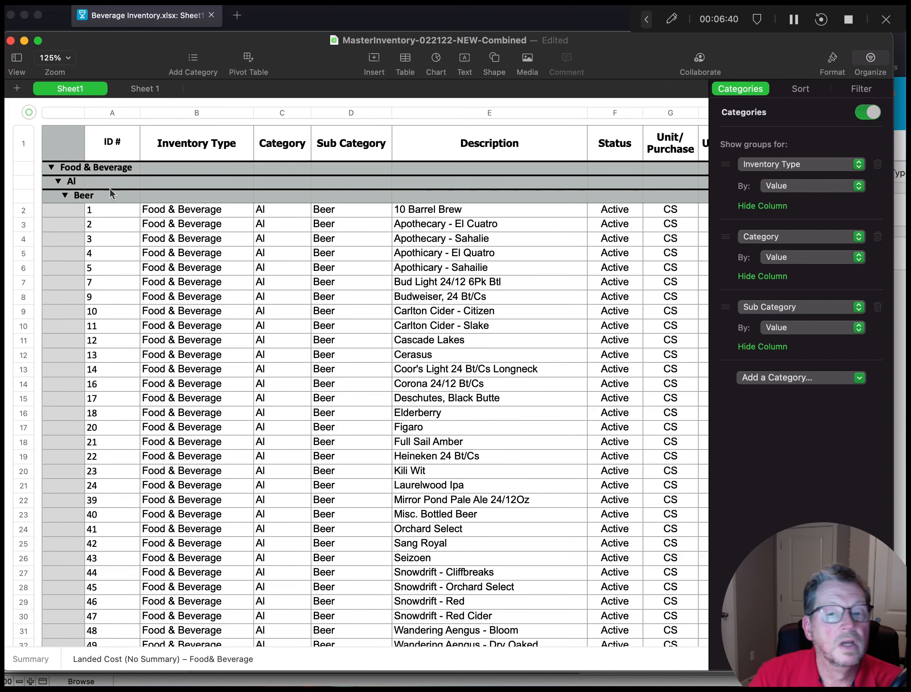
Review the purchase, freight, landed cost, serving, price and supplier columns of the grouped beer rows
{"action": "scroll", "coordinate": [447, 237], "scroll_direction": "right", "scroll_amount": 5}
{"action": "scroll", "coordinate": [447, 236], "scroll_direction": "right", "scroll_amount": 10}
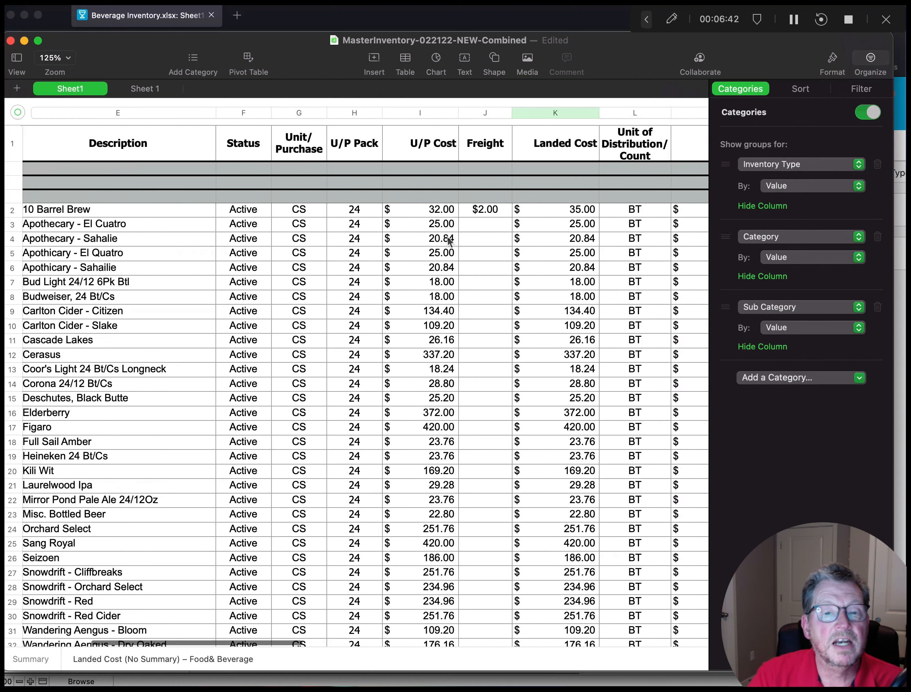
{"action": "scroll", "coordinate": [448, 236], "scroll_direction": "right", "scroll_amount": 8}
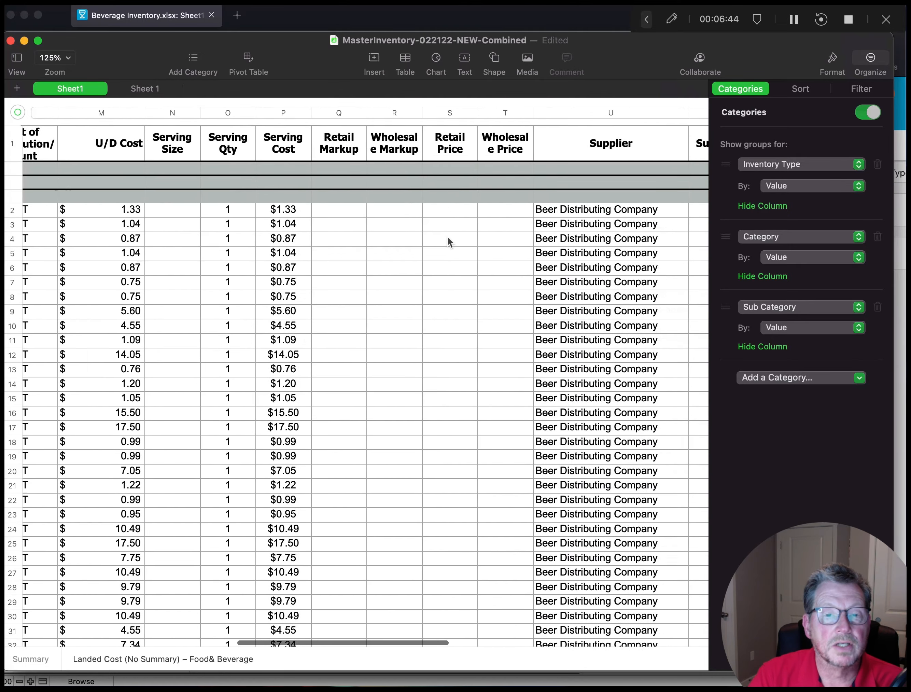
{"action": "scroll", "coordinate": [448, 236], "scroll_direction": "left", "scroll_amount": 20}
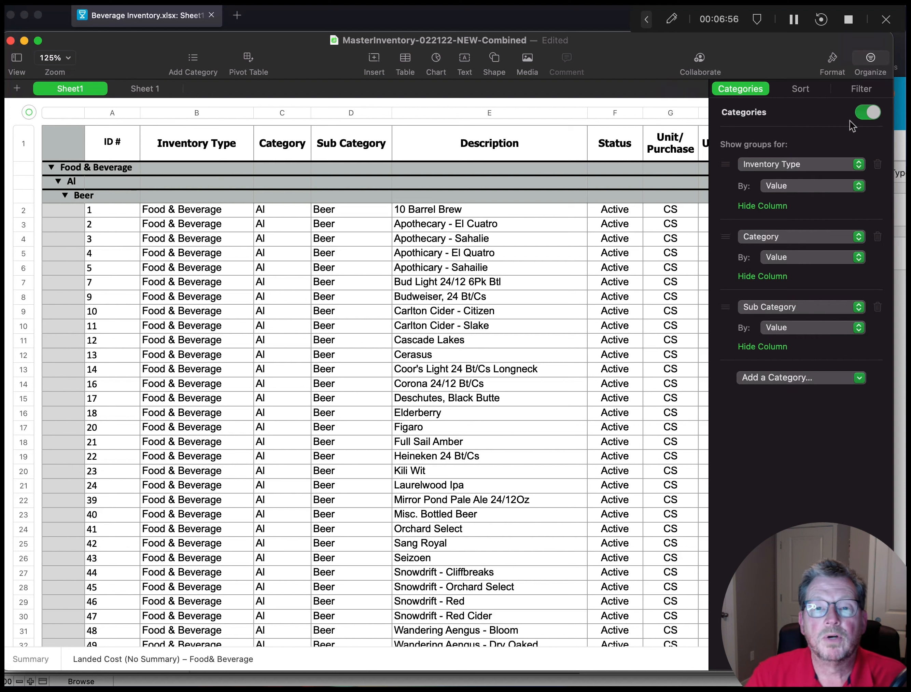
Hide the Organize settings and minimize the spreadsheet window to switch to the Beverage Inventory base in Airtable
{"action": "left_click", "coordinate": [870, 59]}
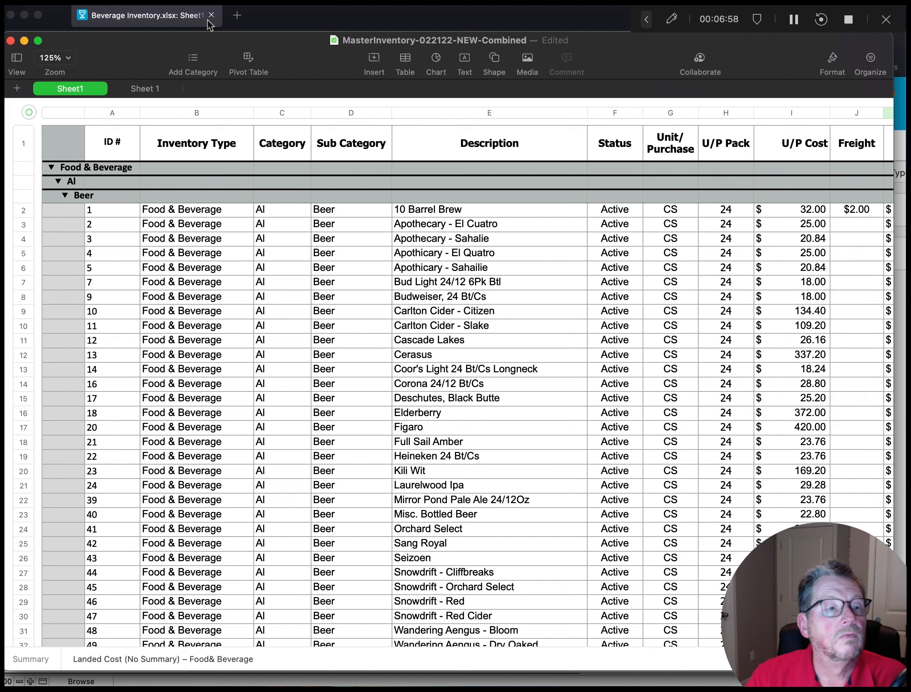
{"action": "mouse_move", "coordinate": [38, 40]}
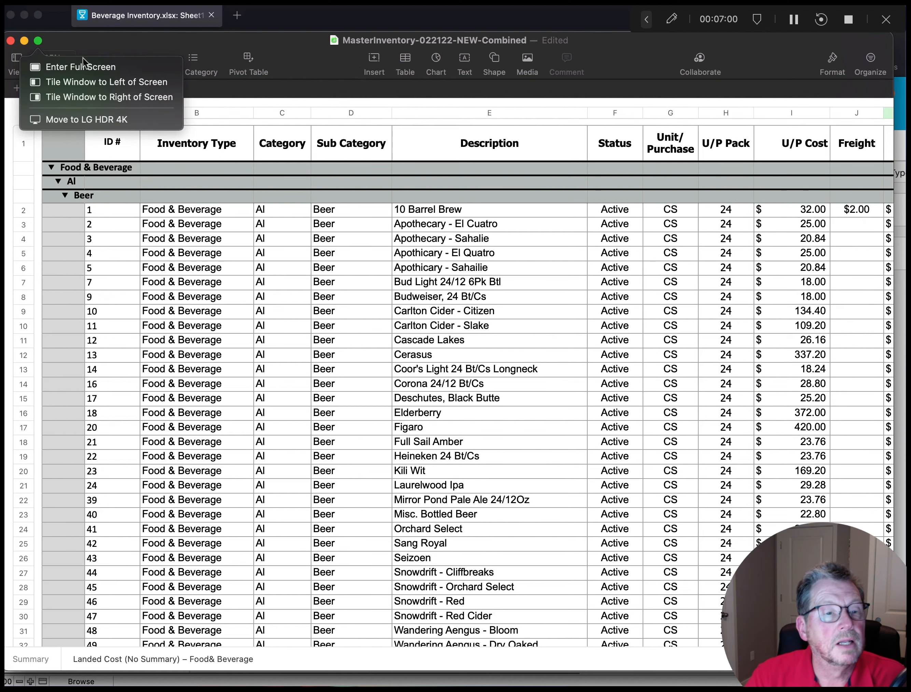
{"action": "left_click", "coordinate": [25, 41]}
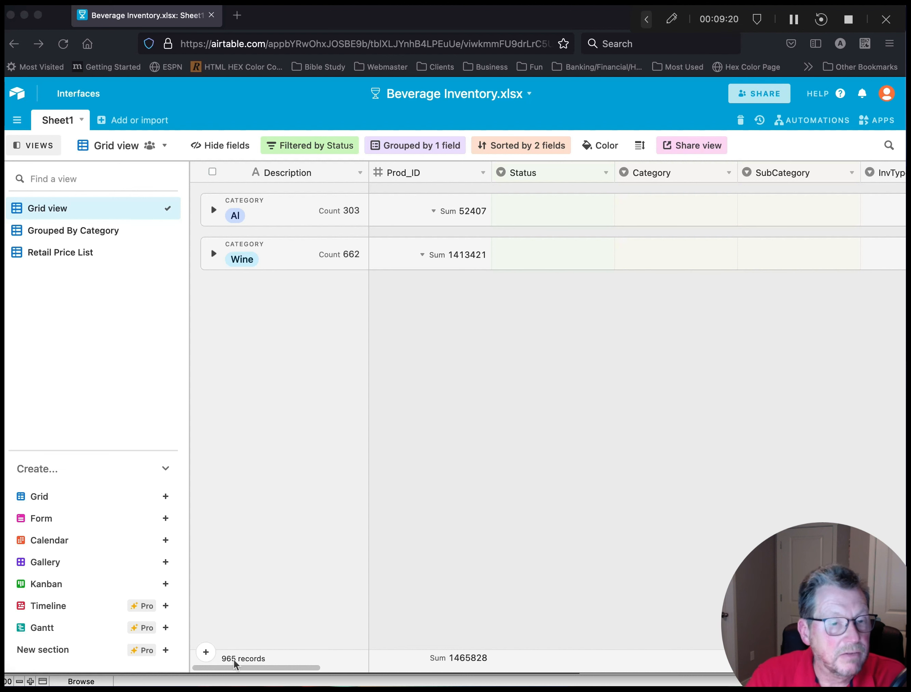
Examine the fields of the grouped Grid view, including the purchase, distribution, freight, landed cost and supplier fields
{"action": "scroll", "coordinate": [458, 250], "scroll_direction": "right", "scroll_amount": 1}
{"action": "scroll", "coordinate": [457, 251], "scroll_direction": "left", "scroll_amount": 1}
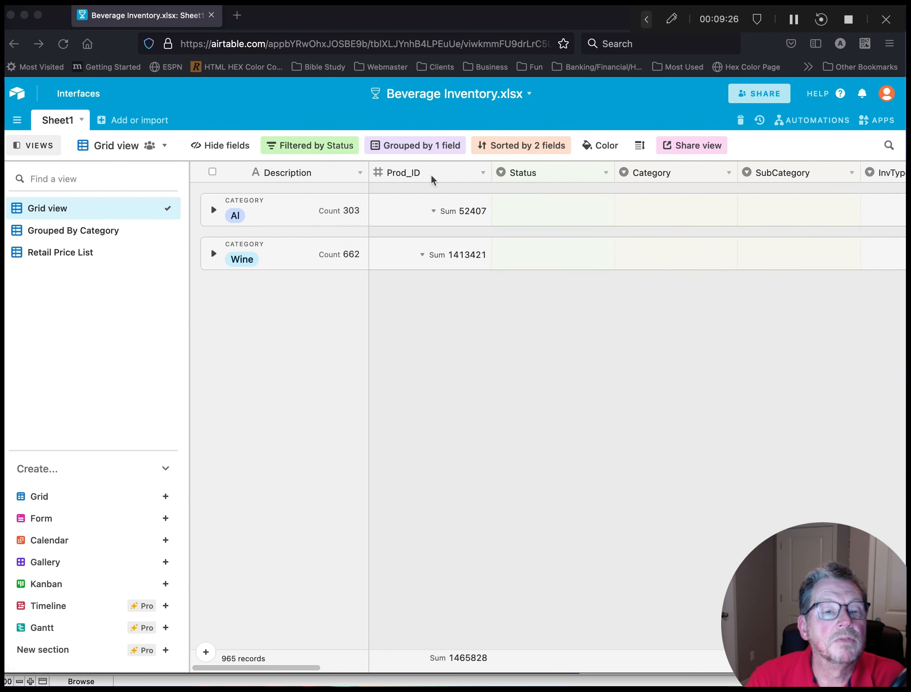
{"action": "scroll", "coordinate": [431, 175], "scroll_direction": "right", "scroll_amount": 1}
{"action": "scroll", "coordinate": [431, 175], "scroll_direction": "left", "scroll_amount": 1}
{"action": "scroll", "coordinate": [431, 174], "scroll_direction": "right", "scroll_amount": 10}
{"action": "scroll", "coordinate": [433, 178], "scroll_direction": "right", "scroll_amount": 8}
{"action": "scroll", "coordinate": [430, 186], "scroll_direction": "right", "scroll_amount": 10}
{"action": "scroll", "coordinate": [430, 186], "scroll_direction": "right", "scroll_amount": 5}
{"action": "scroll", "coordinate": [430, 186], "scroll_direction": "left", "scroll_amount": 8}
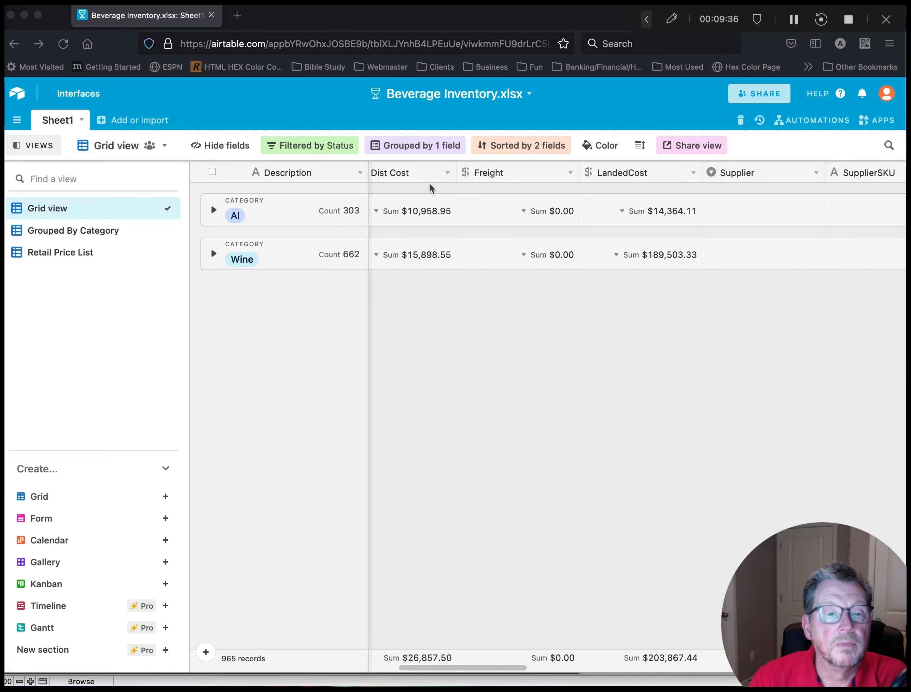
{"action": "scroll", "coordinate": [430, 184], "scroll_direction": "left", "scroll_amount": 8}
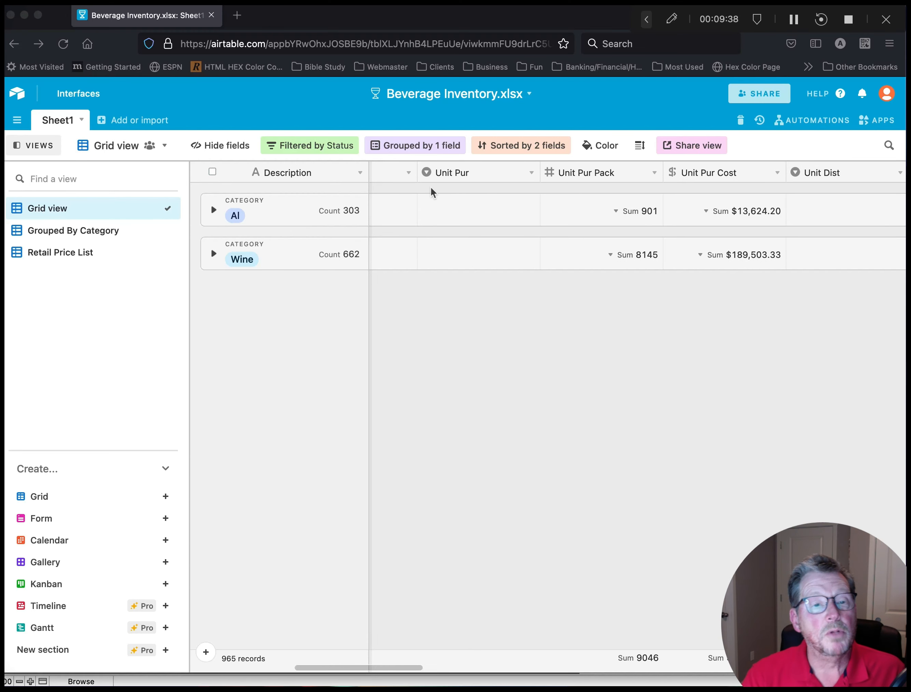
{"action": "scroll", "coordinate": [423, 211], "scroll_direction": "left", "scroll_amount": 8}
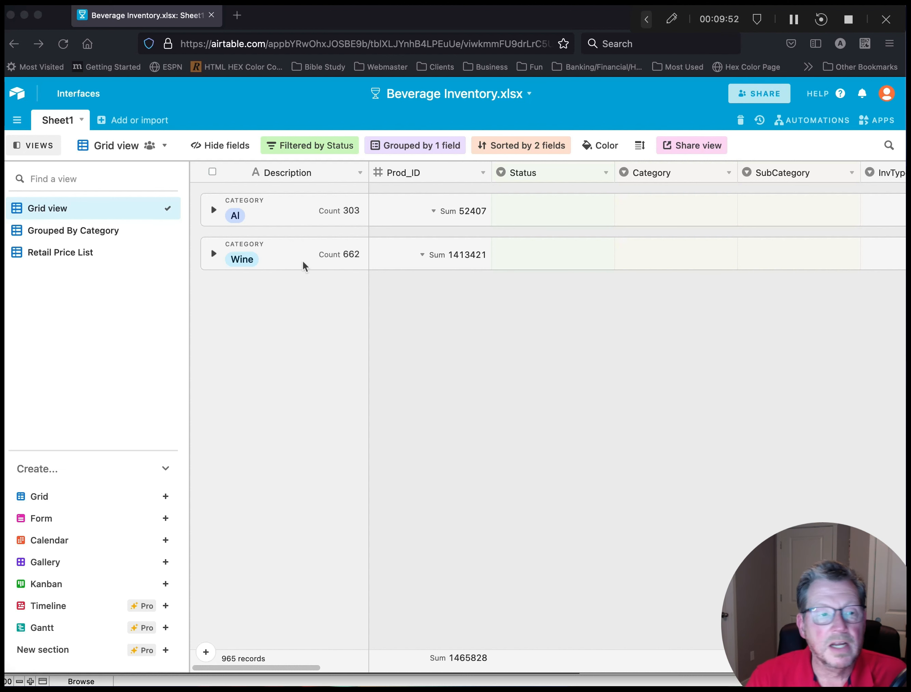
Expand the Wine category group and look through its vermouth and Cabernet records
{"action": "left_click", "coordinate": [213, 254]}
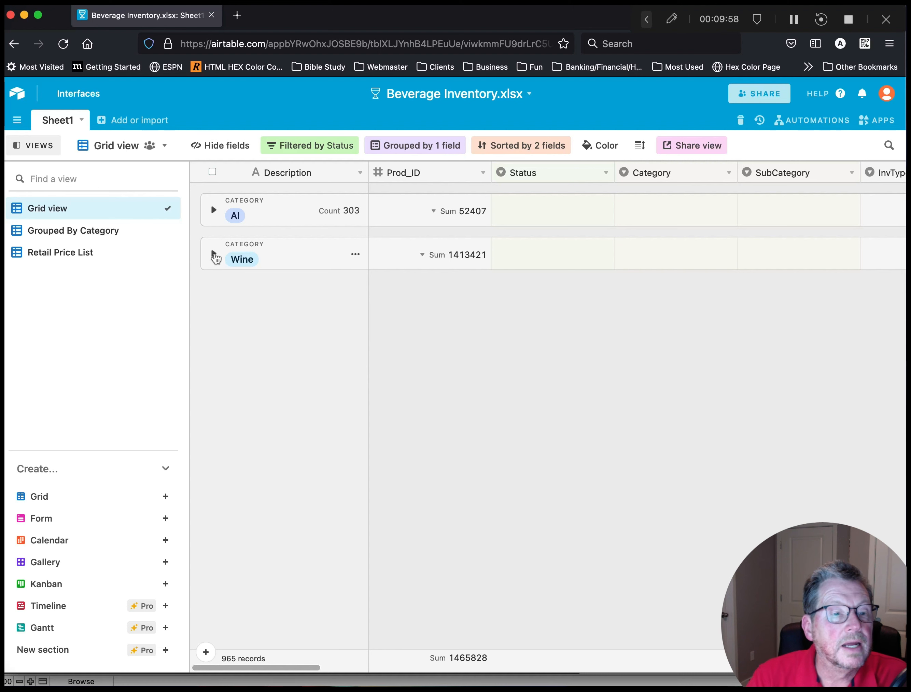
{"action": "left_click", "coordinate": [213, 254]}
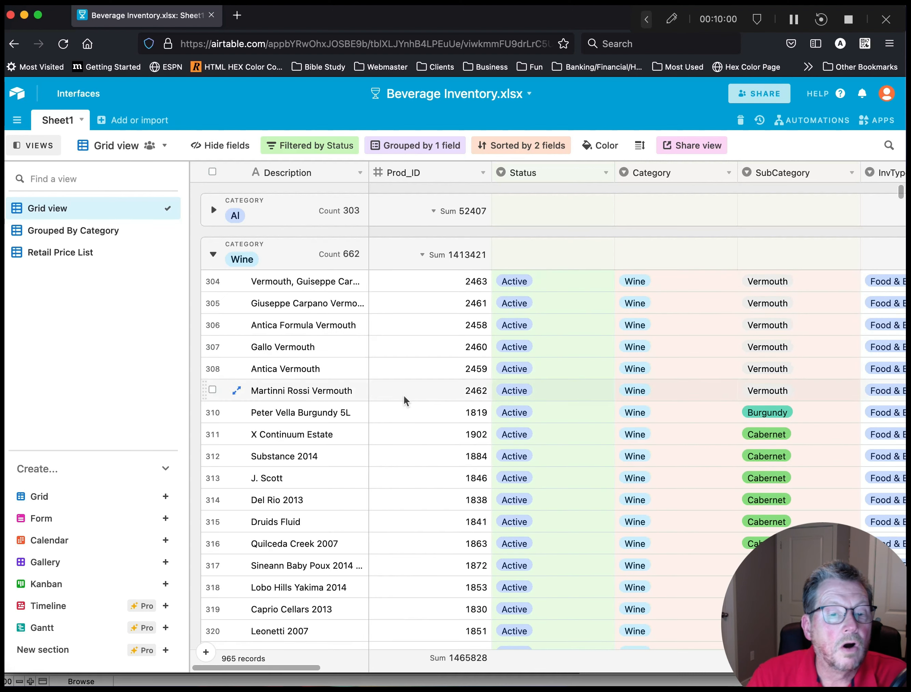
{"action": "scroll", "coordinate": [403, 395], "scroll_direction": "down", "scroll_amount": 5}
{"action": "scroll", "coordinate": [403, 395], "scroll_direction": "down", "scroll_amount": 10}
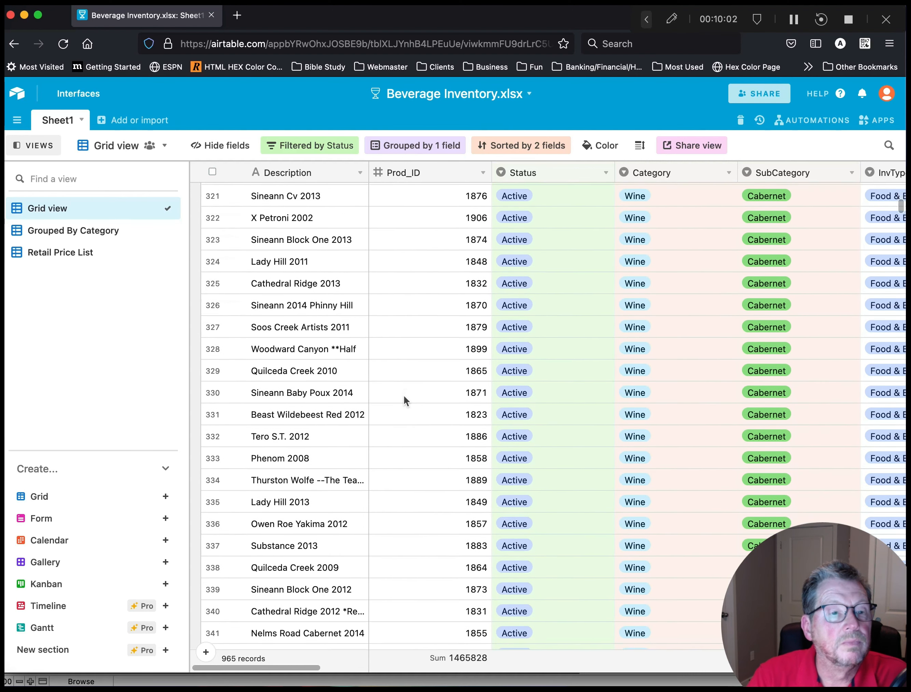
{"action": "scroll", "coordinate": [403, 395], "scroll_direction": "down", "scroll_amount": 5}
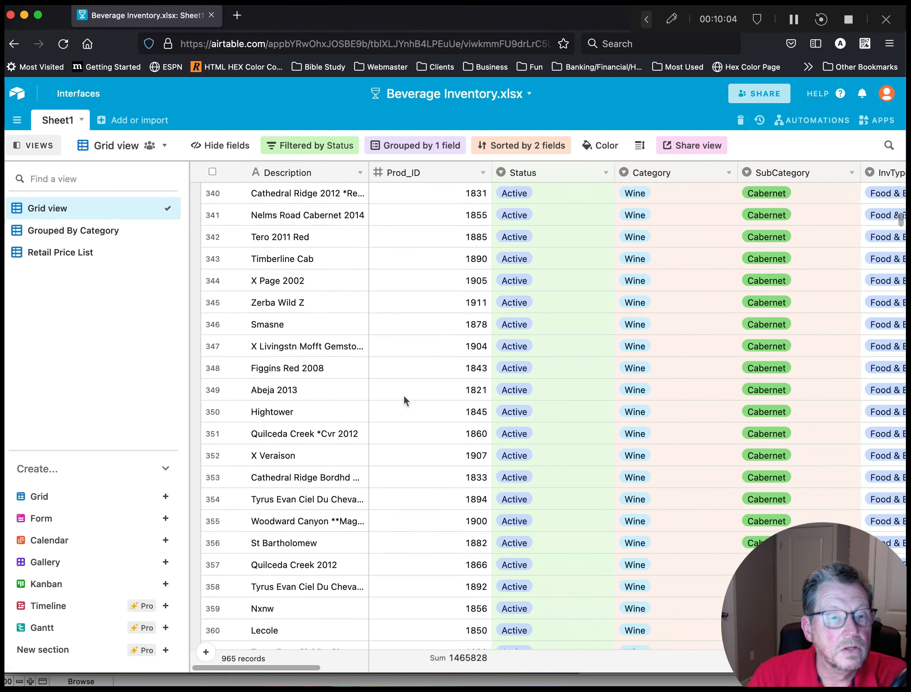
{"action": "scroll", "coordinate": [403, 395], "scroll_direction": "up", "scroll_amount": 15}
{"action": "scroll", "coordinate": [404, 395], "scroll_direction": "right", "scroll_amount": 3}
{"action": "scroll", "coordinate": [404, 395], "scroll_direction": "up", "scroll_amount": 2}
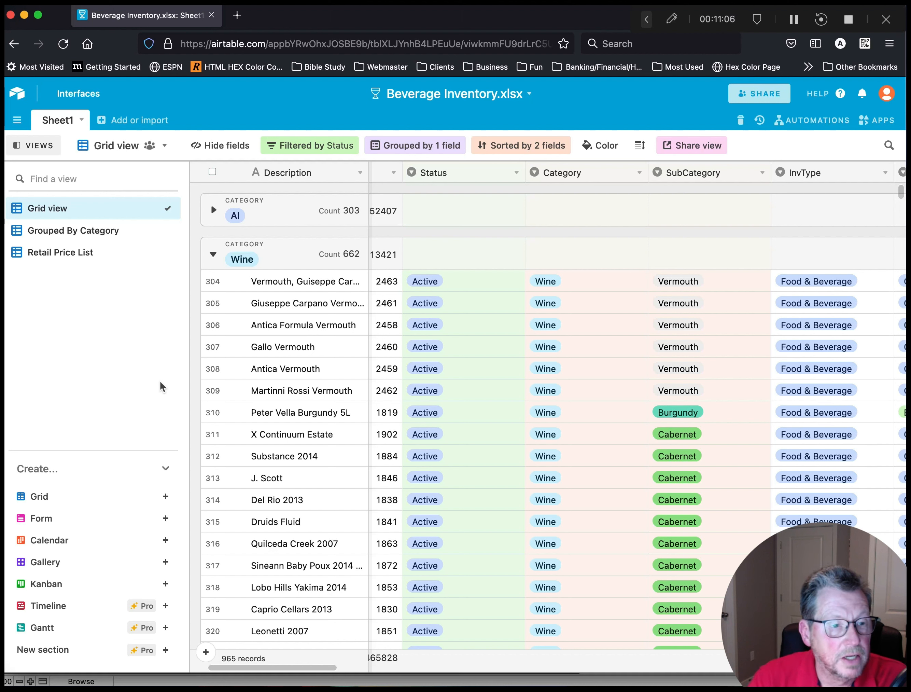
Expand the Al category group and look through its beer records
{"action": "left_click", "coordinate": [214, 210]}
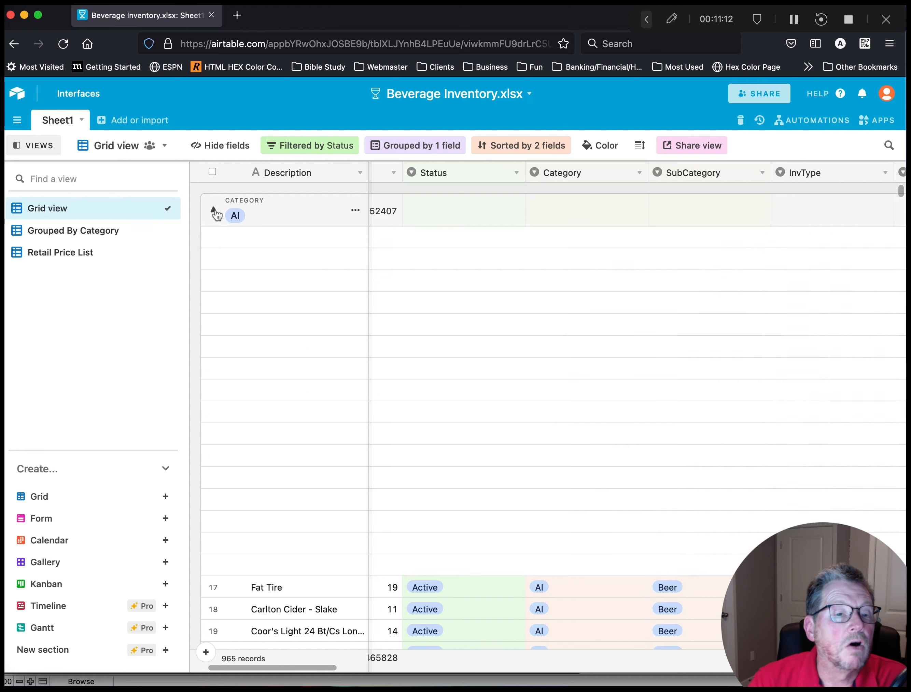
{"action": "scroll", "coordinate": [312, 346], "scroll_direction": "down", "scroll_amount": 3}
{"action": "scroll", "coordinate": [312, 346], "scroll_direction": "down", "scroll_amount": 15}
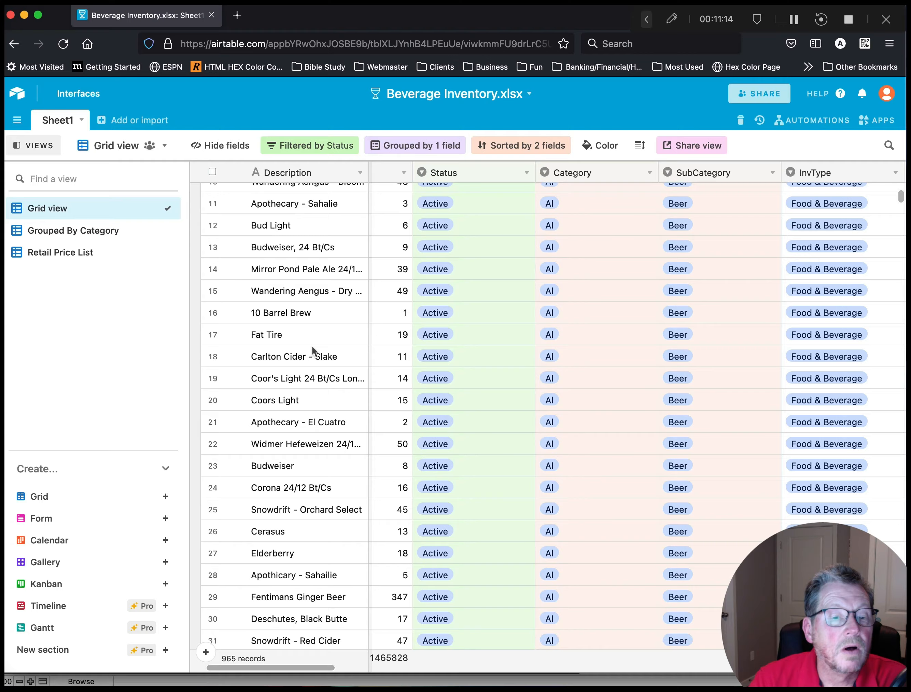
{"action": "scroll", "coordinate": [312, 350], "scroll_direction": "up", "scroll_amount": 20}
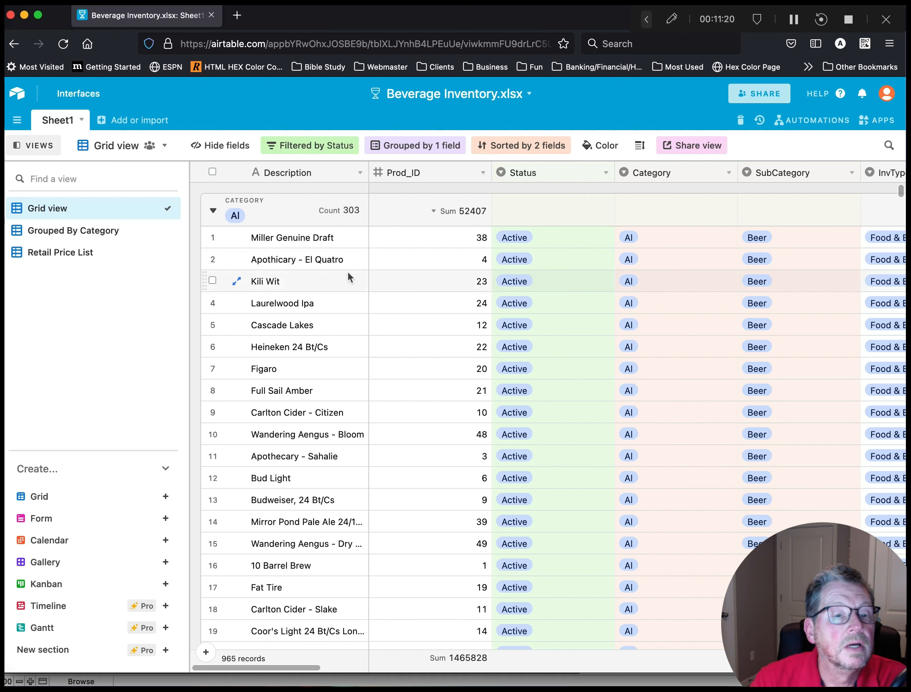
Examine the inventory type, unit purchase, pack, purchase cost and unit distribution fields of the Al group
{"action": "scroll", "coordinate": [477, 346], "scroll_direction": "right", "scroll_amount": 8}
{"action": "scroll", "coordinate": [477, 346], "scroll_direction": "right", "scroll_amount": 10}
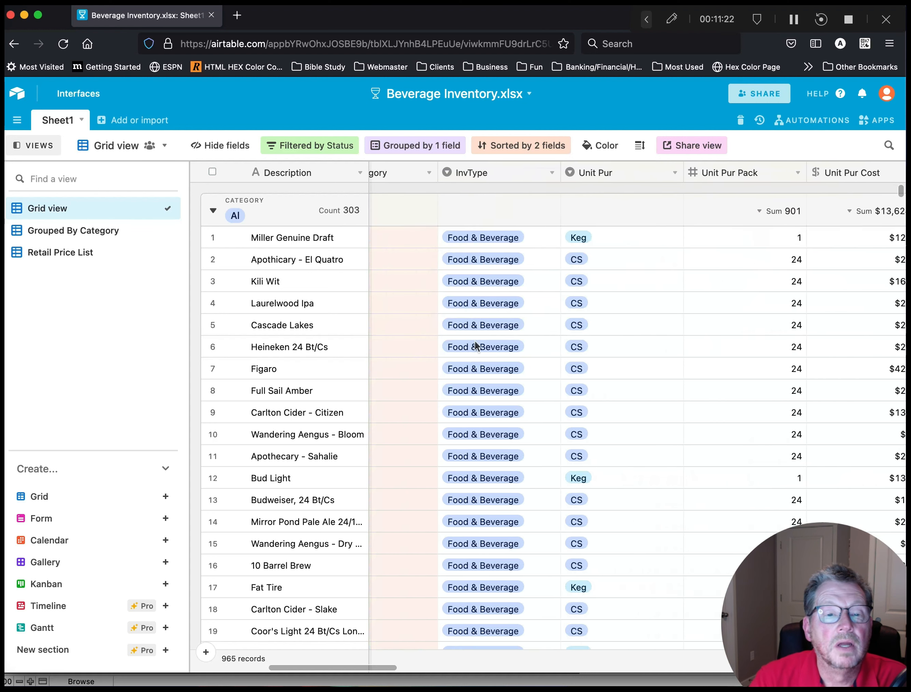
{"action": "scroll", "coordinate": [476, 347], "scroll_direction": "right", "scroll_amount": 10}
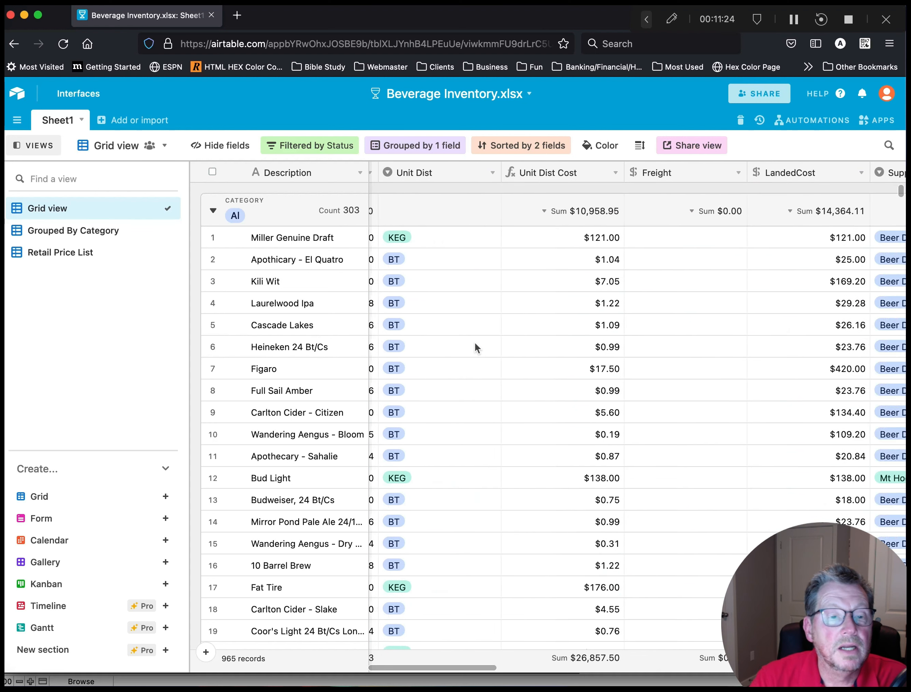
{"action": "scroll", "coordinate": [474, 347], "scroll_direction": "left", "scroll_amount": 6}
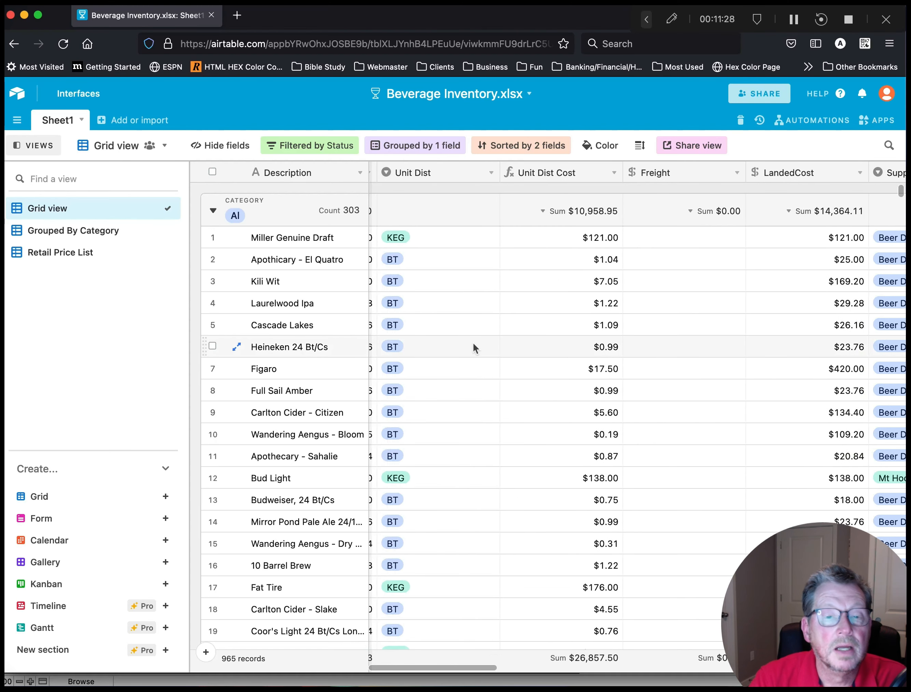
{"action": "scroll", "coordinate": [473, 344], "scroll_direction": "left", "scroll_amount": 8}
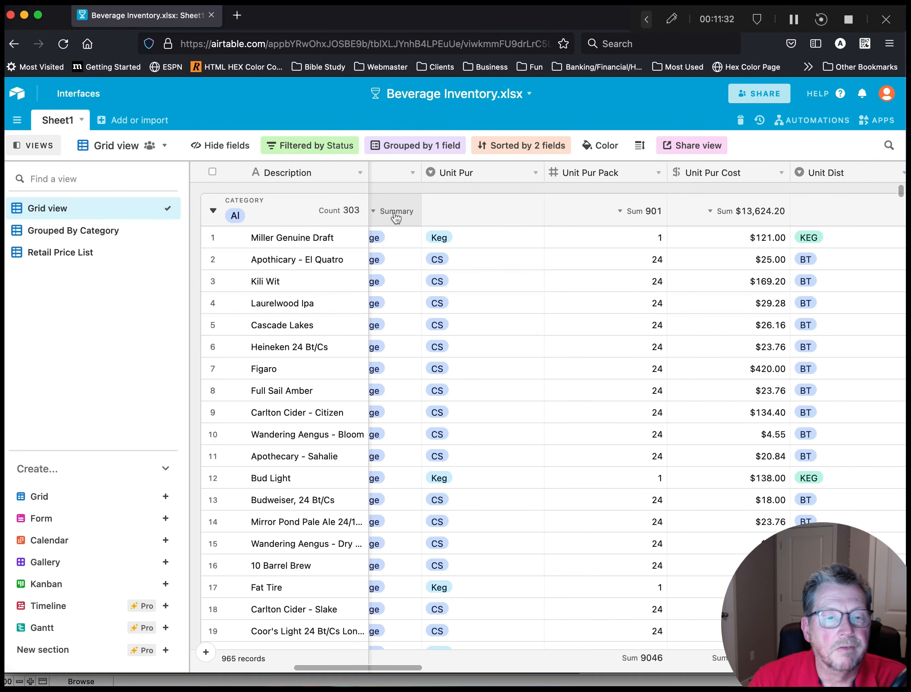
{"action": "scroll", "coordinate": [474, 281], "scroll_direction": "left", "scroll_amount": 1}
{"action": "scroll", "coordinate": [473, 280], "scroll_direction": "left", "scroll_amount": 3}
{"action": "scroll", "coordinate": [474, 281], "scroll_direction": "right", "scroll_amount": 5}
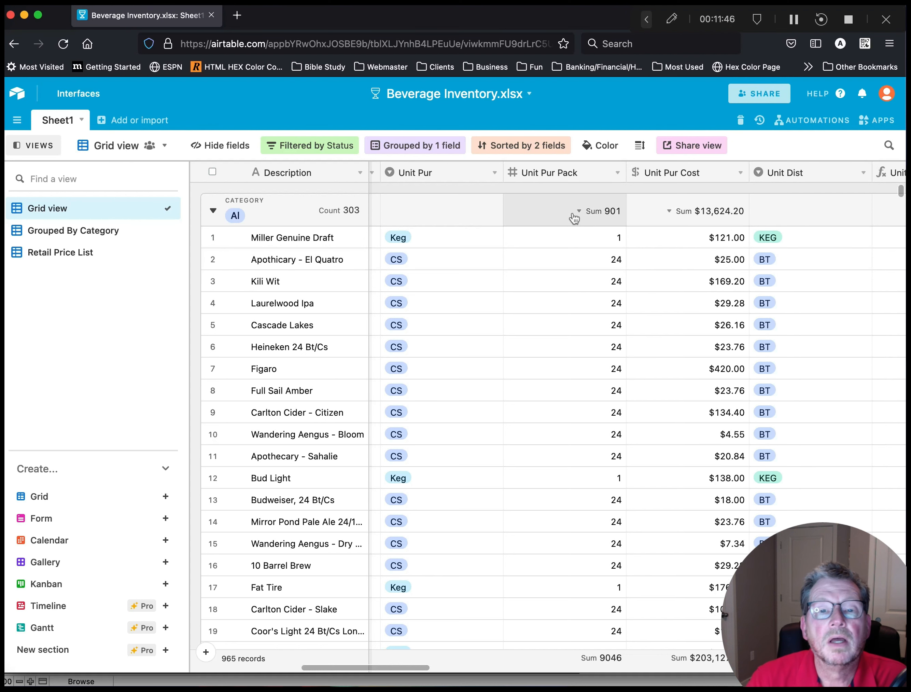
{"action": "scroll", "coordinate": [557, 186], "scroll_direction": "right", "scroll_amount": 1}
{"action": "scroll", "coordinate": [557, 187], "scroll_direction": "right", "scroll_amount": 10}
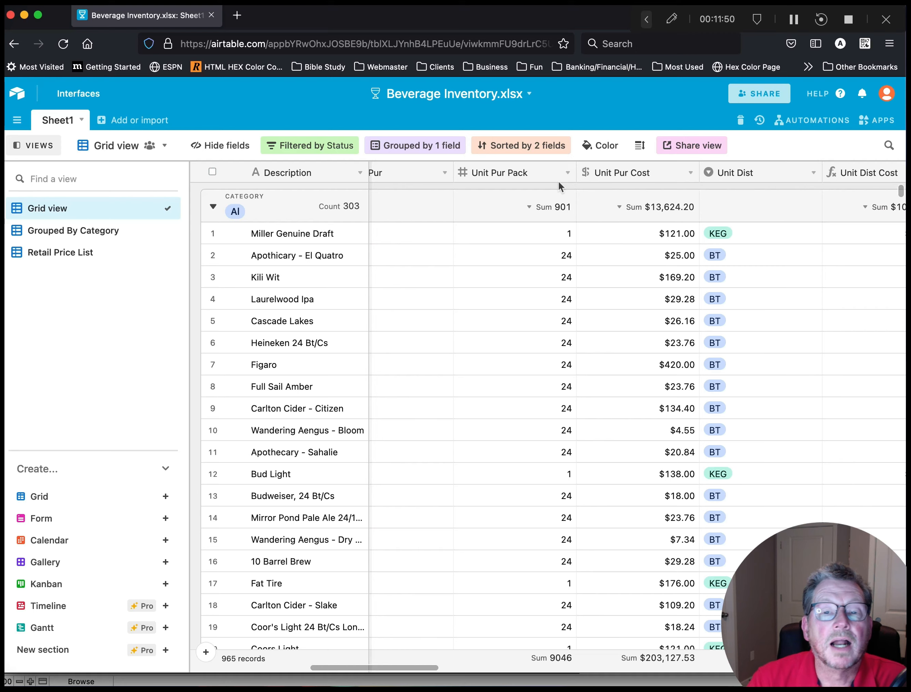
{"action": "scroll", "coordinate": [559, 181], "scroll_direction": "right", "scroll_amount": 5}
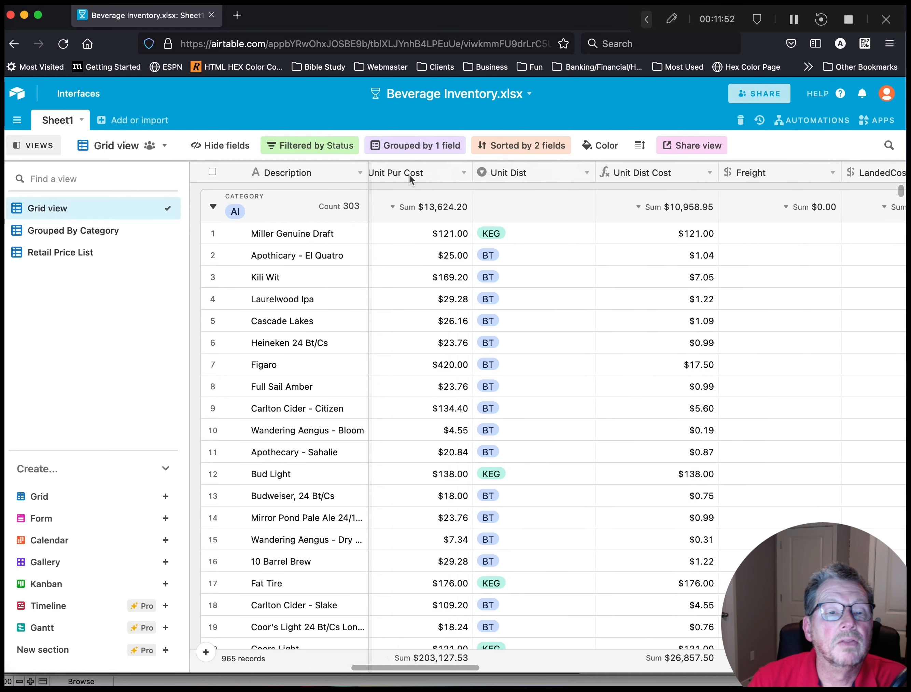
{"action": "scroll", "coordinate": [481, 175], "scroll_direction": "left", "scroll_amount": 2}
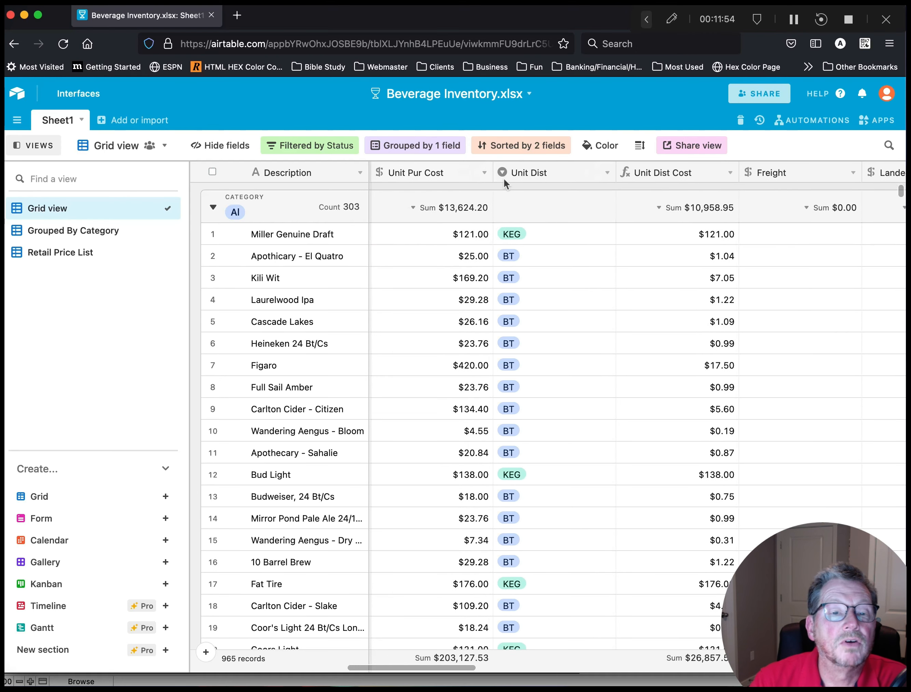
Select KEG as the Unit Dist option for the Miller Genuine Draft record
{"action": "left_click", "coordinate": [524, 235]}
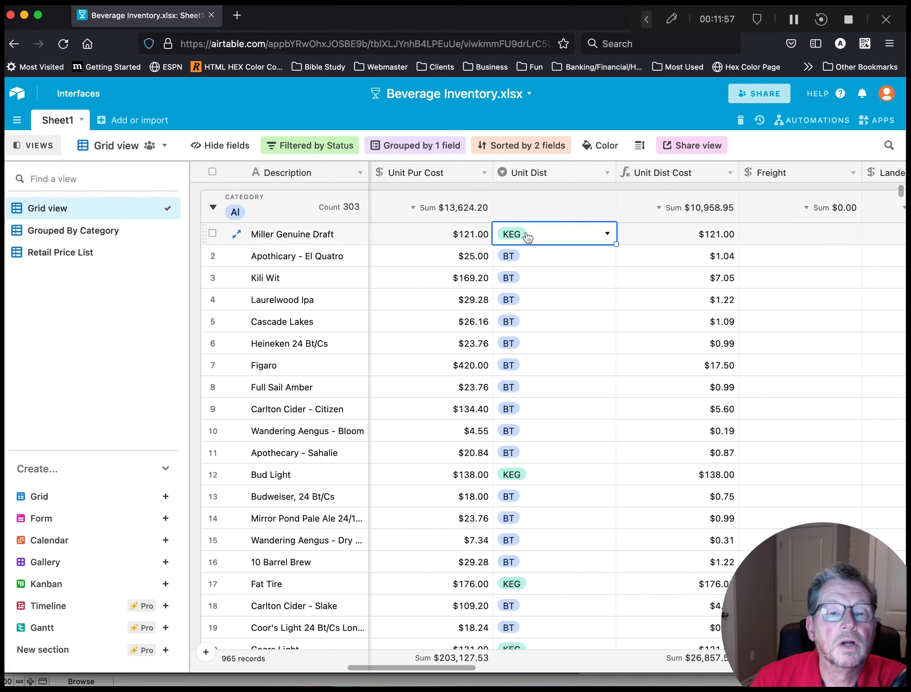
{"action": "left_click", "coordinate": [608, 235]}
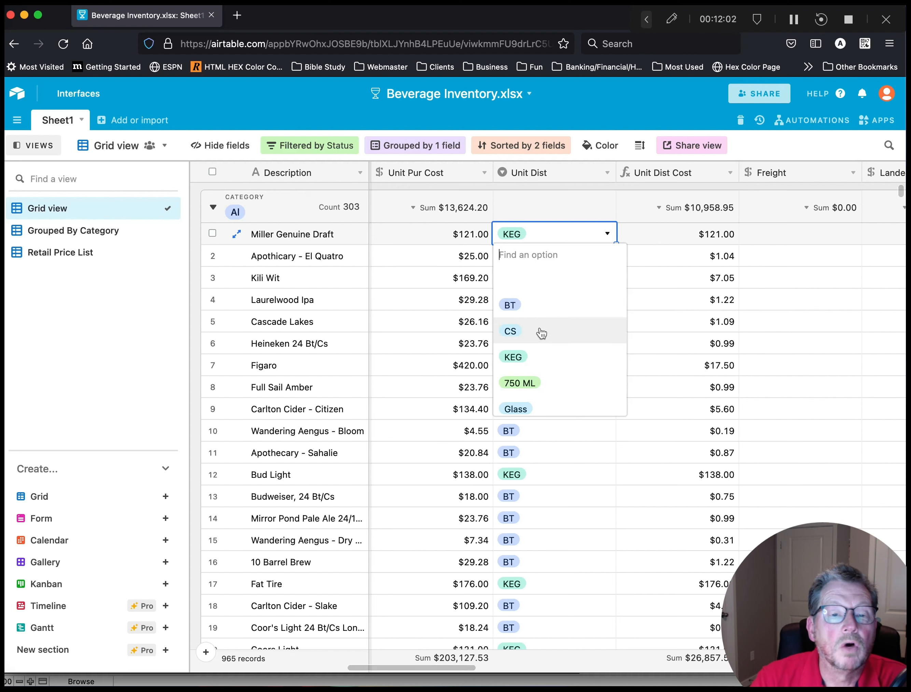
{"action": "left_click", "coordinate": [514, 359]}
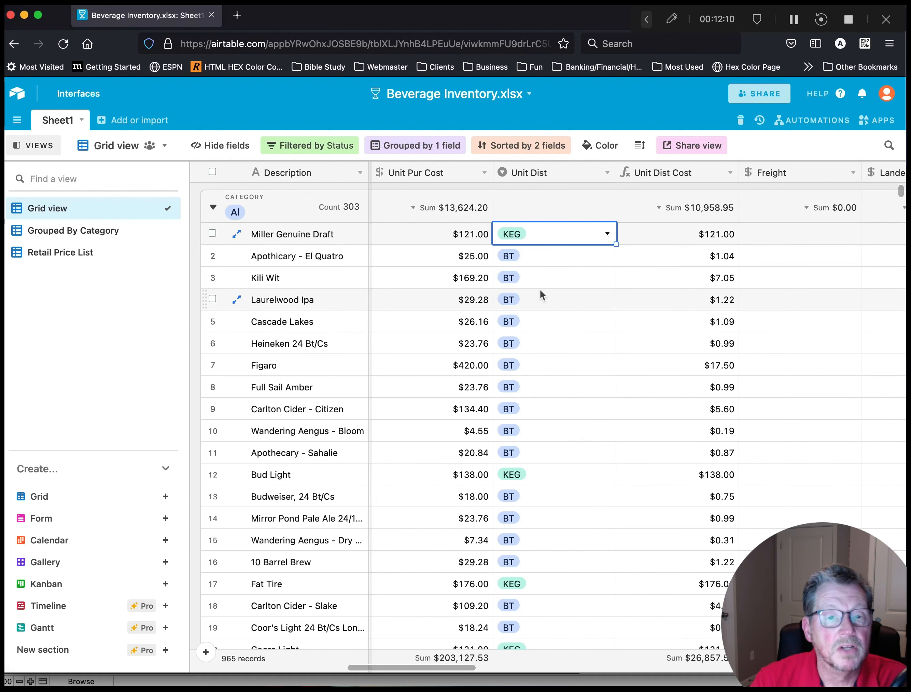
Review the purchase pack and cost fields, and inspect the Unit Dist Cost field's formula without saving changes
{"action": "scroll", "coordinate": [430, 175], "scroll_direction": "left", "scroll_amount": 5}
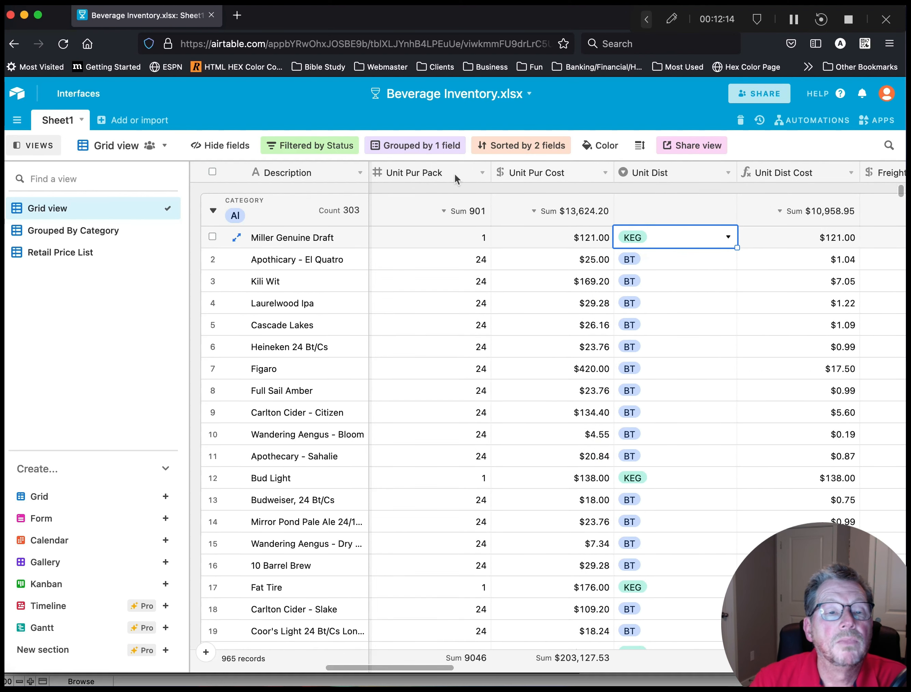
{"action": "scroll", "coordinate": [454, 173], "scroll_direction": "left", "scroll_amount": 2}
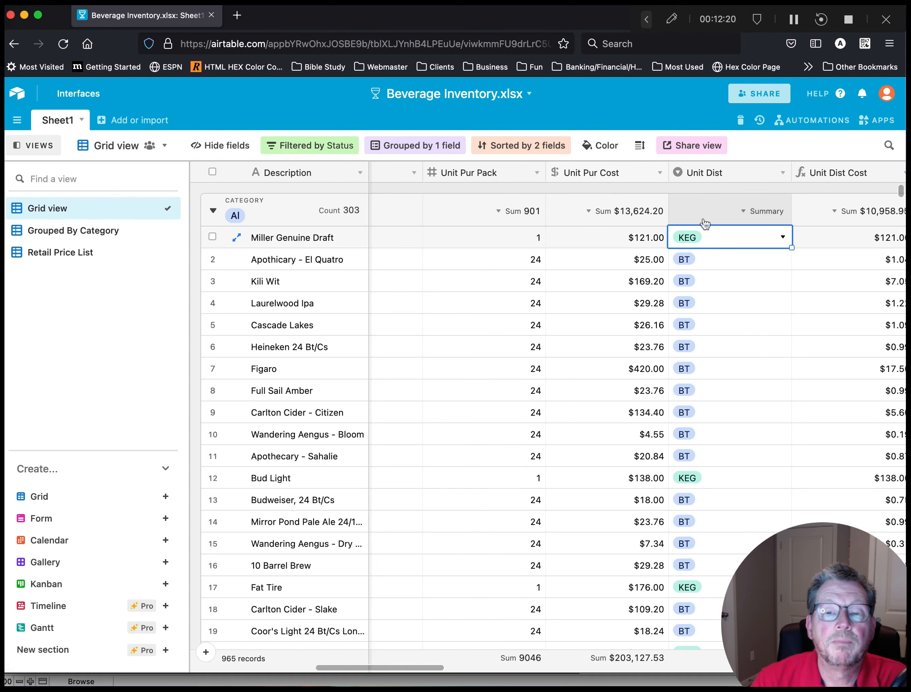
{"action": "scroll", "coordinate": [667, 209], "scroll_direction": "right", "scroll_amount": 3}
{"action": "scroll", "coordinate": [600, 261], "scroll_direction": "right", "scroll_amount": 5}
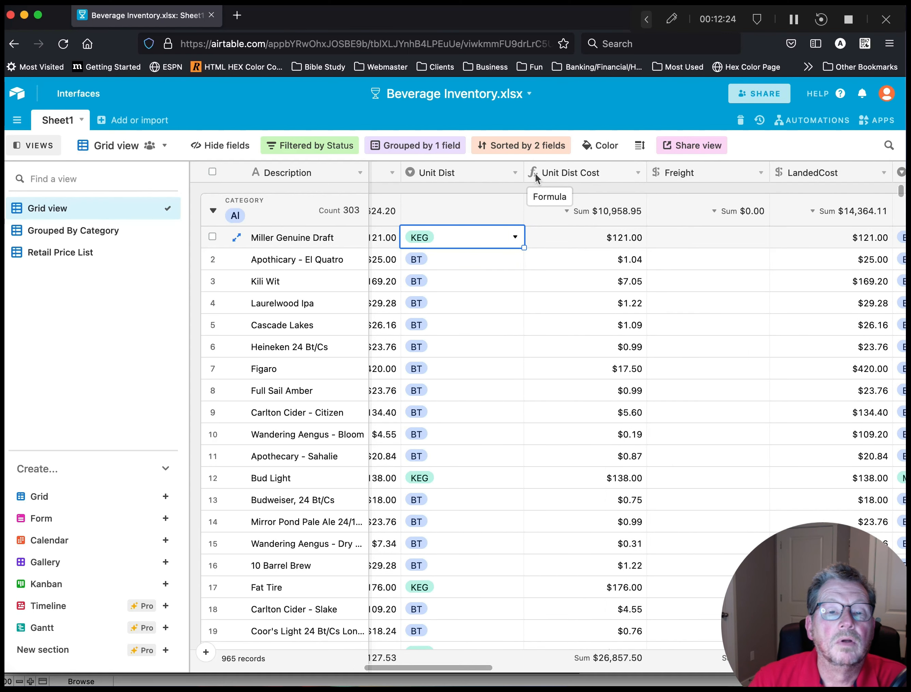
{"action": "left_click", "coordinate": [537, 177]}
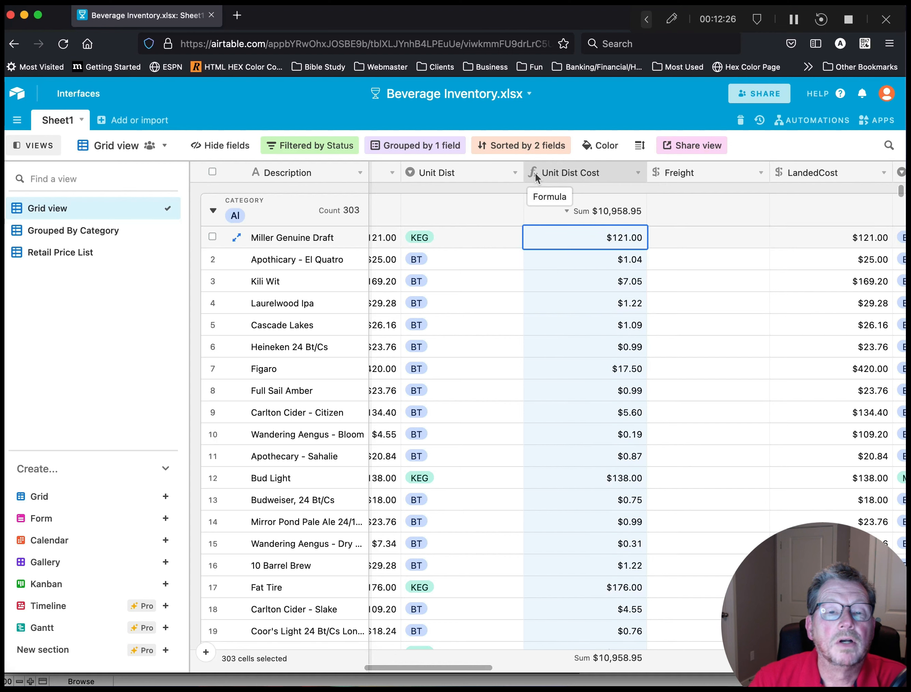
{"action": "double_click", "coordinate": [536, 176]}
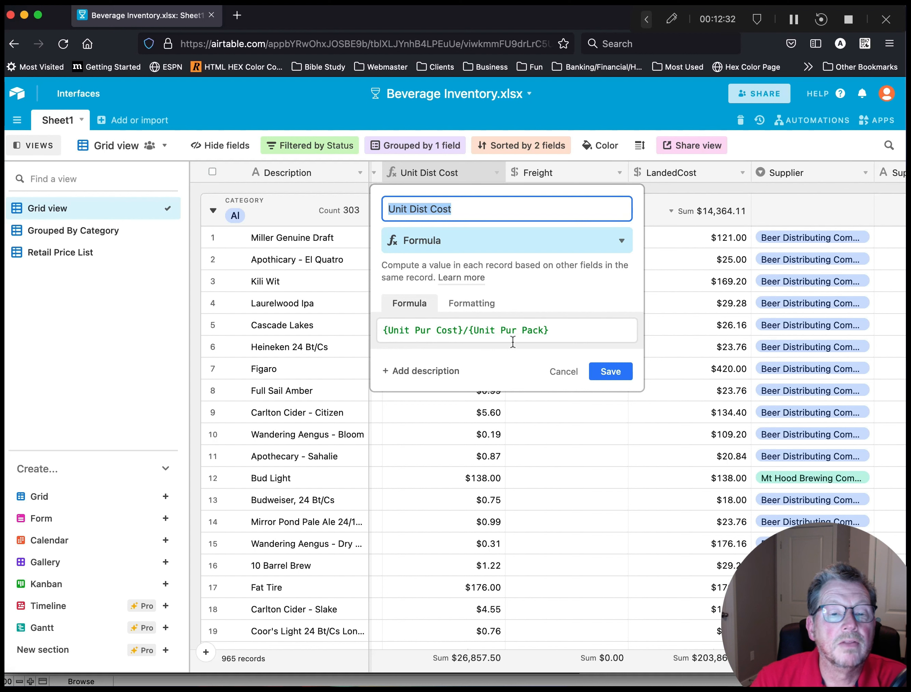
{"action": "left_click", "coordinate": [563, 371]}
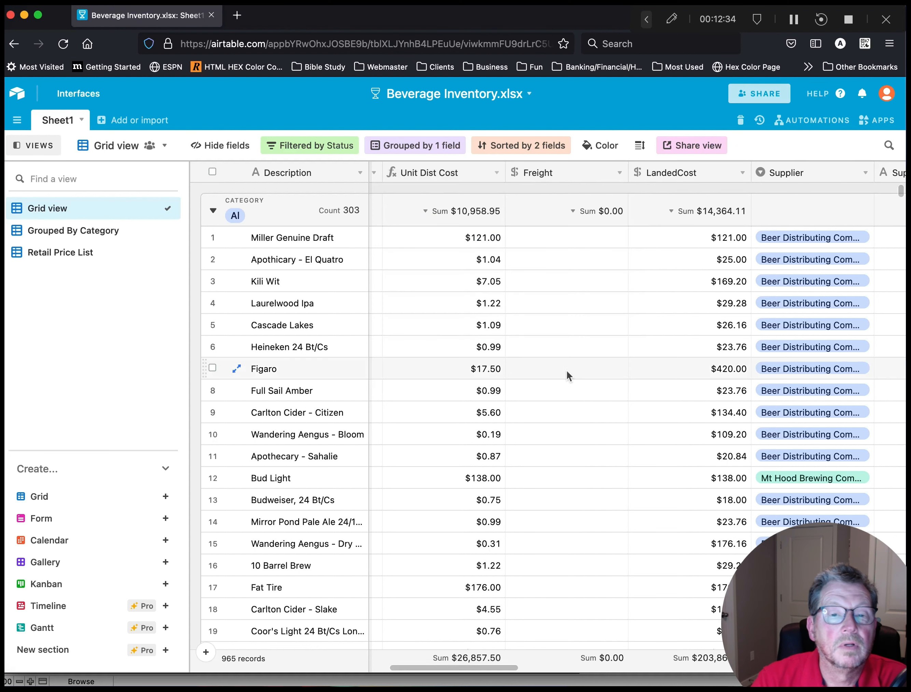
Examine the supplier, manufacturer, retail markup, retail price and landed cost fields of the beer records
{"action": "scroll", "coordinate": [604, 226], "scroll_direction": "right", "scroll_amount": 1}
{"action": "scroll", "coordinate": [613, 210], "scroll_direction": "right", "scroll_amount": 10}
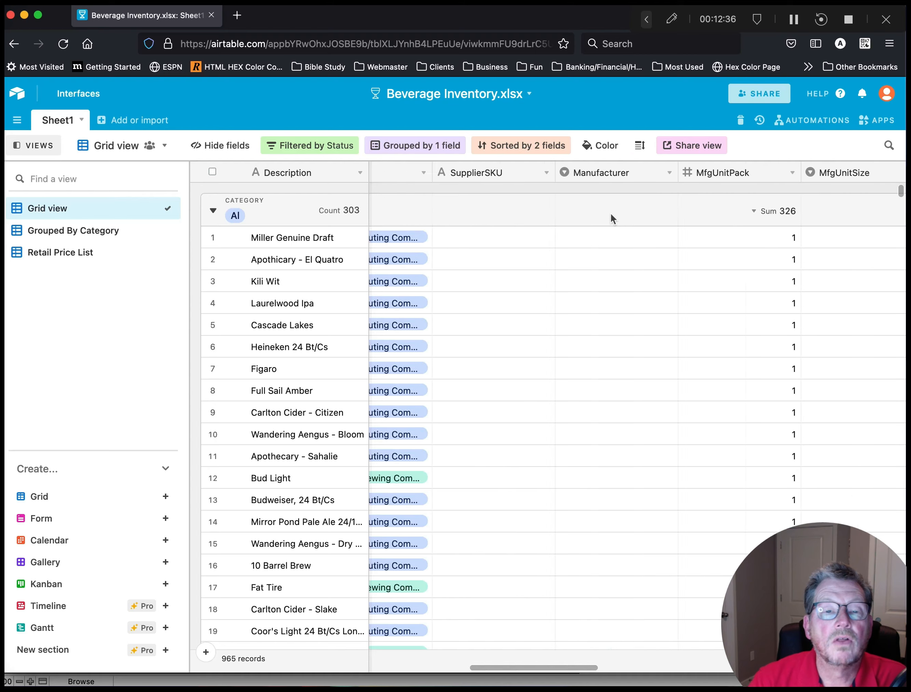
{"action": "scroll", "coordinate": [606, 215], "scroll_direction": "right", "scroll_amount": 3}
{"action": "scroll", "coordinate": [605, 215], "scroll_direction": "left", "scroll_amount": 10}
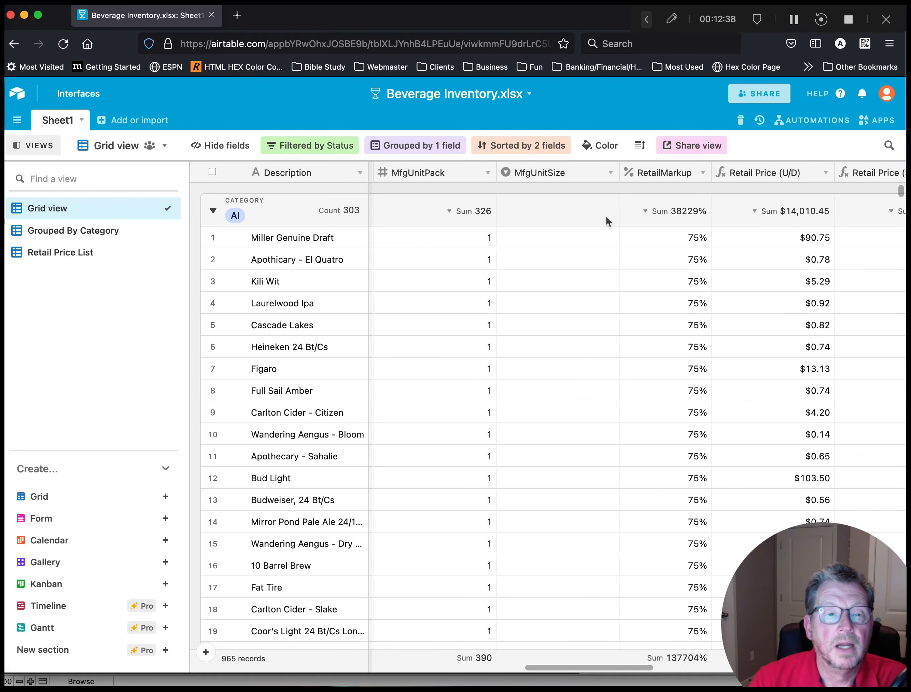
{"action": "scroll", "coordinate": [606, 215], "scroll_direction": "left", "scroll_amount": 5}
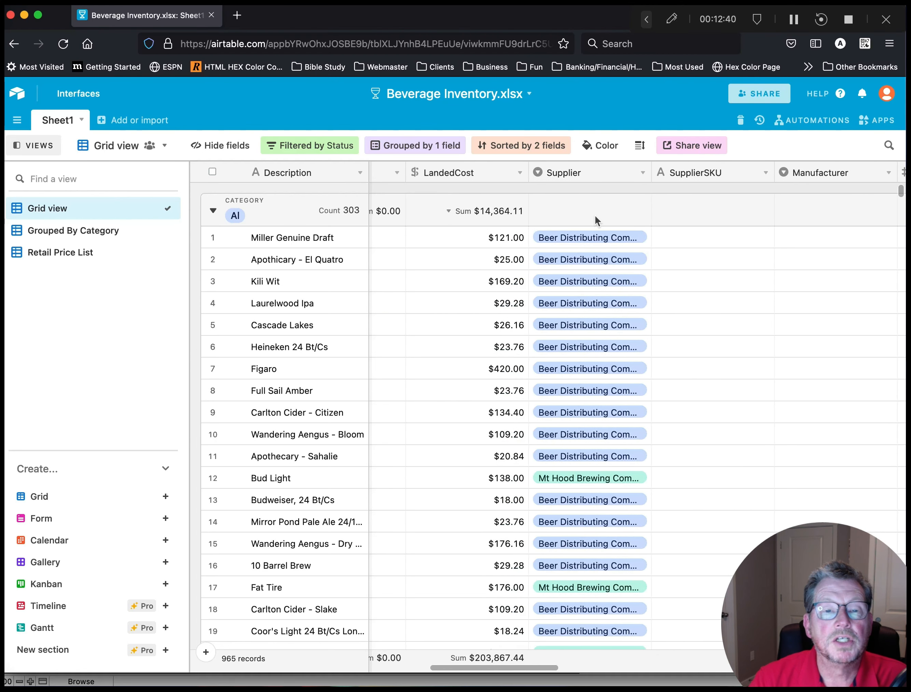
{"action": "scroll", "coordinate": [588, 214], "scroll_direction": "left", "scroll_amount": 6}
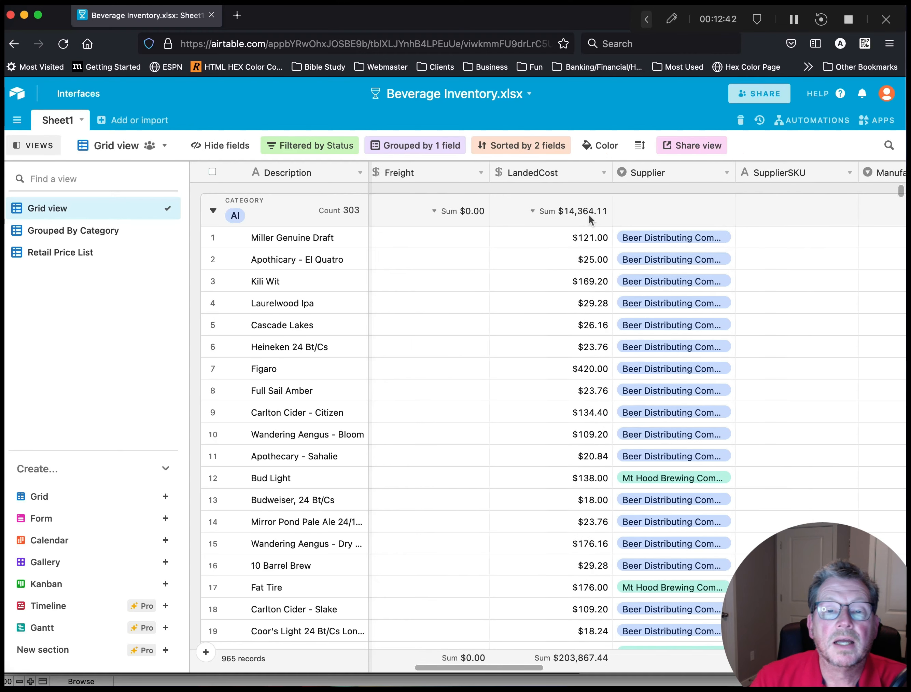
Recheck the Unit Dist Cost formula without editing it and compare it with the purchase cost and landed cost fields
{"action": "left_click", "coordinate": [537, 236]}
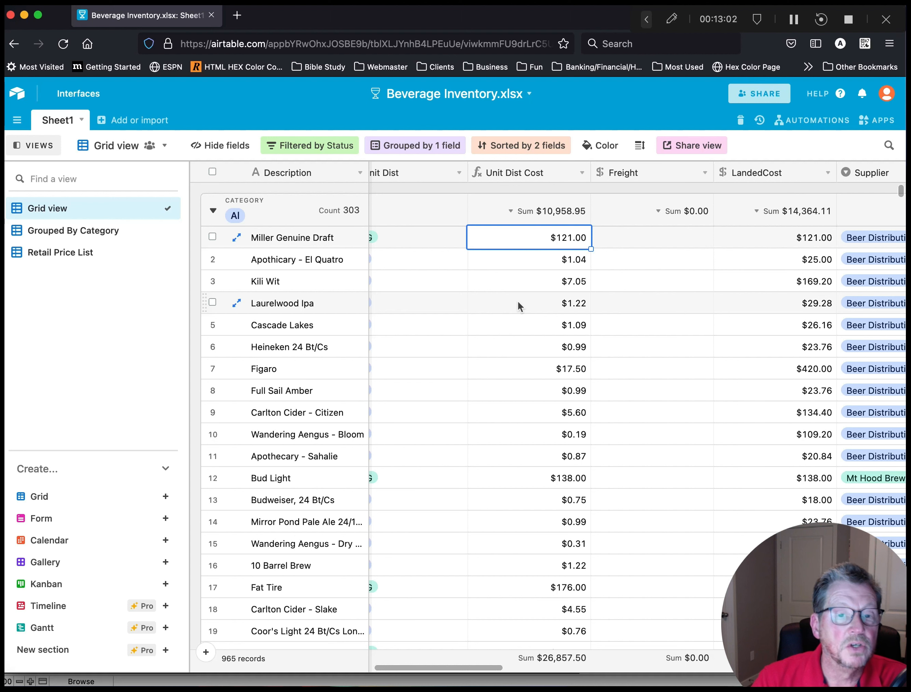
{"action": "scroll", "coordinate": [517, 300], "scroll_direction": "right", "scroll_amount": 2}
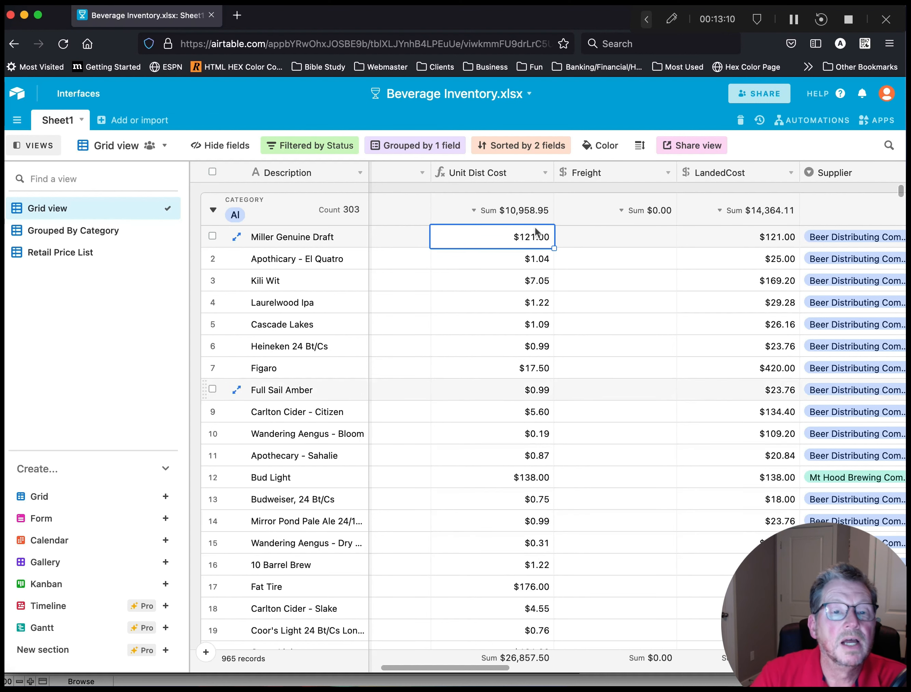
{"action": "double_click", "coordinate": [479, 171]}
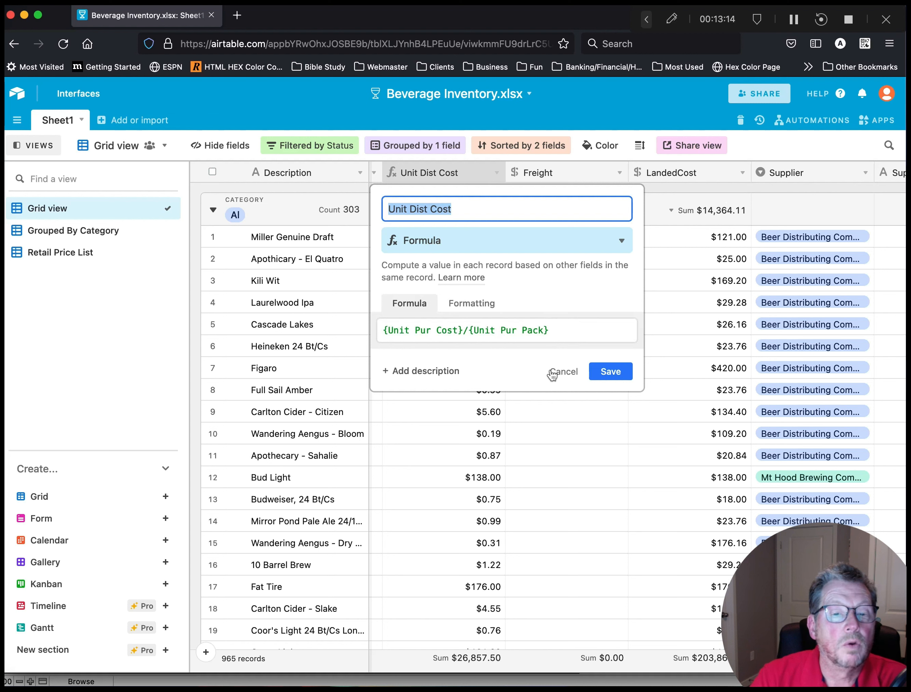
{"action": "left_click", "coordinate": [567, 371]}
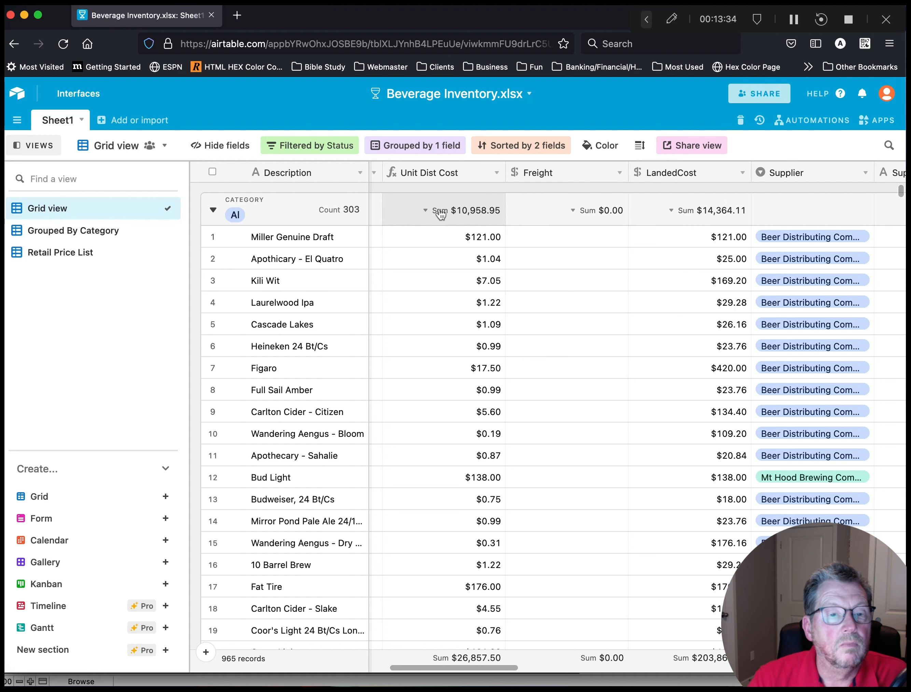
{"action": "scroll", "coordinate": [439, 209], "scroll_direction": "left", "scroll_amount": 10}
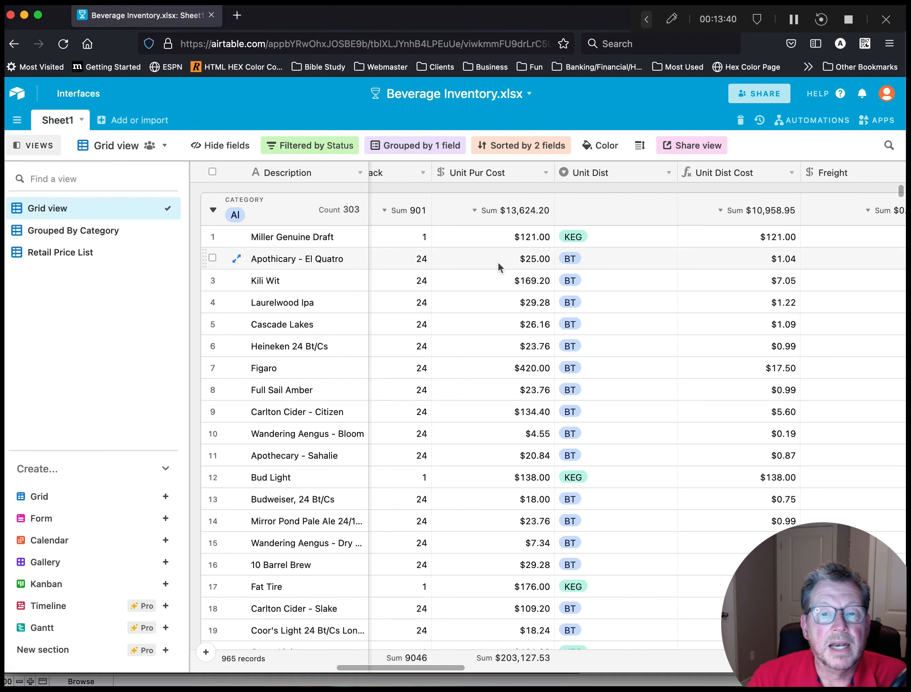
{"action": "scroll", "coordinate": [498, 261], "scroll_direction": "right", "scroll_amount": 10}
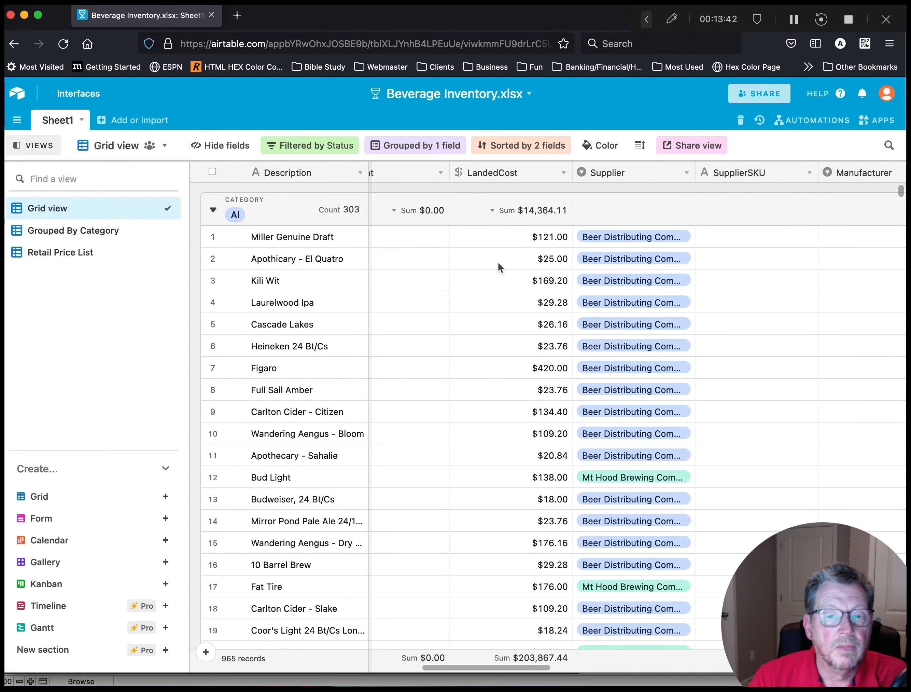
Examine the beer records' fields from landed cost and supplier through manufacturer unit pack, retail markup, retail prices and serving cost
{"action": "scroll", "coordinate": [497, 261], "scroll_direction": "right", "scroll_amount": 1}
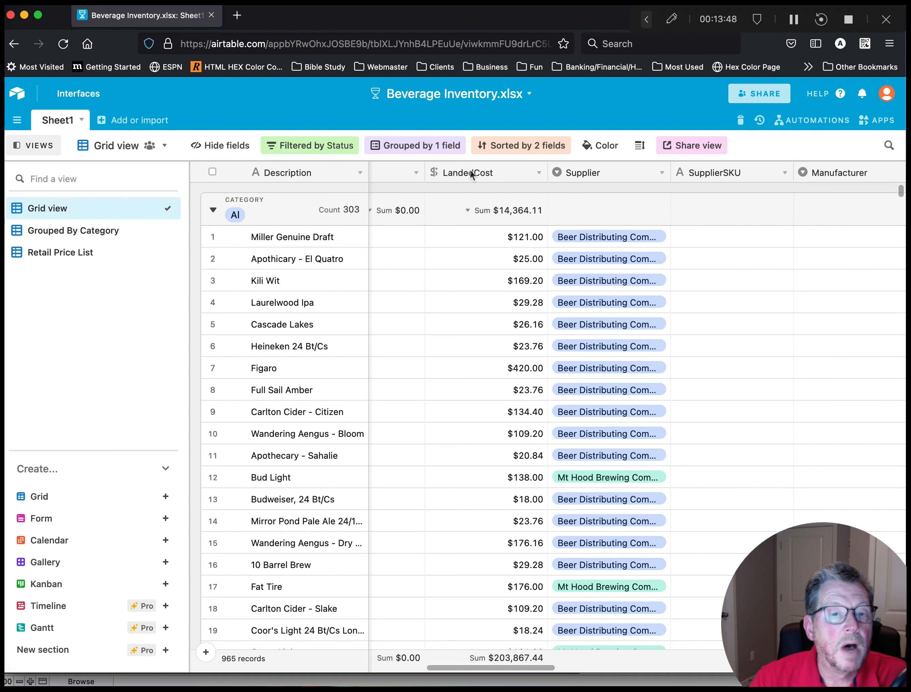
{"action": "scroll", "coordinate": [633, 172], "scroll_direction": "left", "scroll_amount": 1}
{"action": "scroll", "coordinate": [633, 175], "scroll_direction": "right", "scroll_amount": 10}
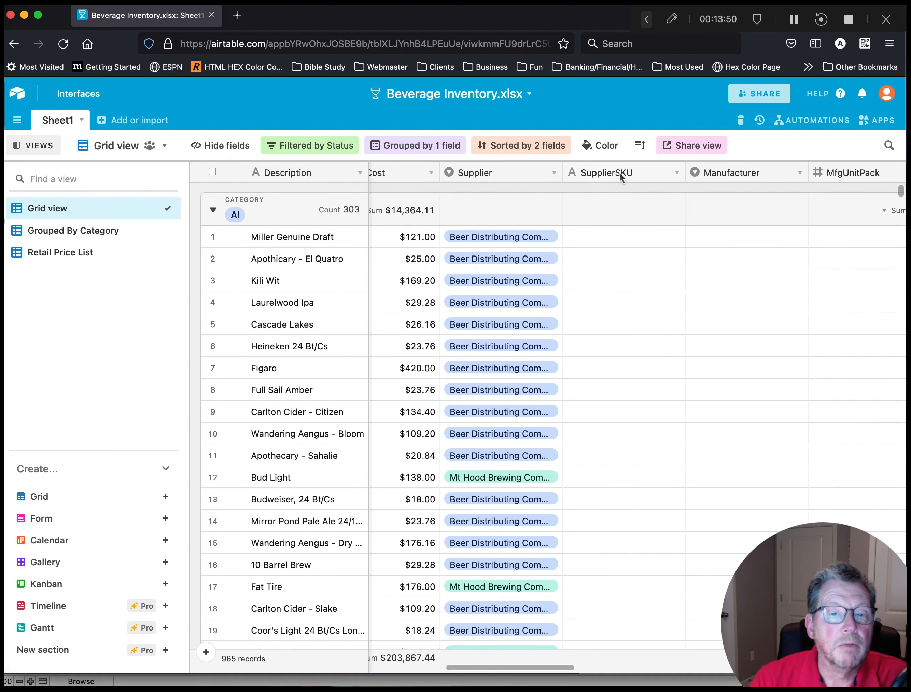
{"action": "scroll", "coordinate": [609, 175], "scroll_direction": "right", "scroll_amount": 7}
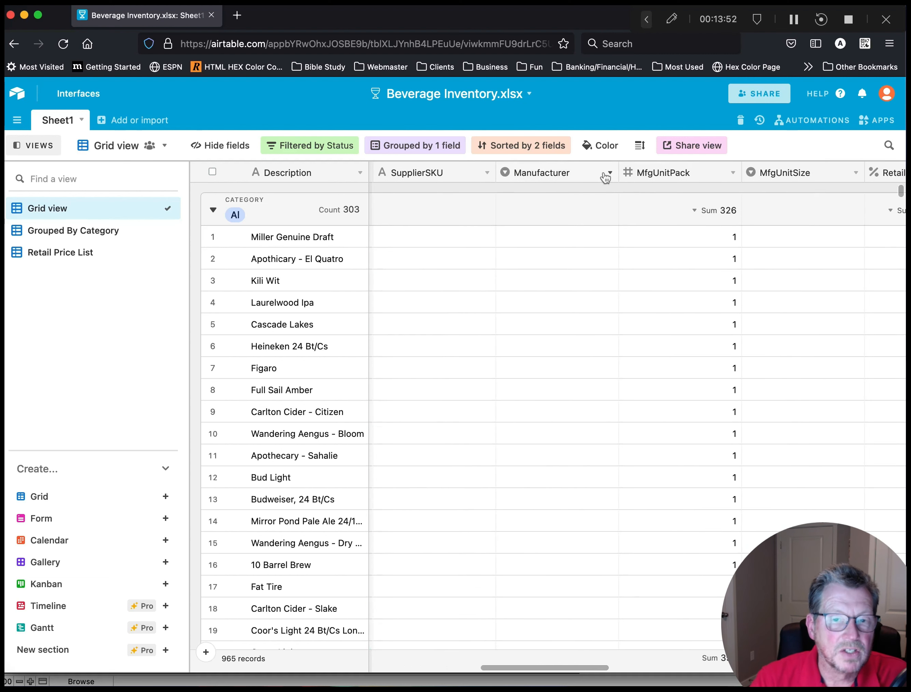
{"action": "scroll", "coordinate": [602, 176], "scroll_direction": "right", "scroll_amount": 1}
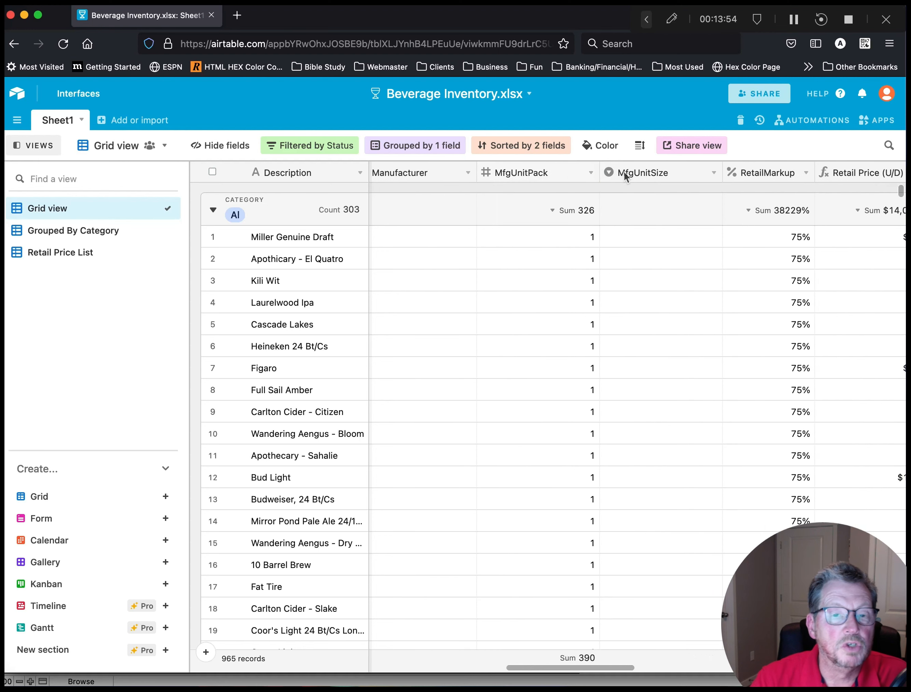
{"action": "scroll", "coordinate": [625, 176], "scroll_direction": "right", "scroll_amount": 8}
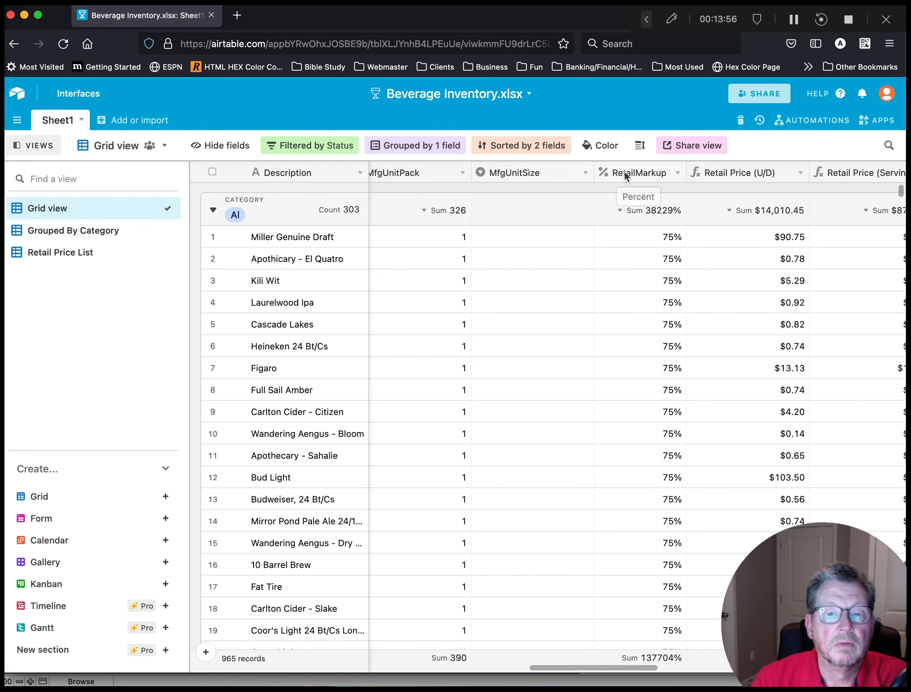
{"action": "scroll", "coordinate": [625, 175], "scroll_direction": "right", "scroll_amount": 4}
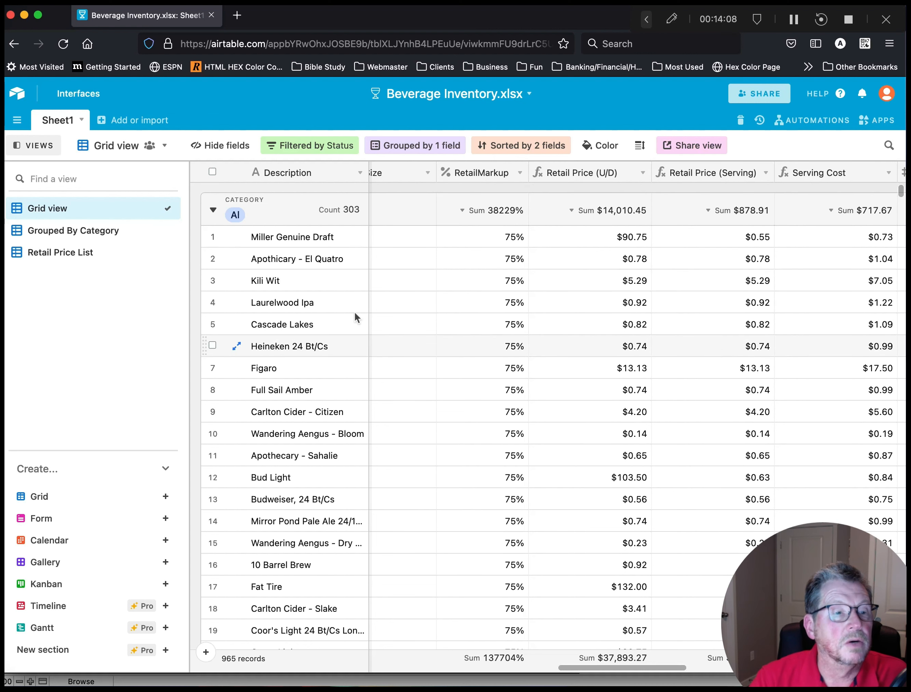
{"action": "scroll", "coordinate": [331, 292], "scroll_direction": "left", "scroll_amount": 5}
{"action": "scroll", "coordinate": [332, 291], "scroll_direction": "left", "scroll_amount": 2}
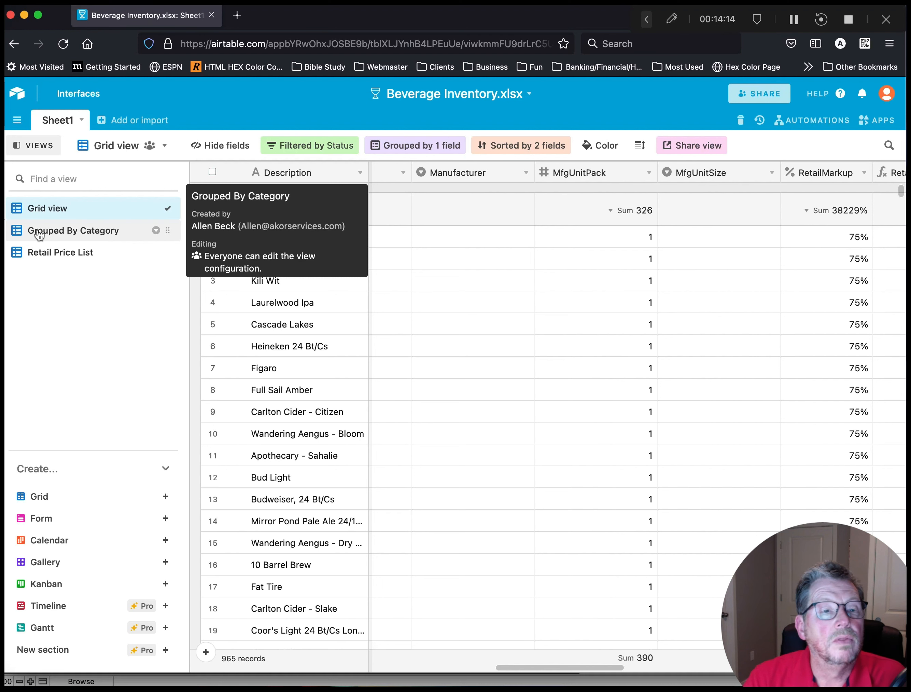
Compare the Grouped By Category view with Grid view, checking its hidden fields and its serving, order and inventory value fields
{"action": "left_click", "coordinate": [25, 233]}
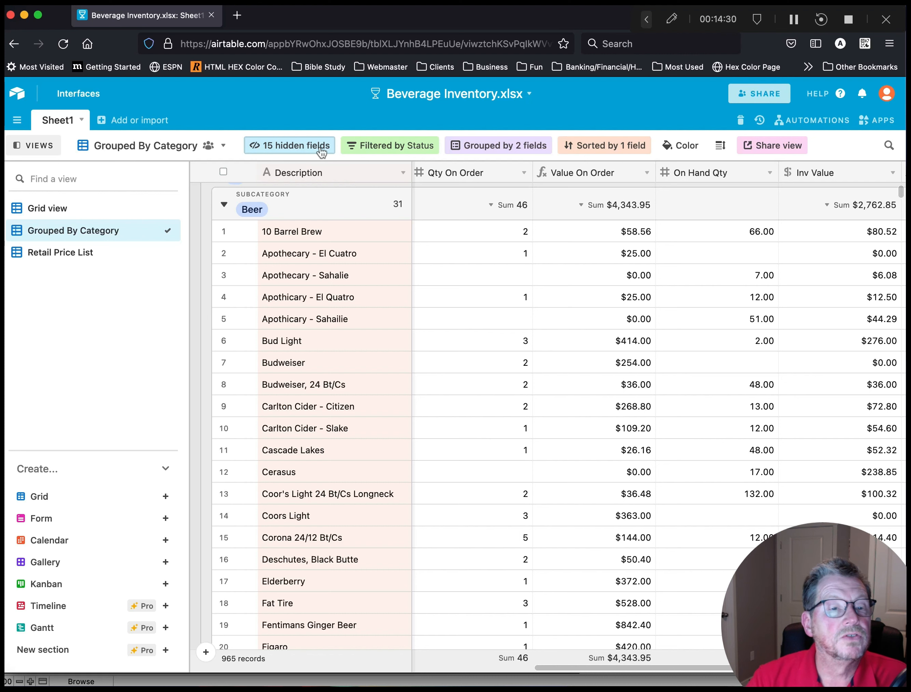
{"action": "scroll", "coordinate": [734, 297], "scroll_direction": "right", "scroll_amount": 5}
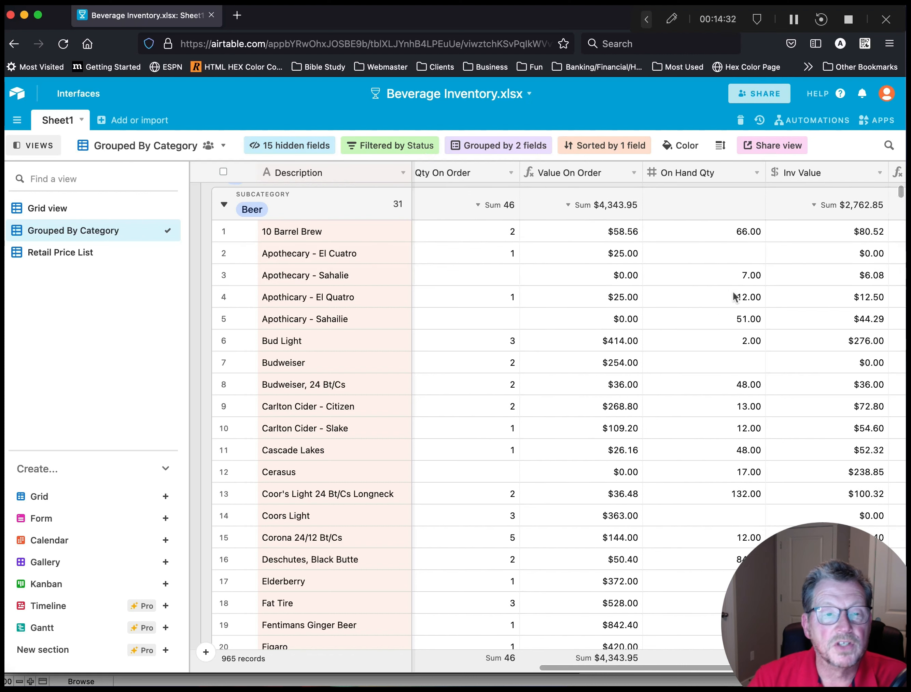
{"action": "scroll", "coordinate": [734, 297], "scroll_direction": "left", "scroll_amount": 10}
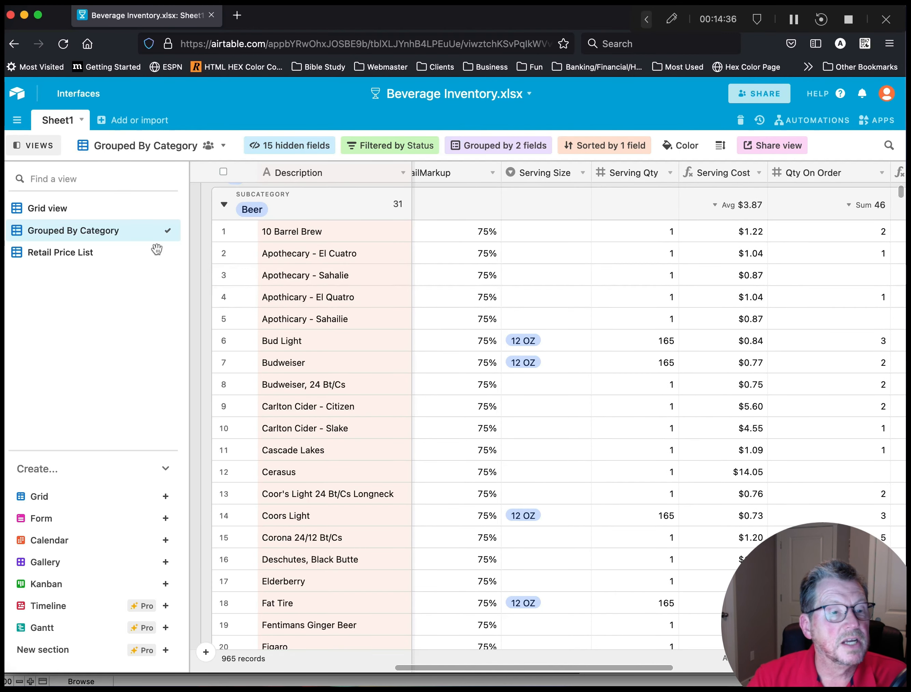
{"action": "left_click", "coordinate": [62, 210]}
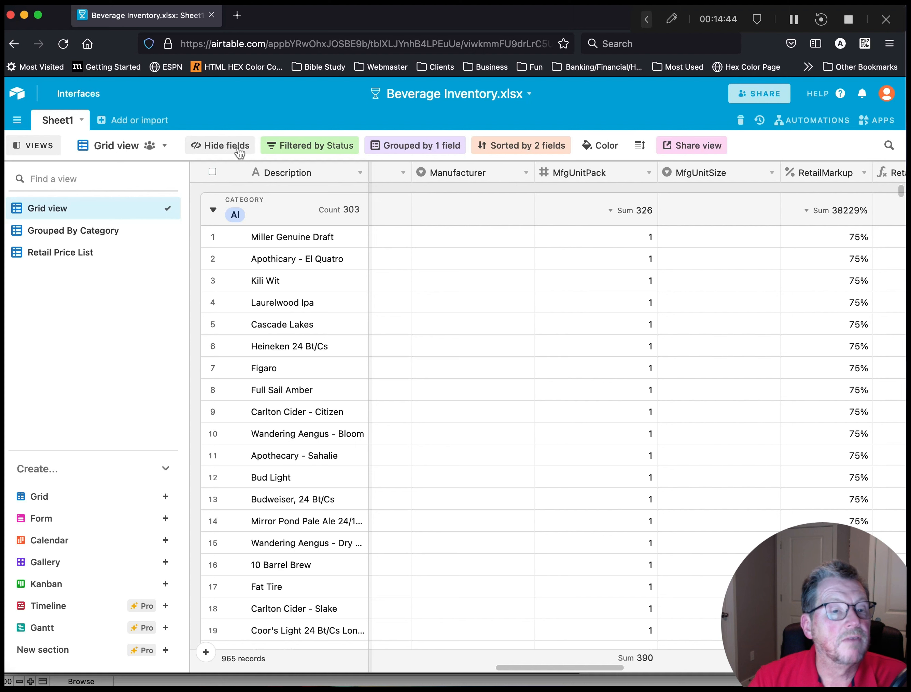
{"action": "left_click", "coordinate": [73, 234]}
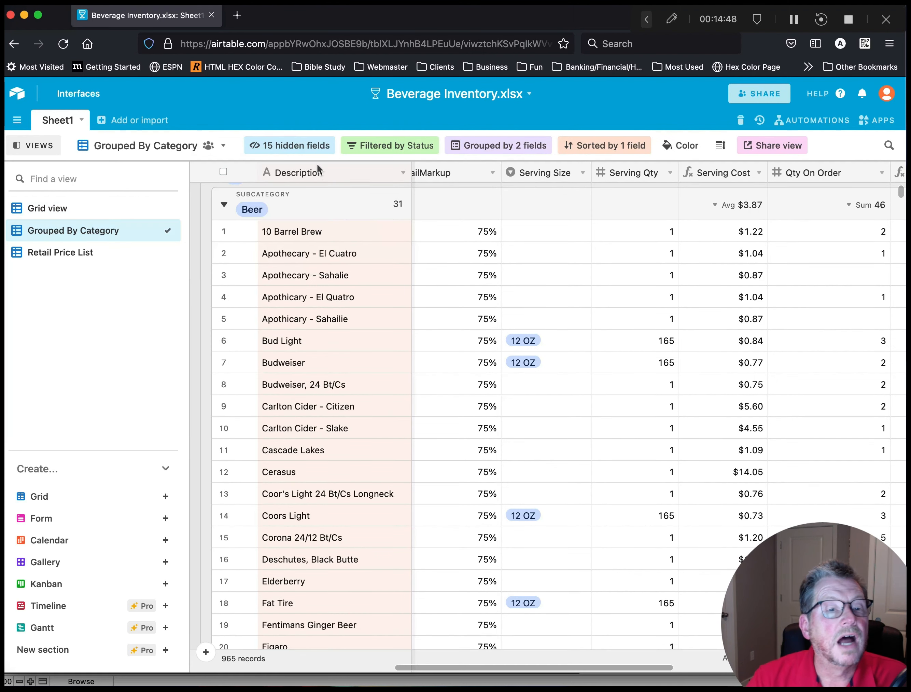
Inspect the Status filter of the Grouped By Category view without changing it, and review serving and order fields in the Beer and Brandy groups
{"action": "left_click", "coordinate": [388, 150]}
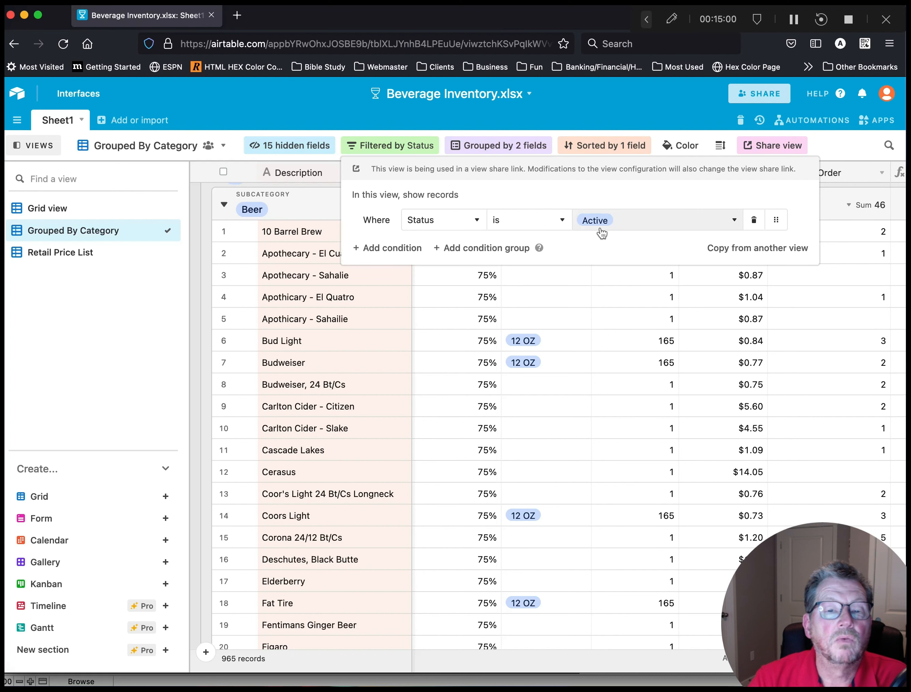
{"action": "left_click", "coordinate": [611, 326]}
{"action": "scroll", "coordinate": [611, 325], "scroll_direction": "right", "scroll_amount": 4}
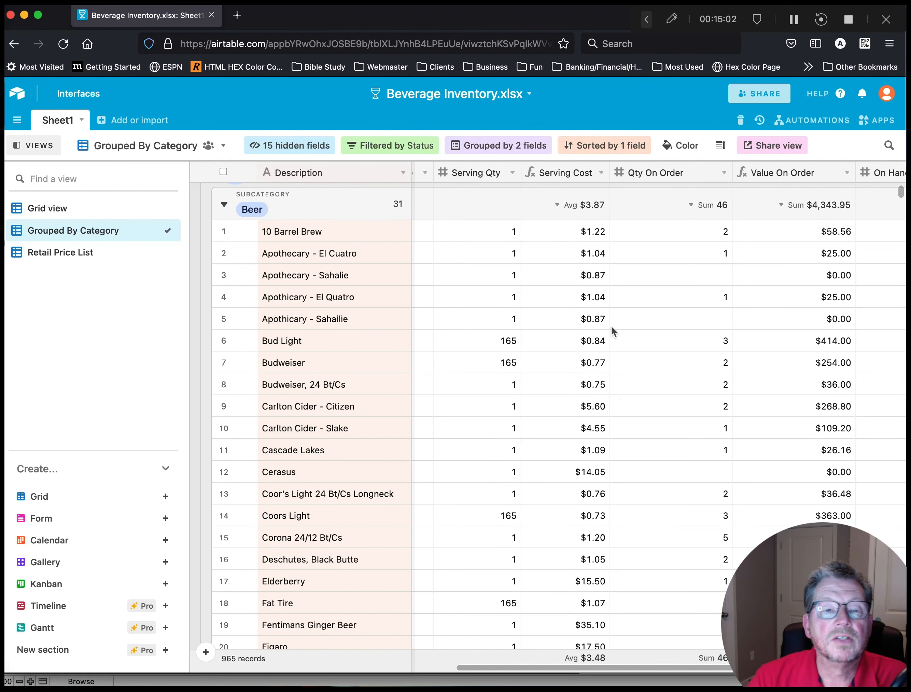
{"action": "scroll", "coordinate": [611, 325], "scroll_direction": "right", "scroll_amount": 1}
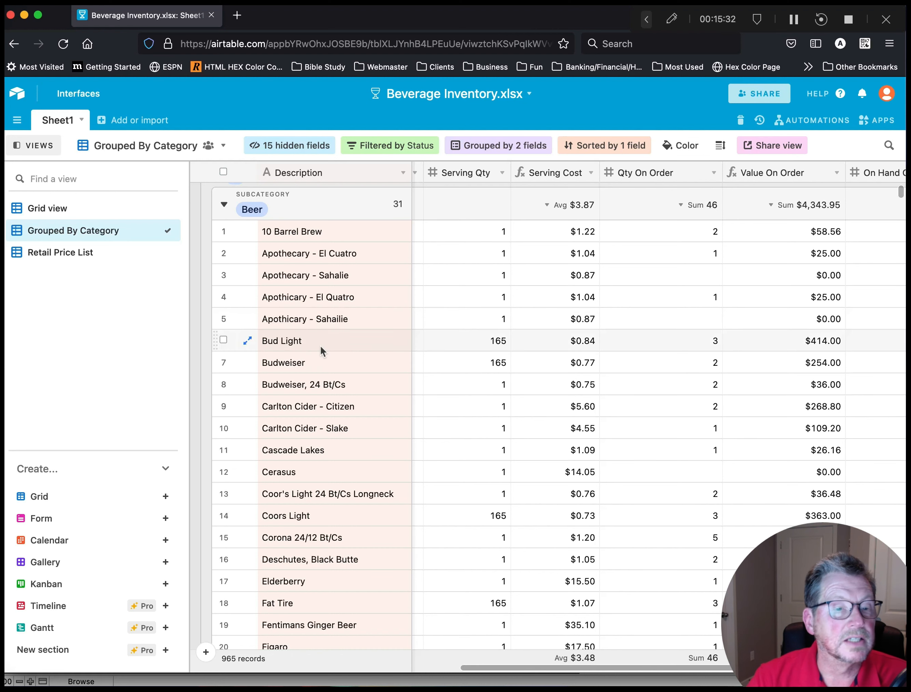
{"action": "scroll", "coordinate": [320, 345], "scroll_direction": "down", "scroll_amount": 5}
{"action": "scroll", "coordinate": [320, 346], "scroll_direction": "left", "scroll_amount": 2}
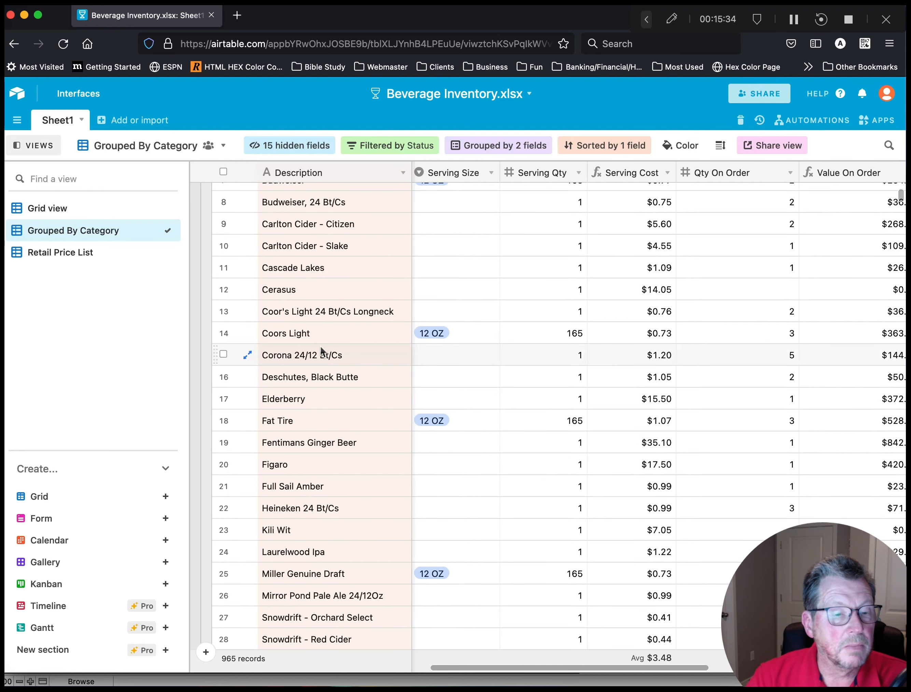
{"action": "scroll", "coordinate": [322, 350], "scroll_direction": "down", "scroll_amount": 6}
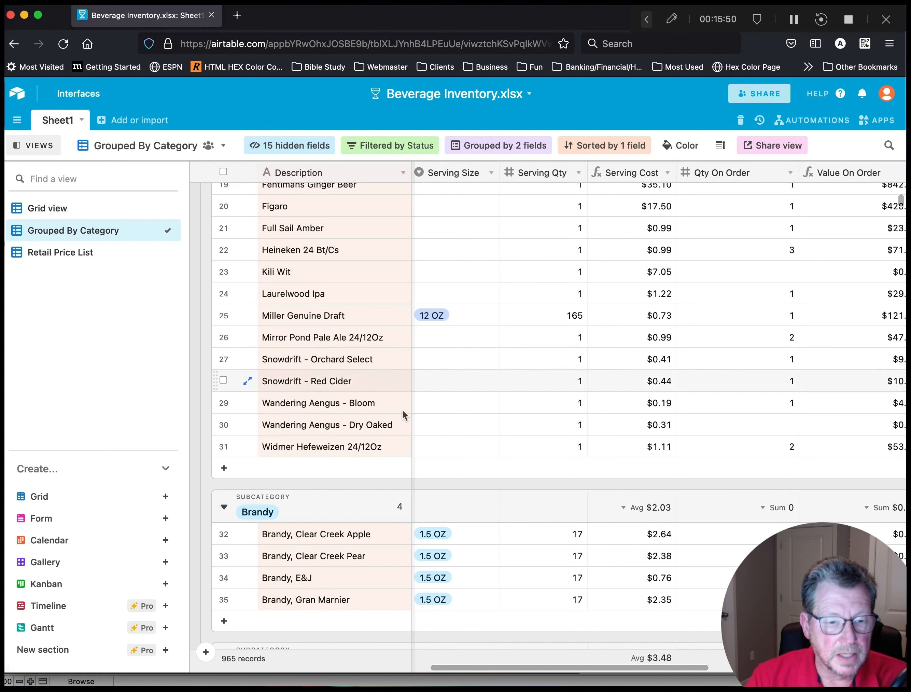
Open the Retail Price List view and examine its unit prices grouped by category, subcategory and Unit Dist
{"action": "left_click", "coordinate": [57, 257]}
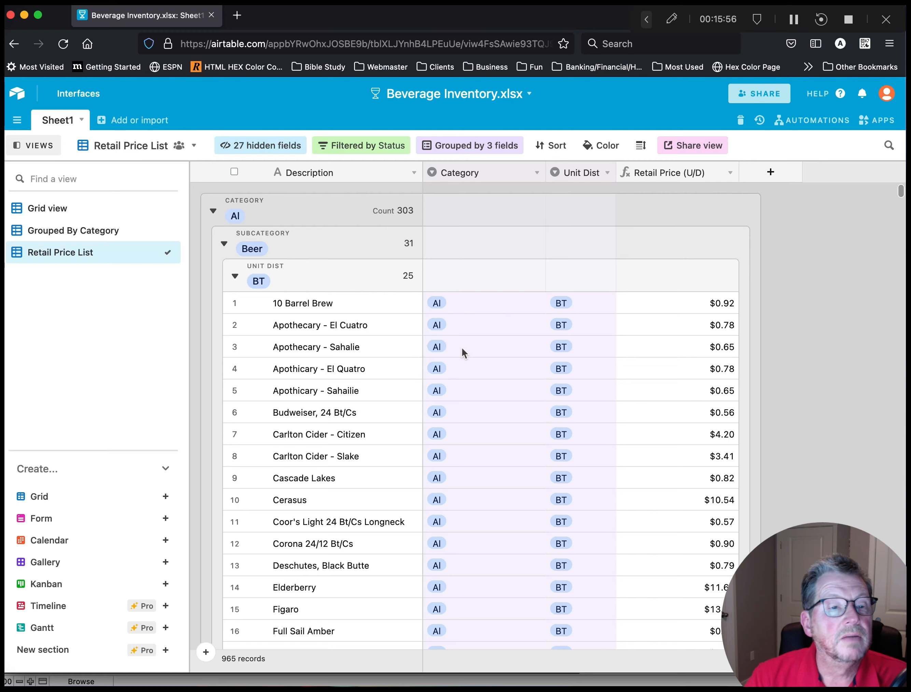
{"action": "scroll", "coordinate": [463, 349], "scroll_direction": "down", "scroll_amount": 3}
{"action": "scroll", "coordinate": [462, 349], "scroll_direction": "up", "scroll_amount": 3}
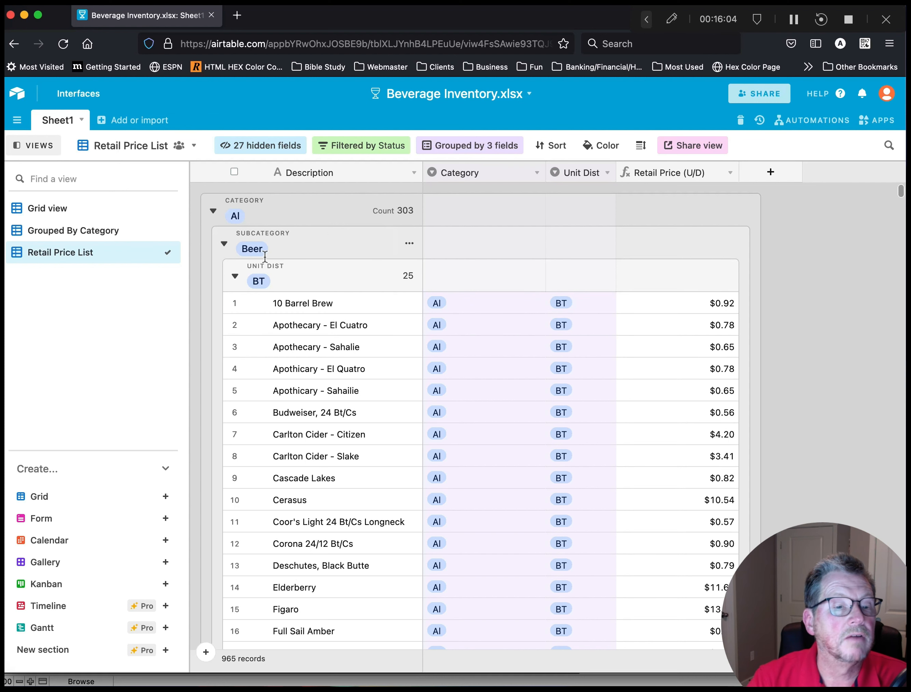
{"action": "scroll", "coordinate": [277, 283], "scroll_direction": "down", "scroll_amount": 2}
{"action": "scroll", "coordinate": [278, 288], "scroll_direction": "down", "scroll_amount": 15}
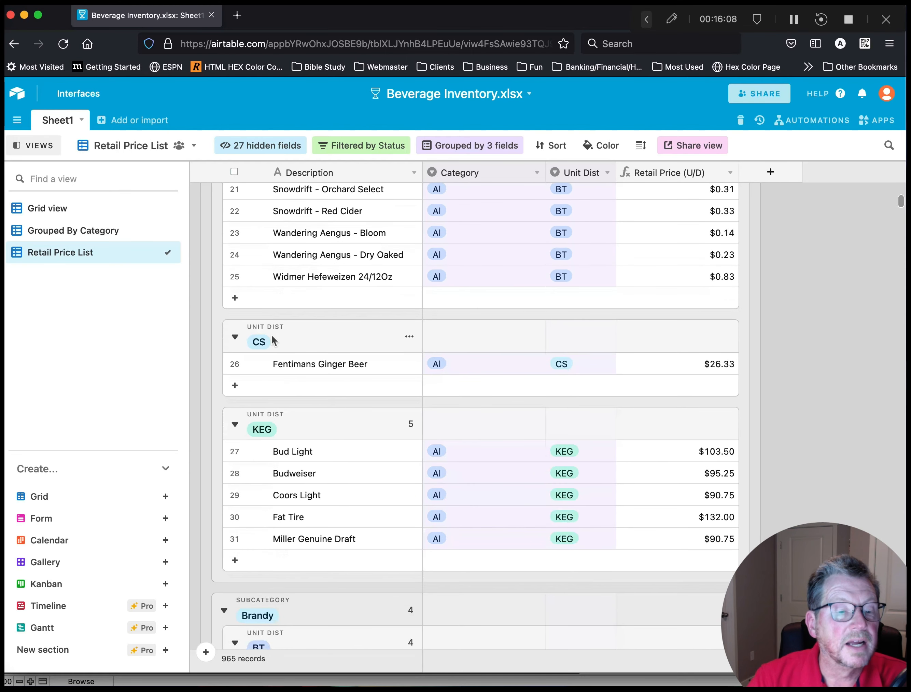
{"action": "scroll", "coordinate": [287, 428], "scroll_direction": "down", "scroll_amount": 8}
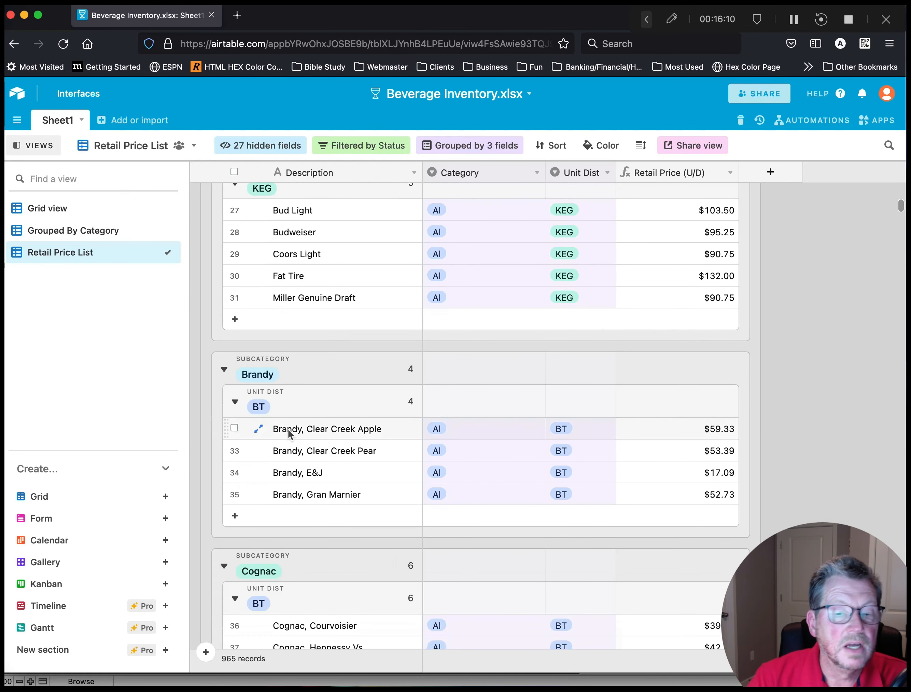
{"action": "scroll", "coordinate": [287, 429], "scroll_direction": "down", "scroll_amount": 8}
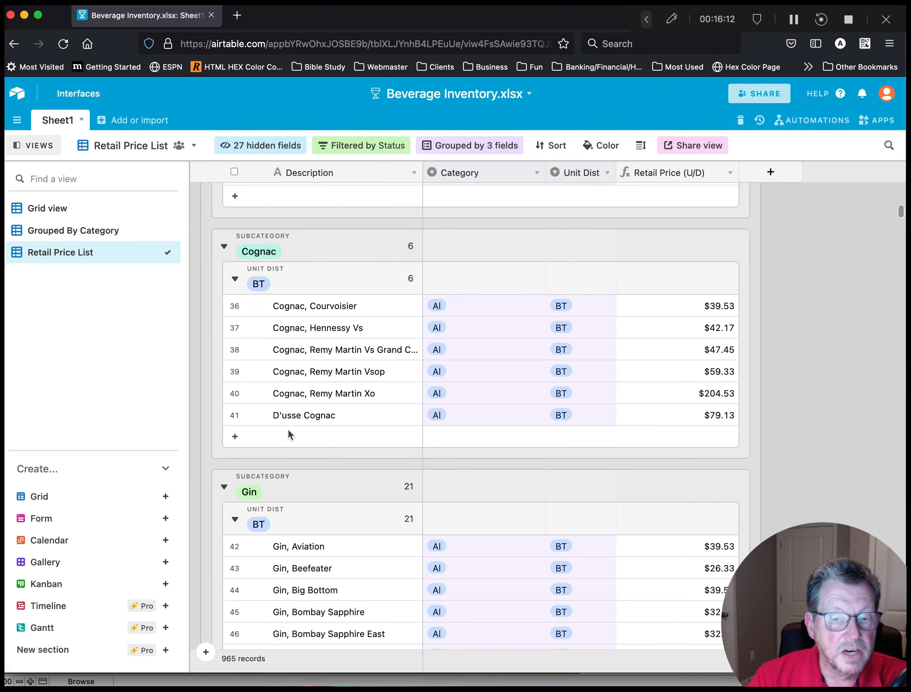
{"action": "scroll", "coordinate": [288, 428], "scroll_direction": "up", "scroll_amount": 12}
{"action": "scroll", "coordinate": [288, 429], "scroll_direction": "up", "scroll_amount": 10}
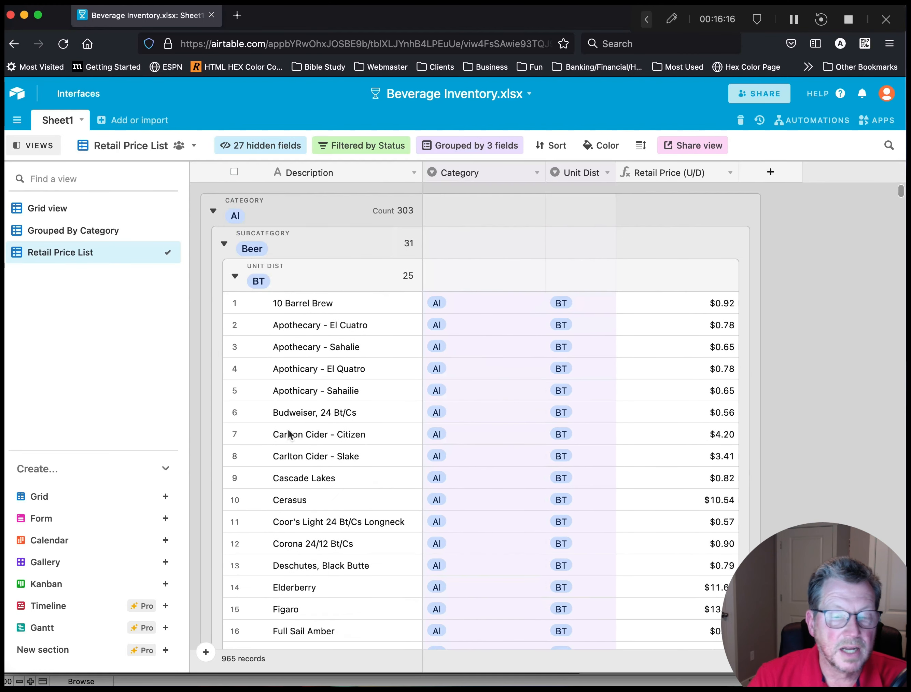
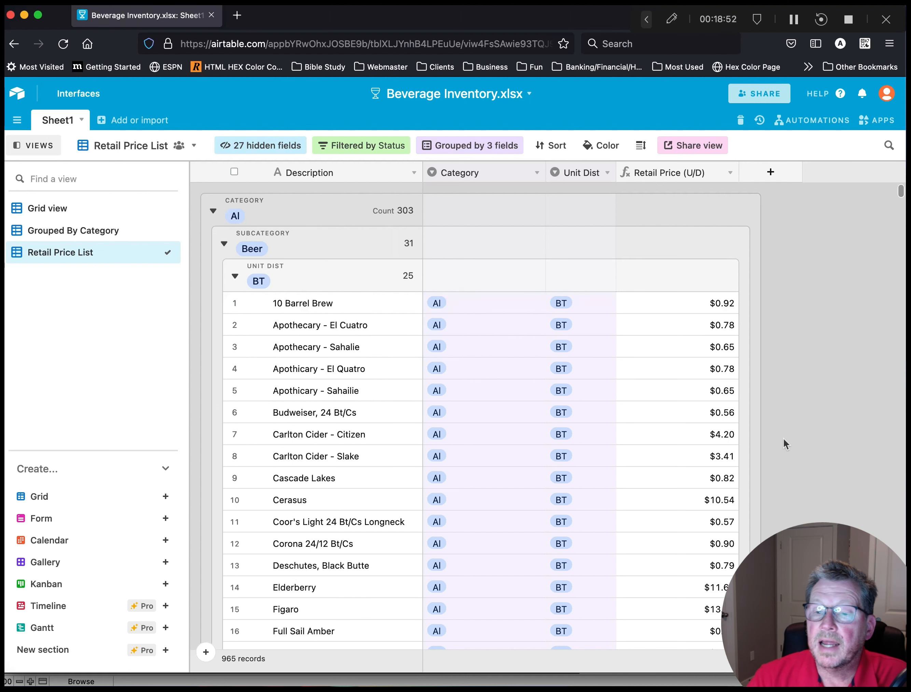
{"action": "scroll", "coordinate": [538, 385], "scroll_direction": "down", "scroll_amount": 4}
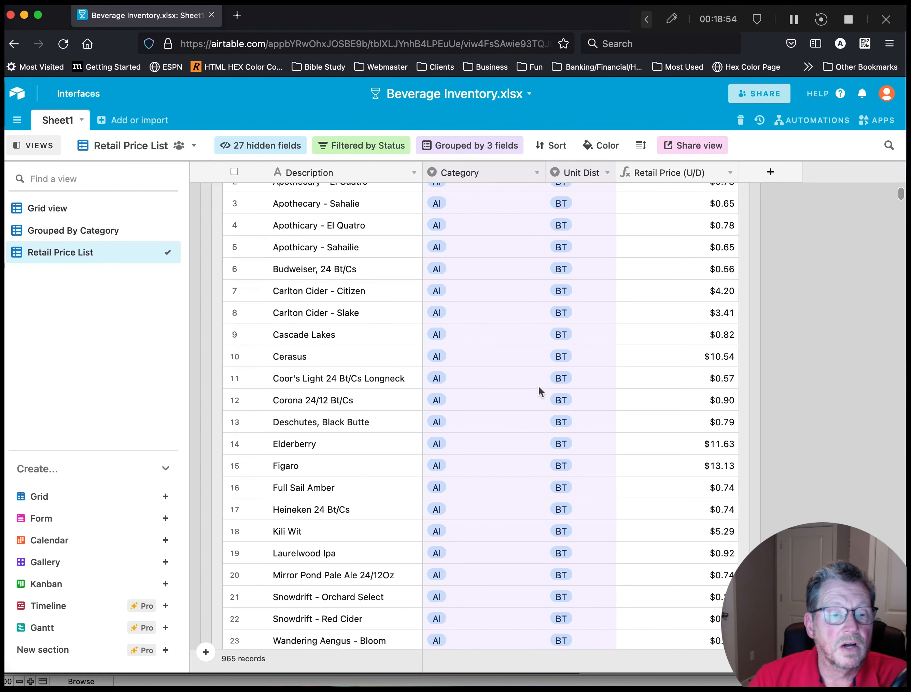
{"action": "scroll", "coordinate": [539, 385], "scroll_direction": "up", "scroll_amount": 4}
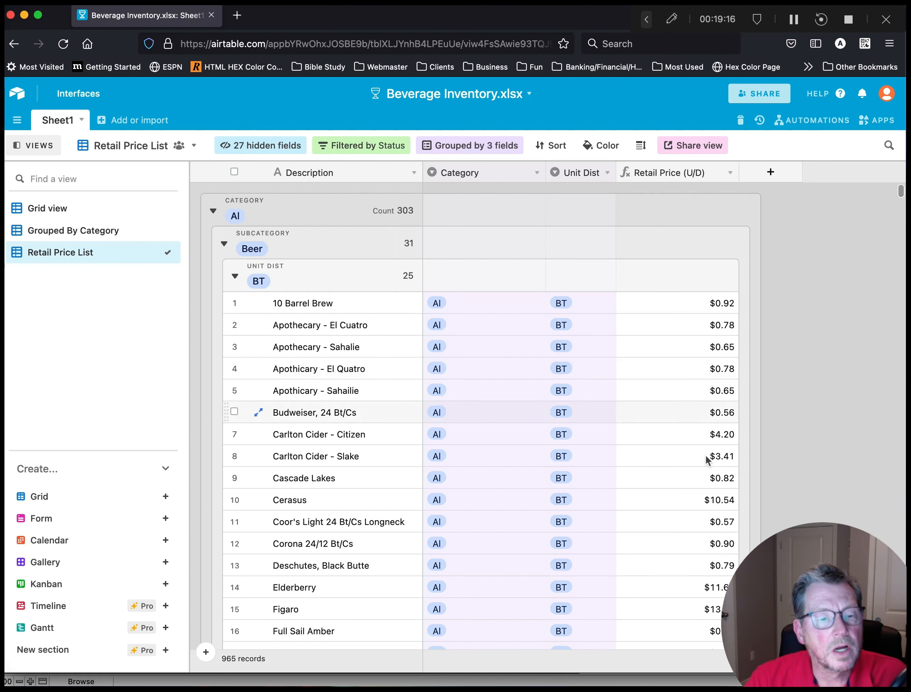
Return to Grid view and review the beer records' fields from serving and inventory value back to category, Status and Prod_ID
{"action": "left_click", "coordinate": [71, 212]}
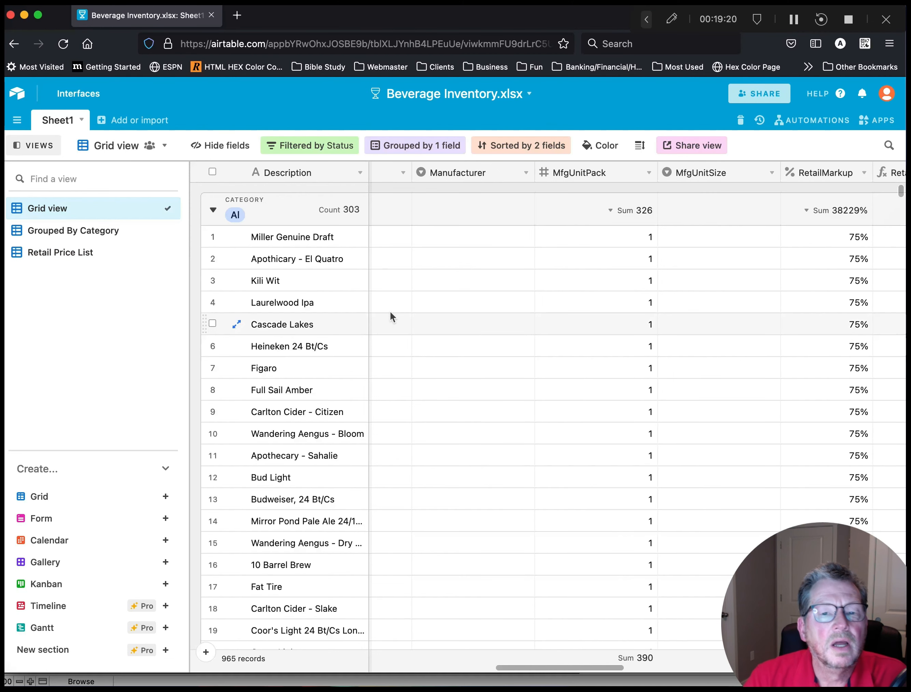
{"action": "scroll", "coordinate": [446, 320], "scroll_direction": "right", "scroll_amount": 15}
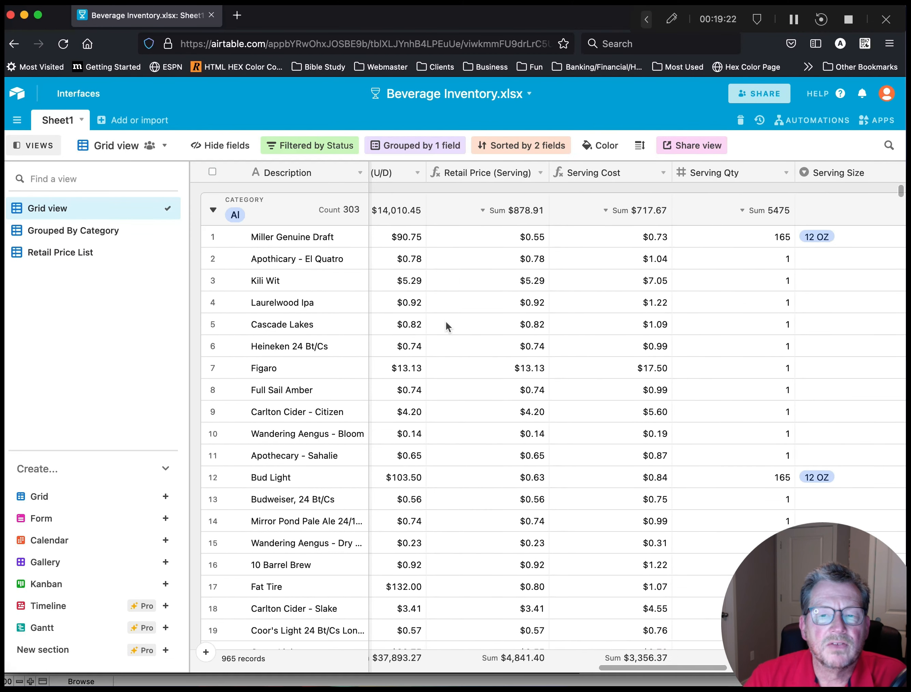
{"action": "scroll", "coordinate": [445, 323], "scroll_direction": "right", "scroll_amount": 15}
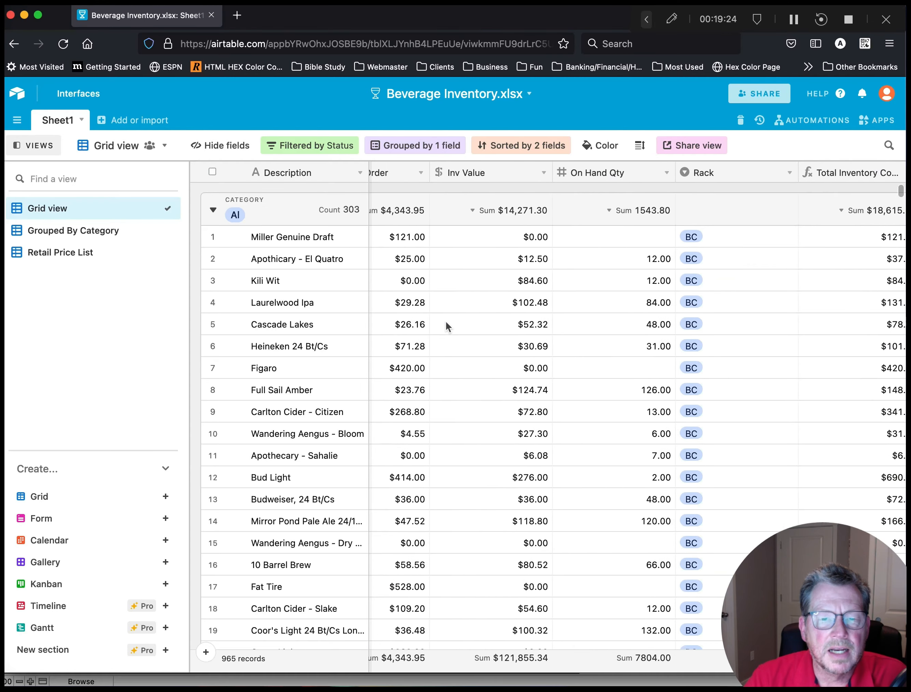
{"action": "scroll", "coordinate": [446, 323], "scroll_direction": "right", "scroll_amount": 3}
{"action": "scroll", "coordinate": [446, 323], "scroll_direction": "left", "scroll_amount": 10}
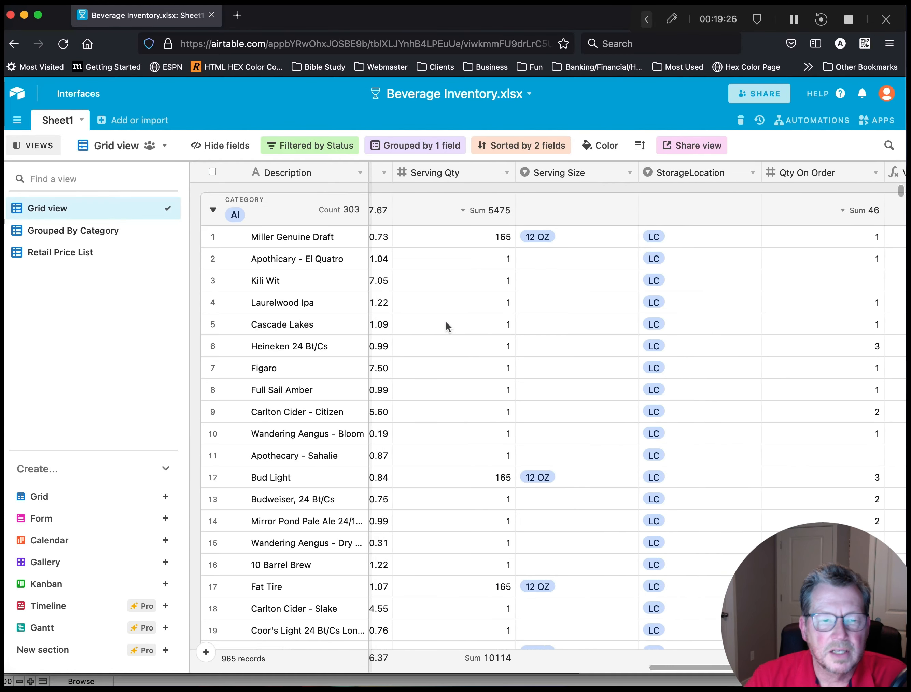
{"action": "scroll", "coordinate": [446, 323], "scroll_direction": "left", "scroll_amount": 15}
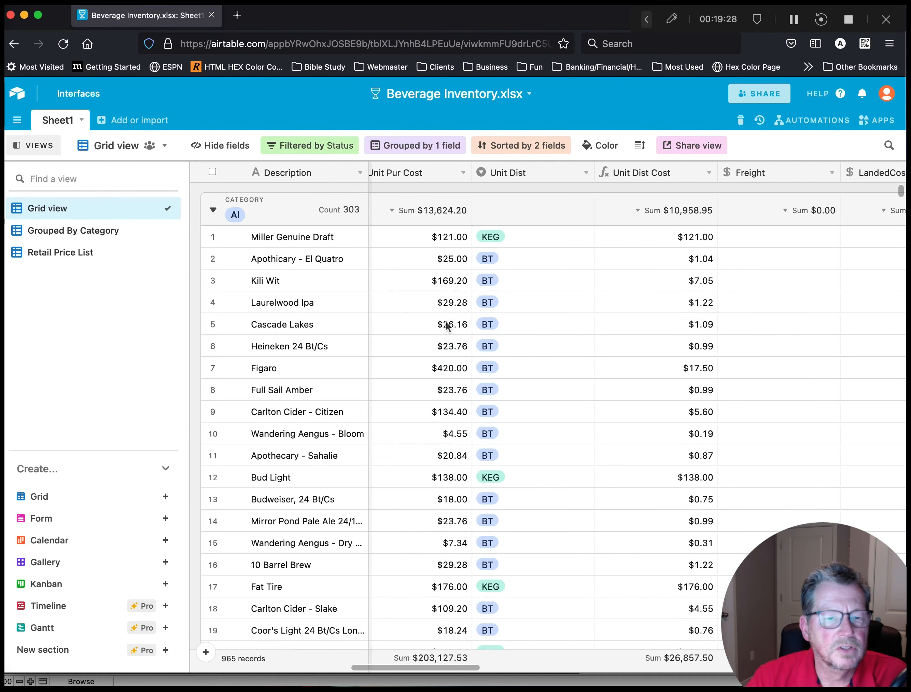
{"action": "scroll", "coordinate": [445, 325], "scroll_direction": "left", "scroll_amount": 10}
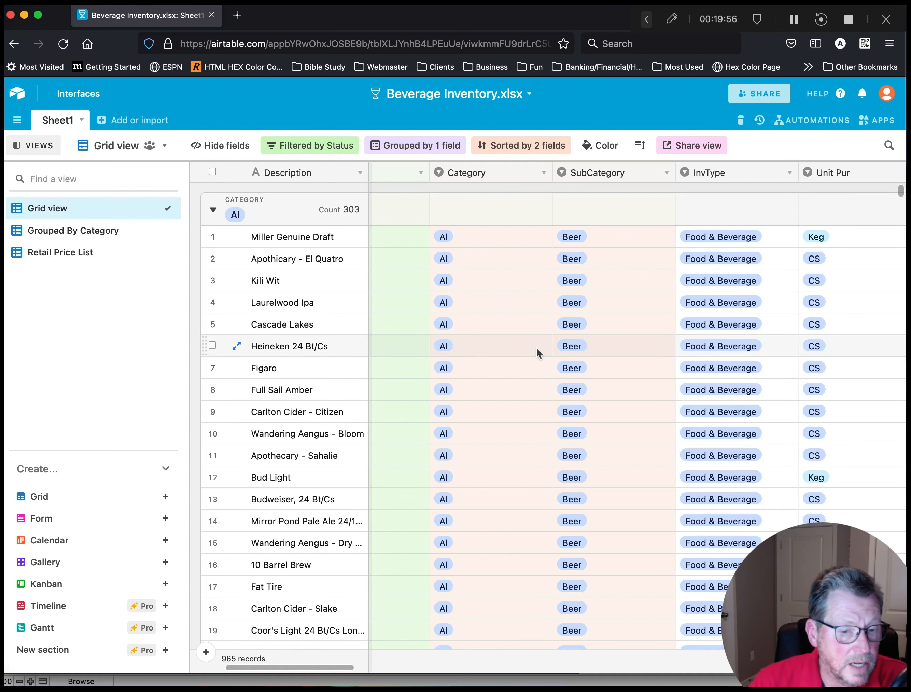
{"action": "scroll", "coordinate": [522, 358], "scroll_direction": "down", "scroll_amount": 1}
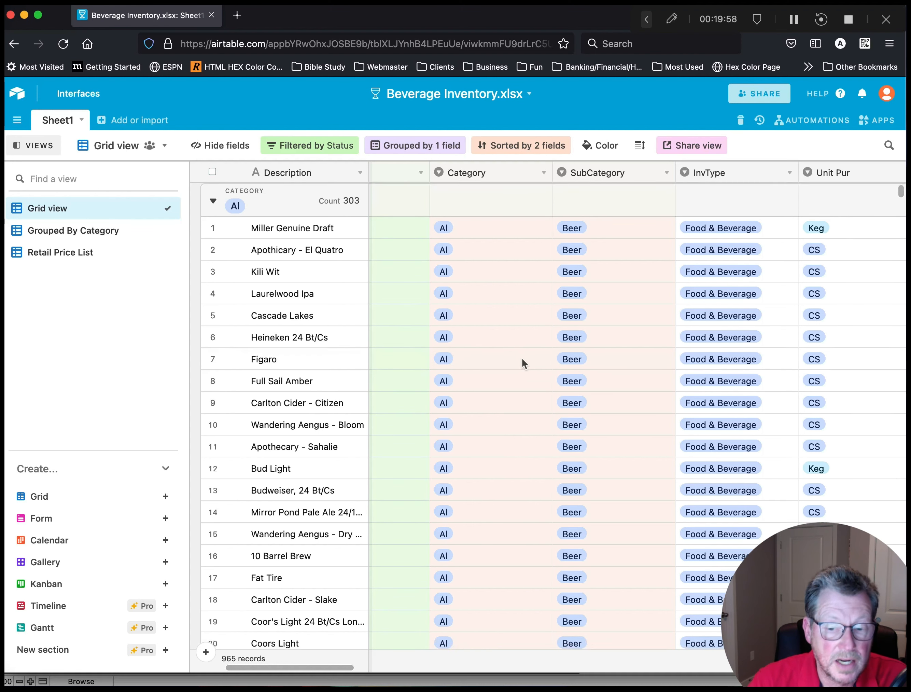
{"action": "scroll", "coordinate": [522, 358], "scroll_direction": "down", "scroll_amount": 3}
{"action": "scroll", "coordinate": [522, 358], "scroll_direction": "left", "scroll_amount": 2}
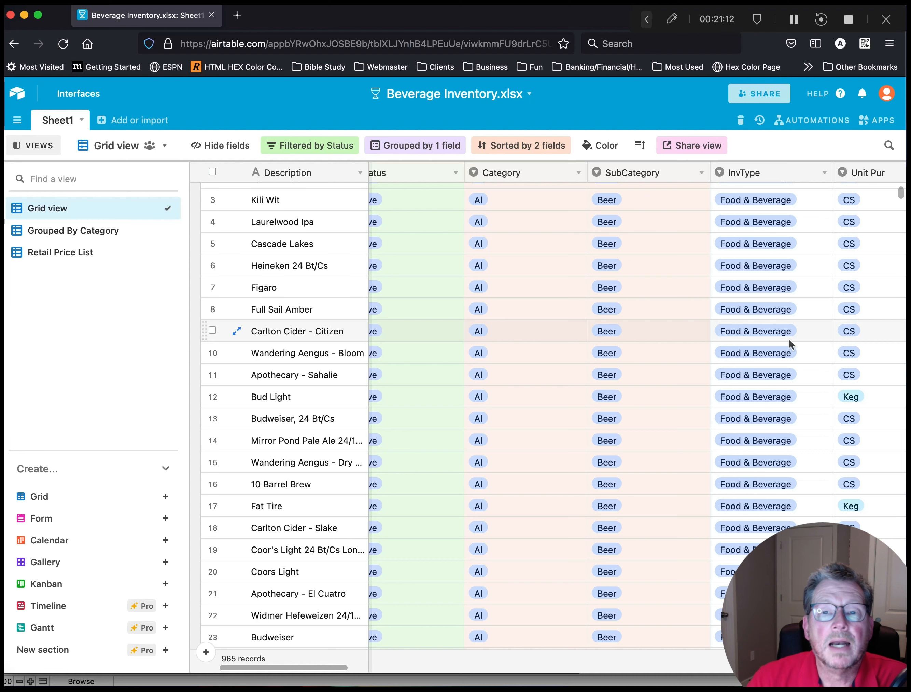
{"action": "scroll", "coordinate": [789, 338], "scroll_direction": "left", "scroll_amount": 4}
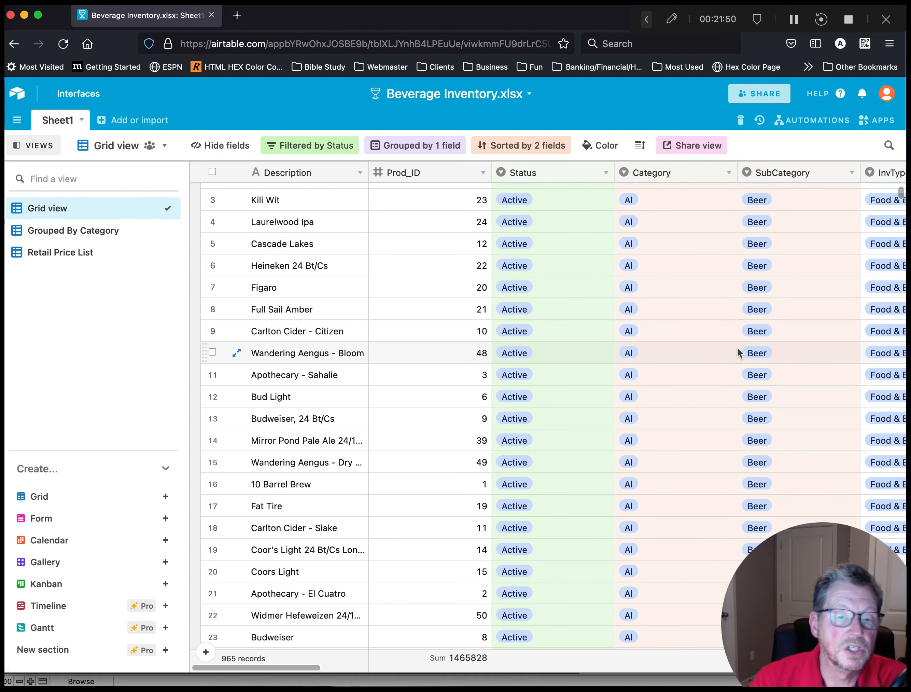
Switch to the FileMaker Master Inventory, go to the Betz Clos De Betz 2013 item and inspect its supplier choices without changing the supplier
{"action": "scroll", "coordinate": [756, 352], "scroll_direction": "down", "scroll_amount": 3}
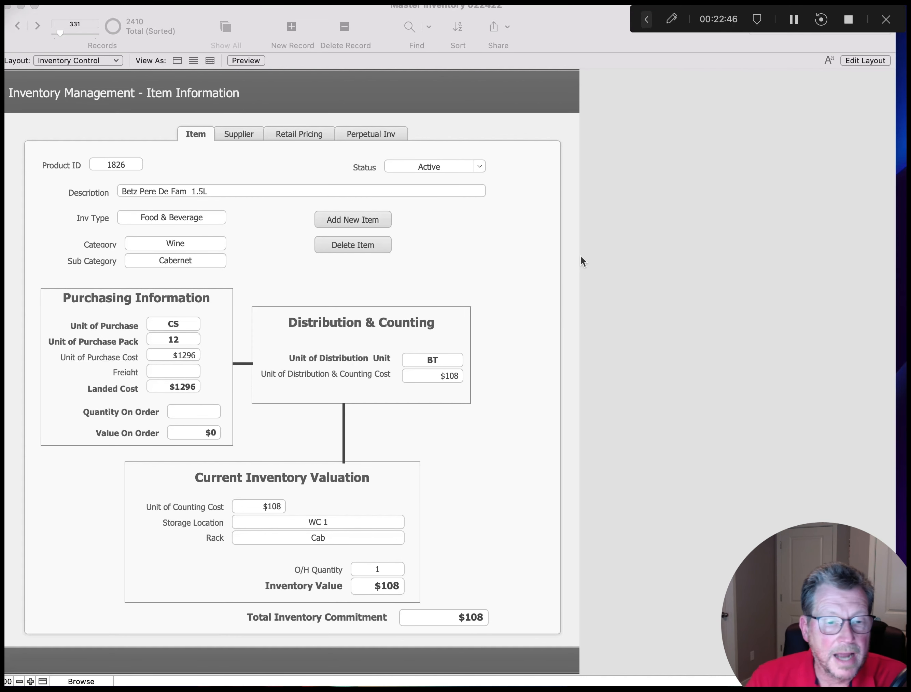
{"action": "key", "text": "ctrl+Up"}
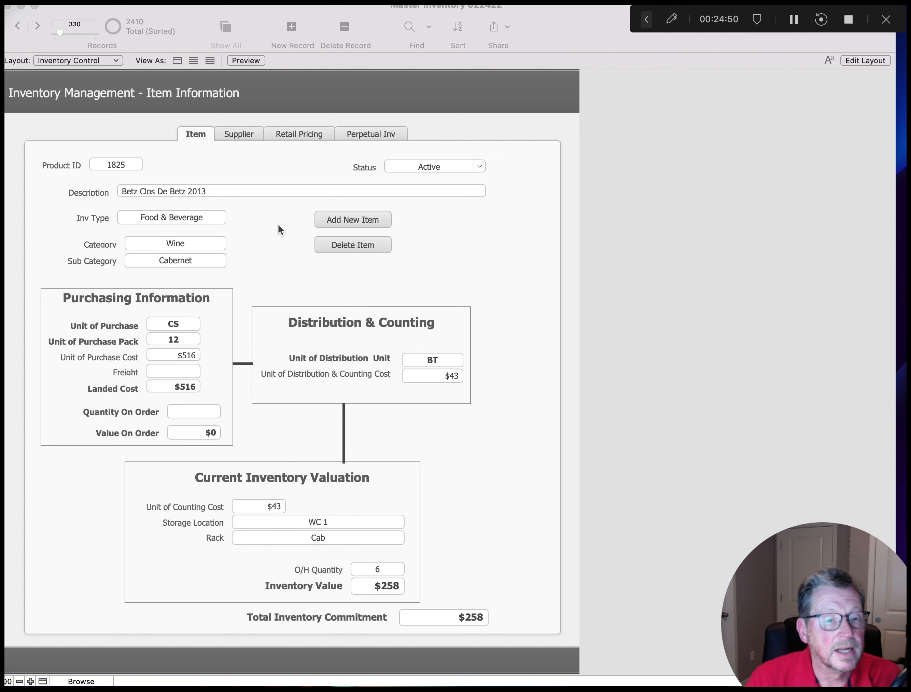
{"action": "left_click", "coordinate": [237, 134]}
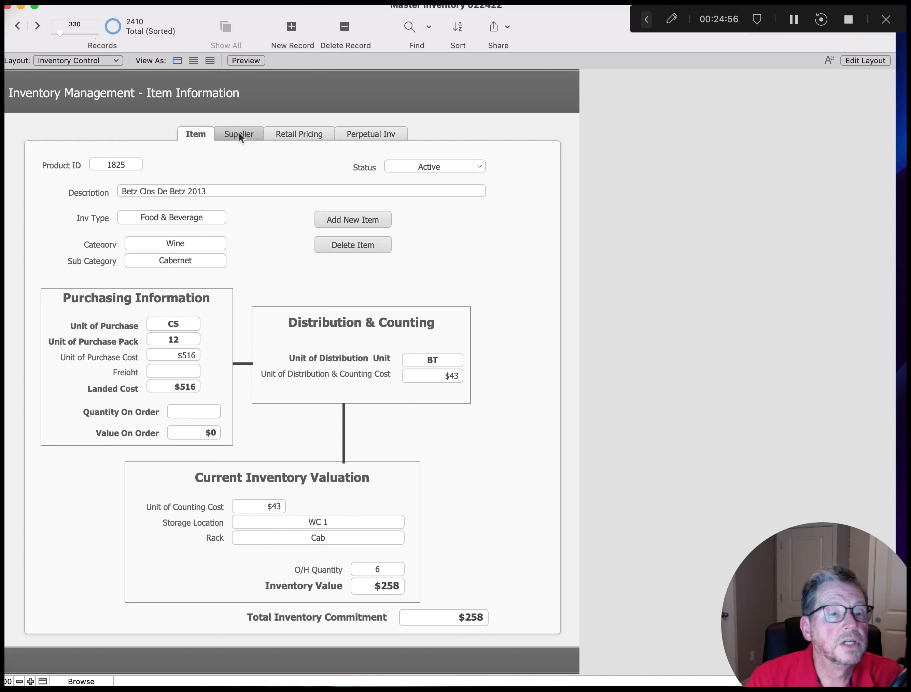
{"action": "left_click", "coordinate": [239, 134]}
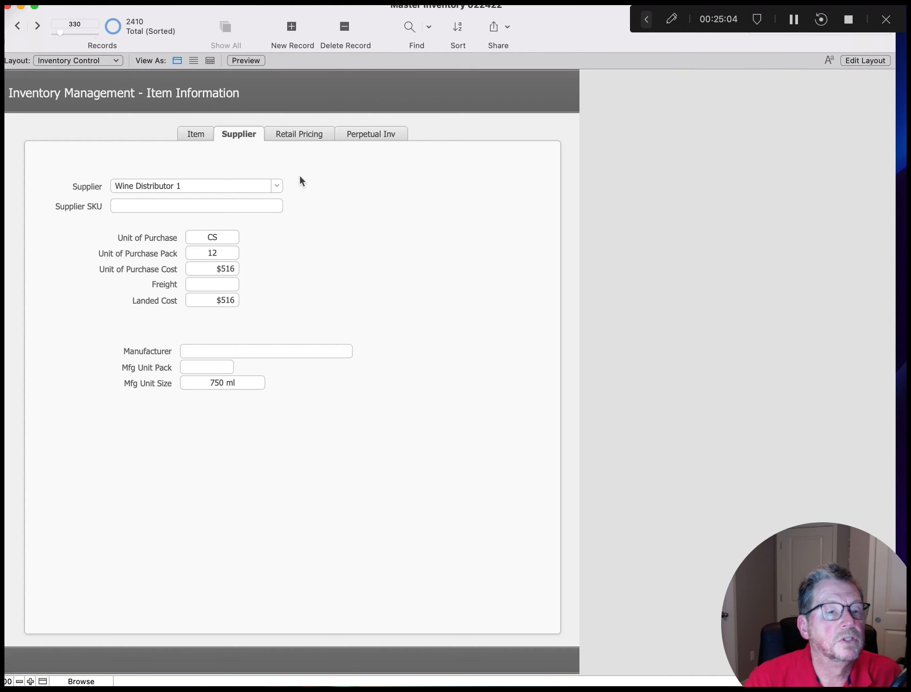
{"action": "left_click", "coordinate": [276, 185]}
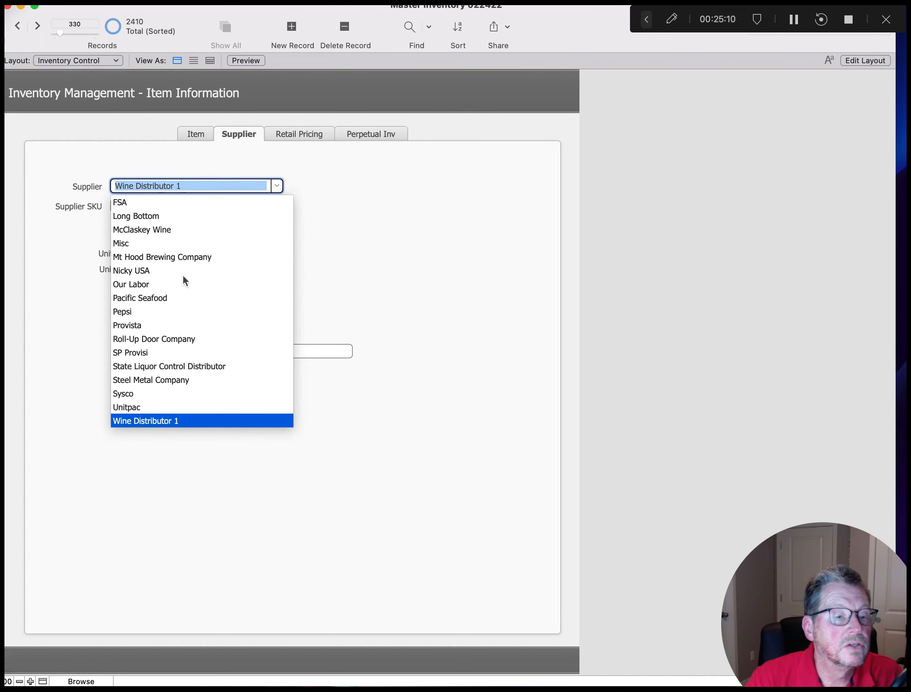
{"action": "left_click", "coordinate": [392, 274]}
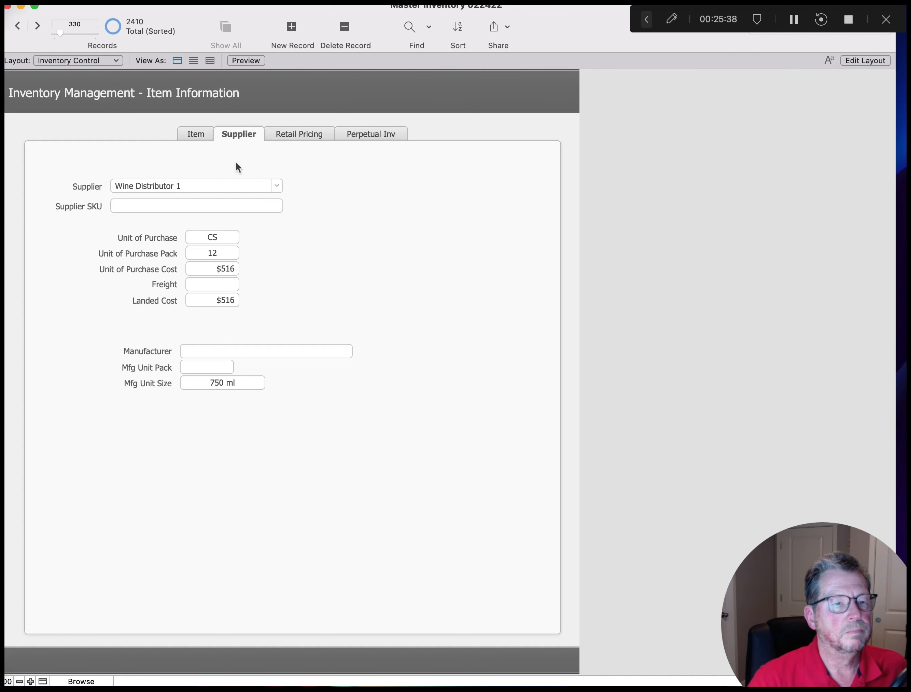
Review the Betz Clos De Betz 2013 item's general, supplier and retail pricing details and its perpetual inventory by facility
{"action": "left_click", "coordinate": [199, 134]}
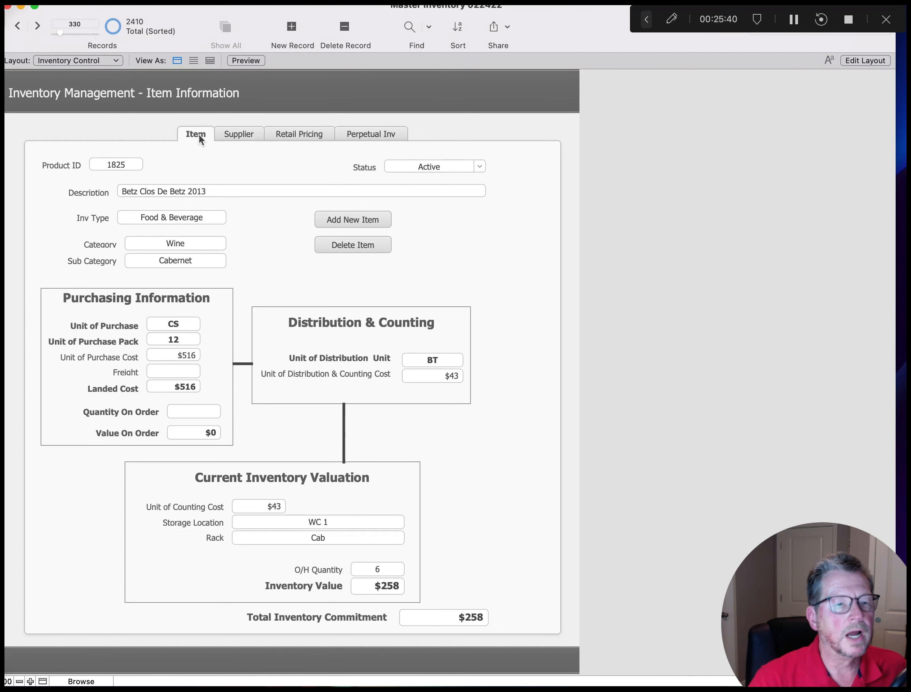
{"action": "left_click", "coordinate": [235, 134]}
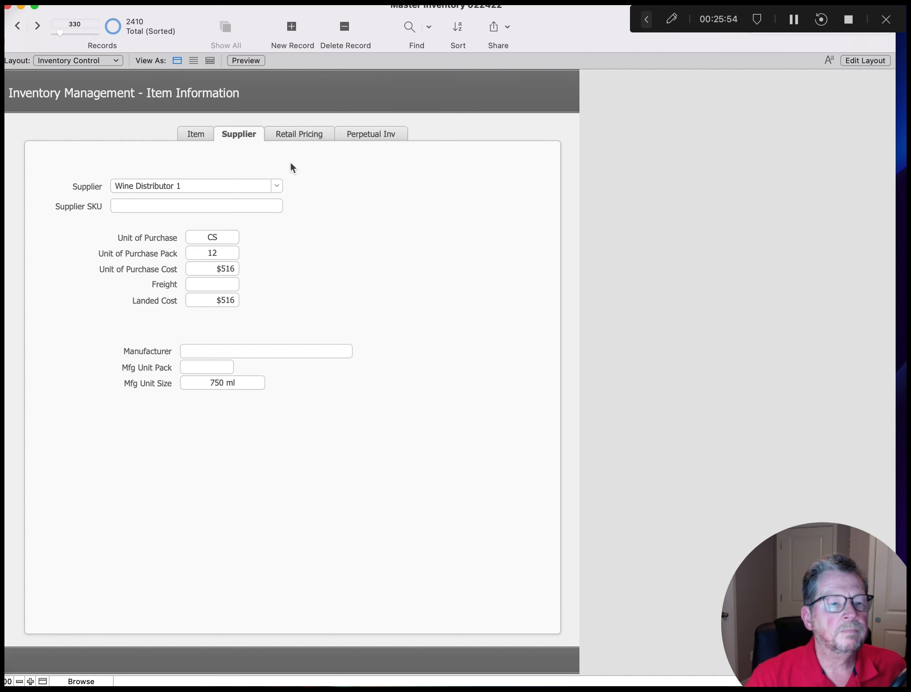
{"action": "left_click", "coordinate": [297, 135]}
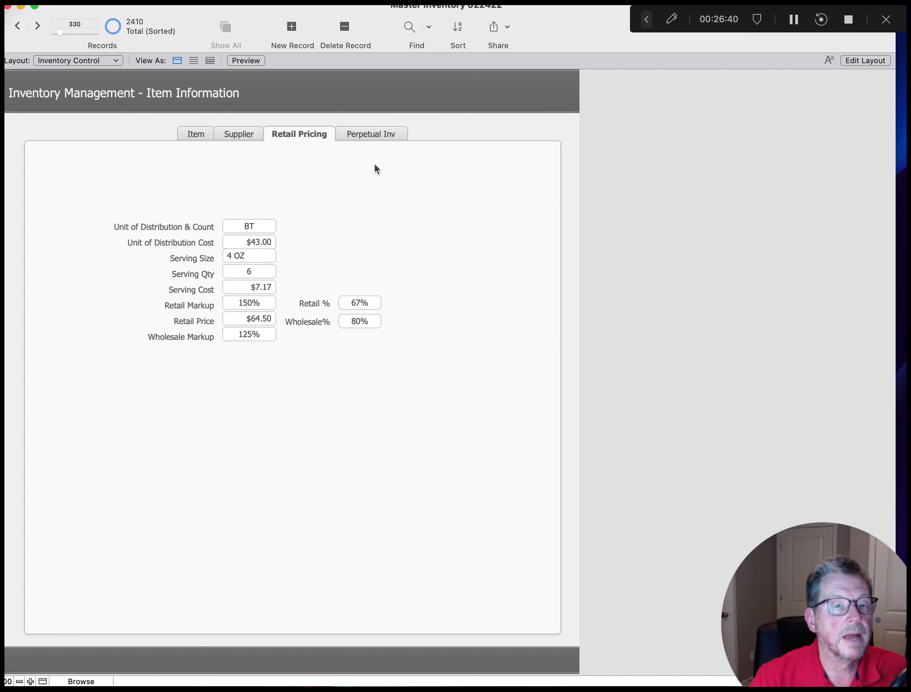
{"action": "left_click", "coordinate": [379, 133]}
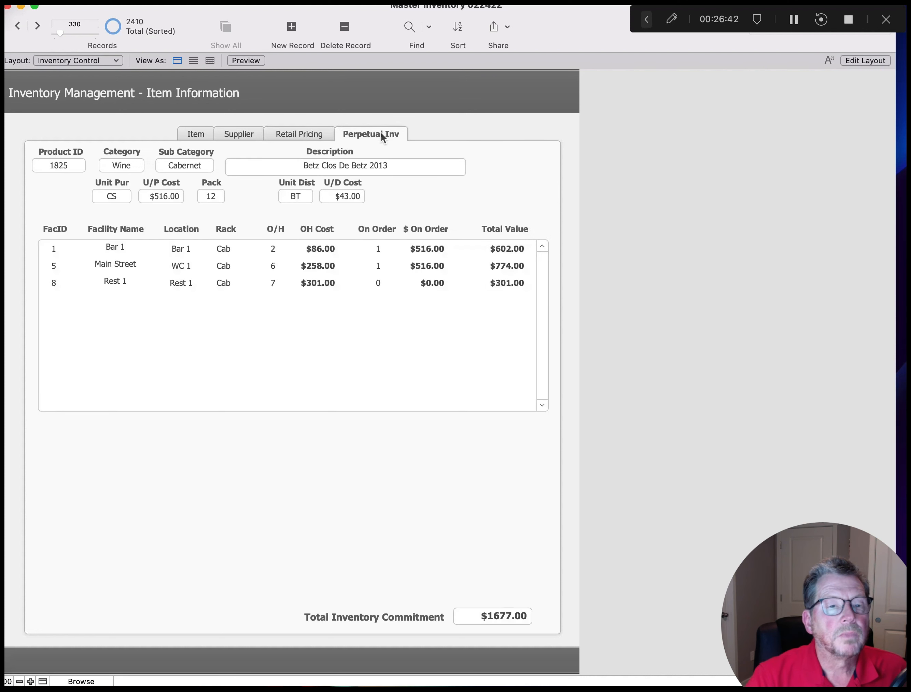
{"action": "left_click", "coordinate": [304, 135]}
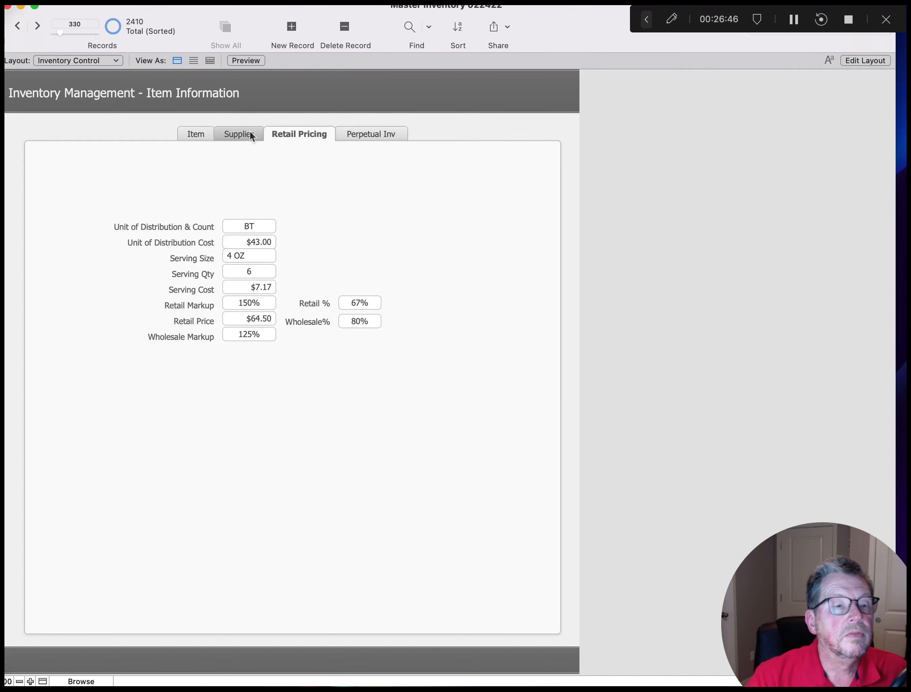
{"action": "left_click", "coordinate": [234, 133]}
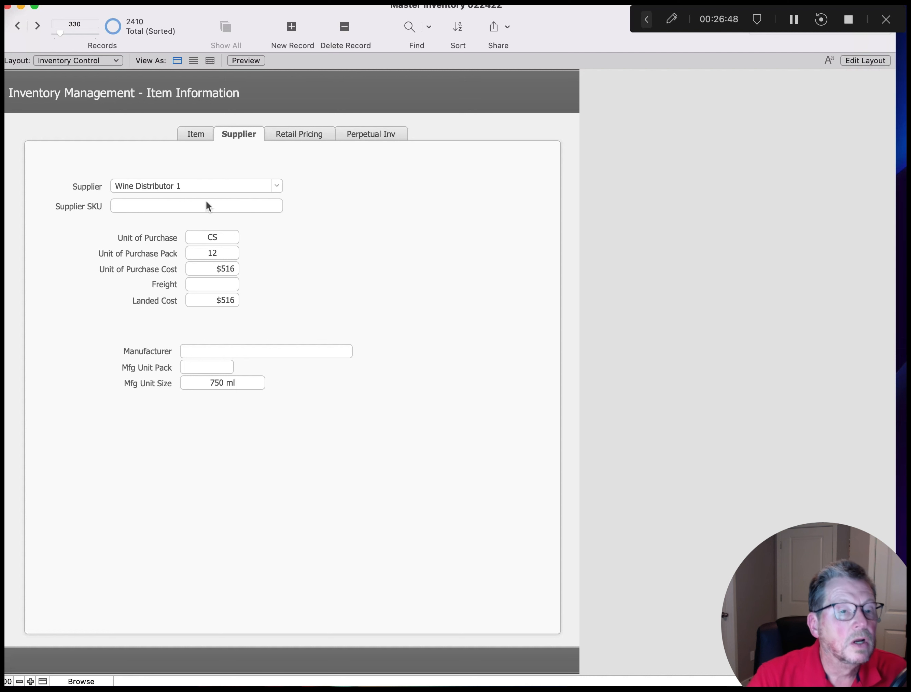
{"action": "left_click", "coordinate": [198, 134]}
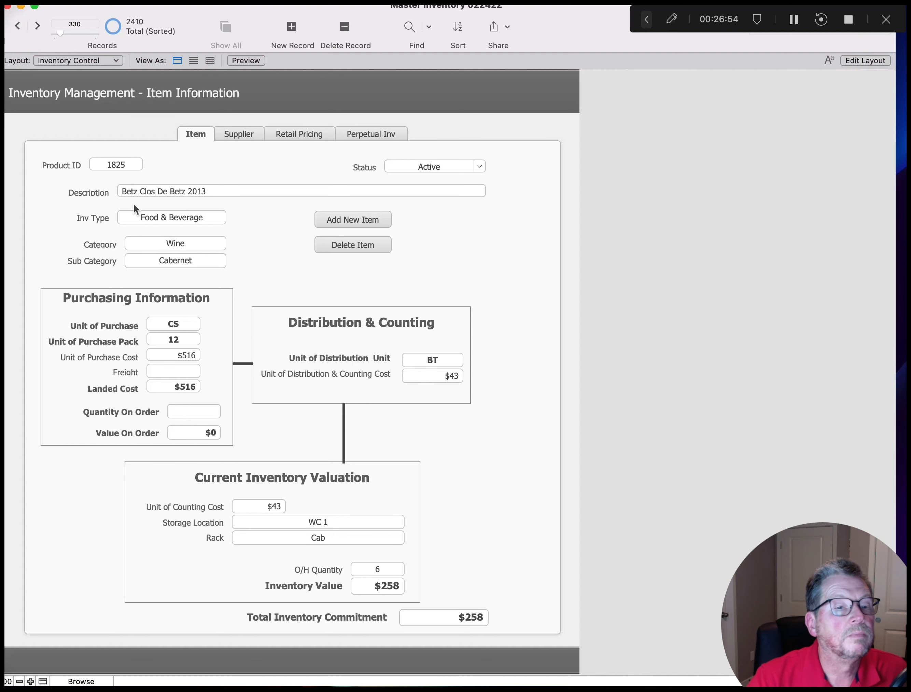
{"action": "left_click", "coordinate": [367, 134]}
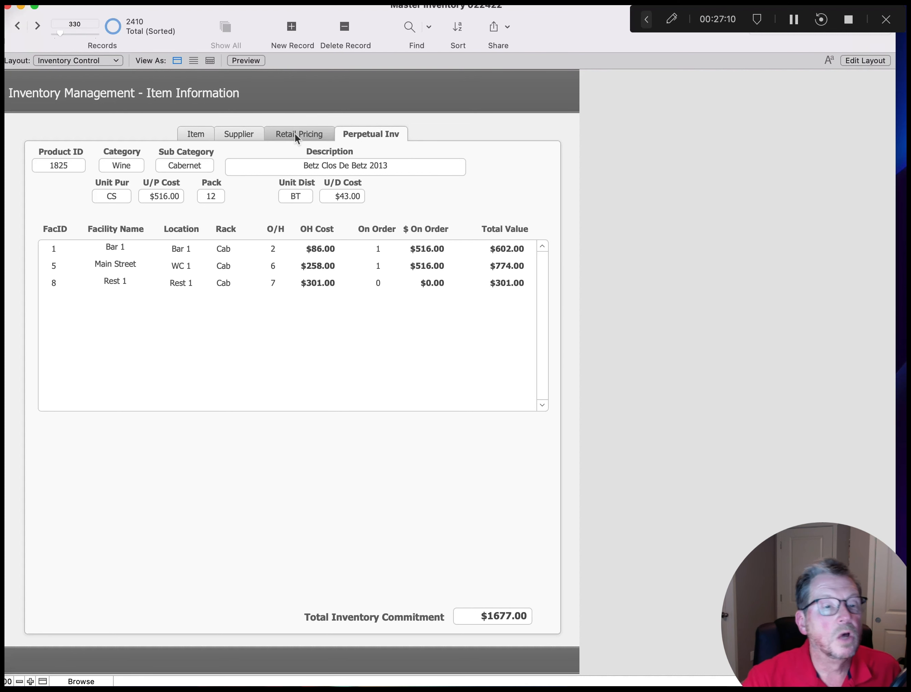
Set the Betz Clos De Betz 2013 item's Quantity On Order to 3 and check its perpetual inventory by facility
{"action": "left_click", "coordinate": [195, 134]}
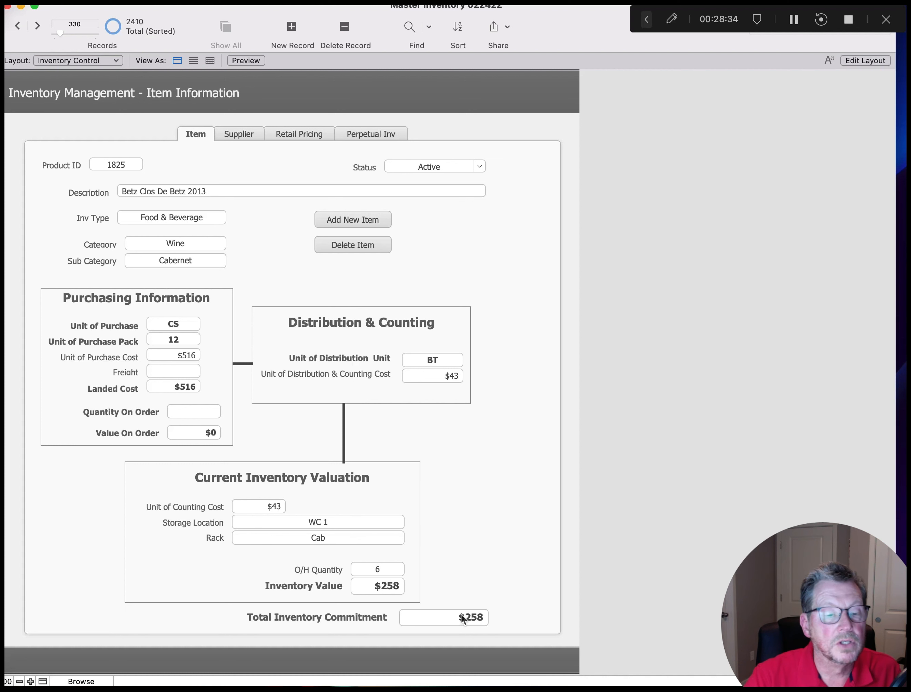
{"action": "left_click", "coordinate": [192, 410]}
{"action": "type", "text": "3"}
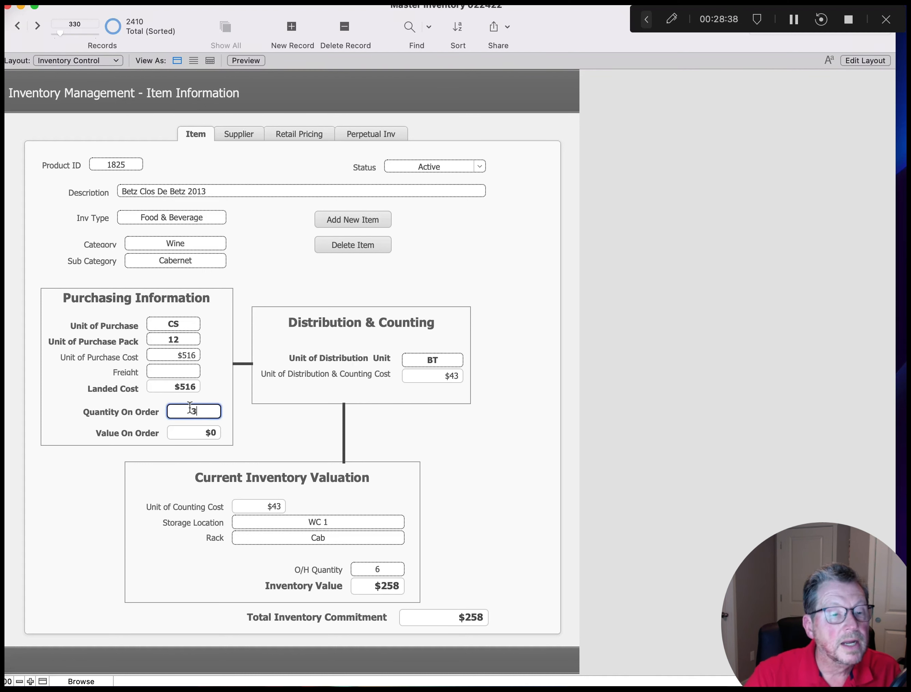
{"action": "key", "text": "Tab"}
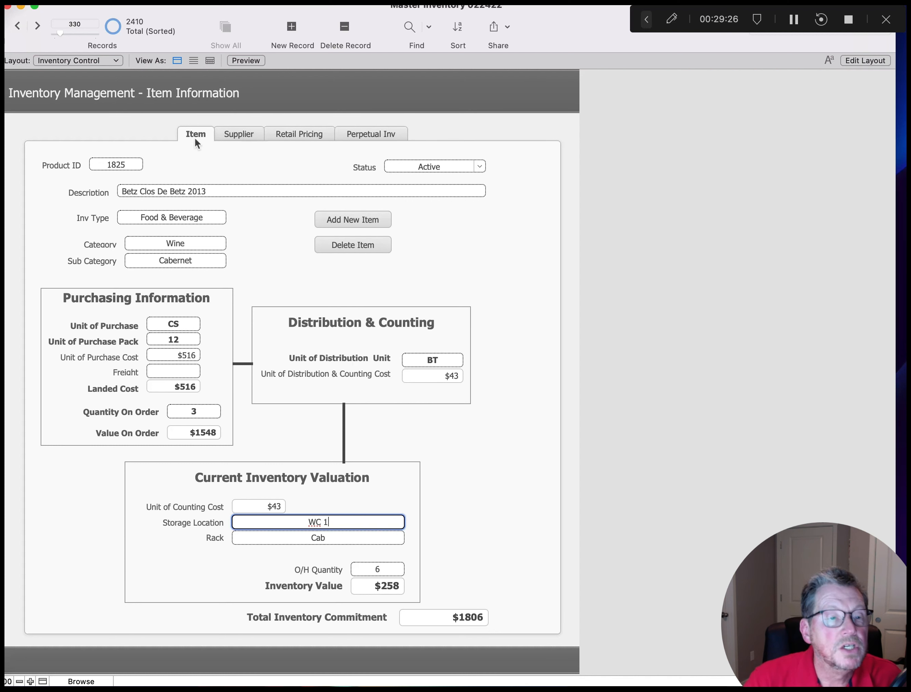
{"action": "left_click", "coordinate": [384, 133]}
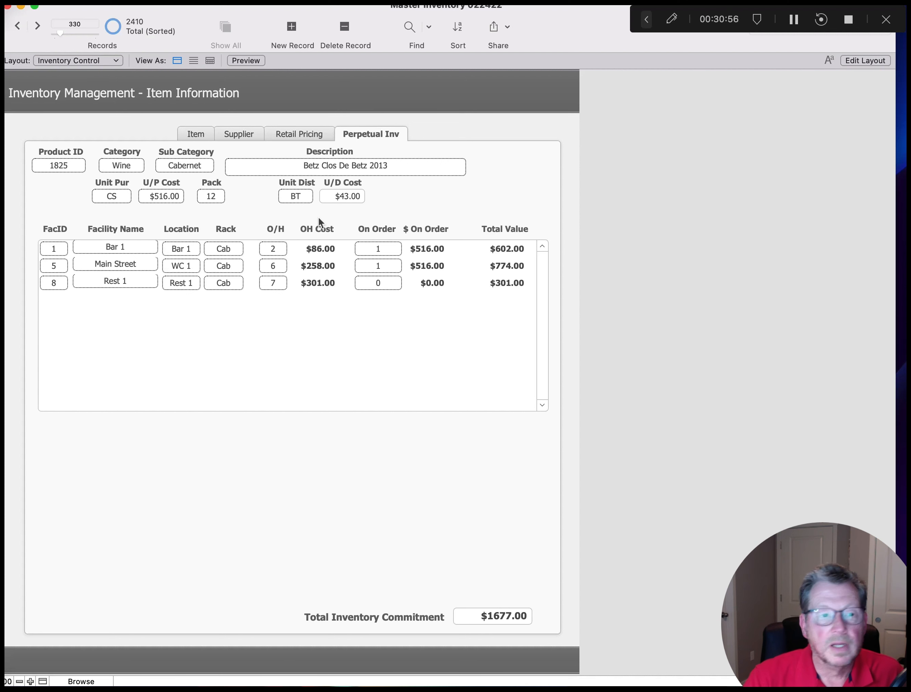
Open the Suppliers layout and review the supplier records as a table and as a form
{"action": "left_click", "coordinate": [117, 60]}
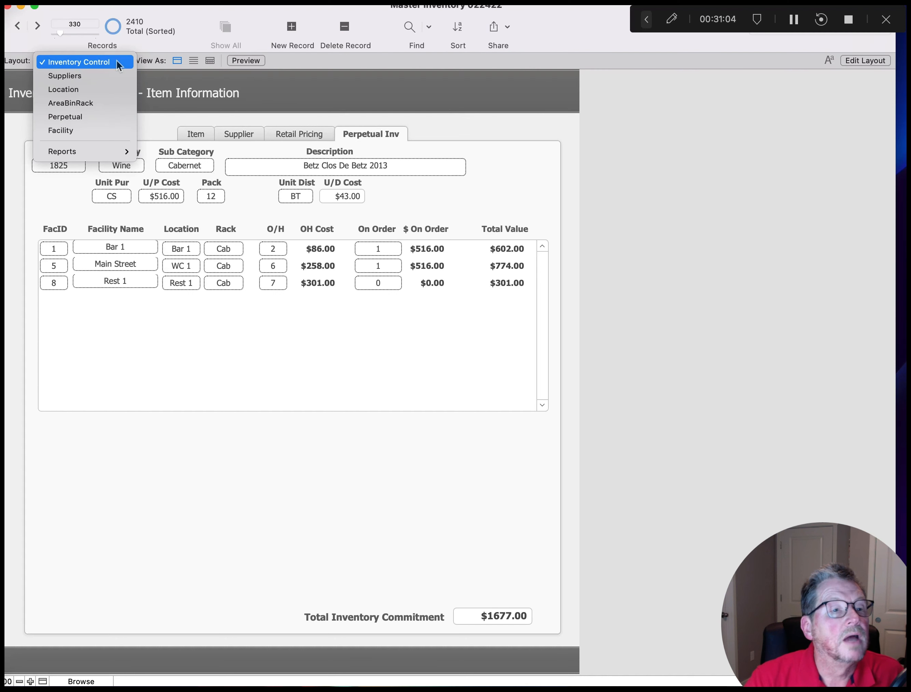
{"action": "left_click", "coordinate": [96, 78]}
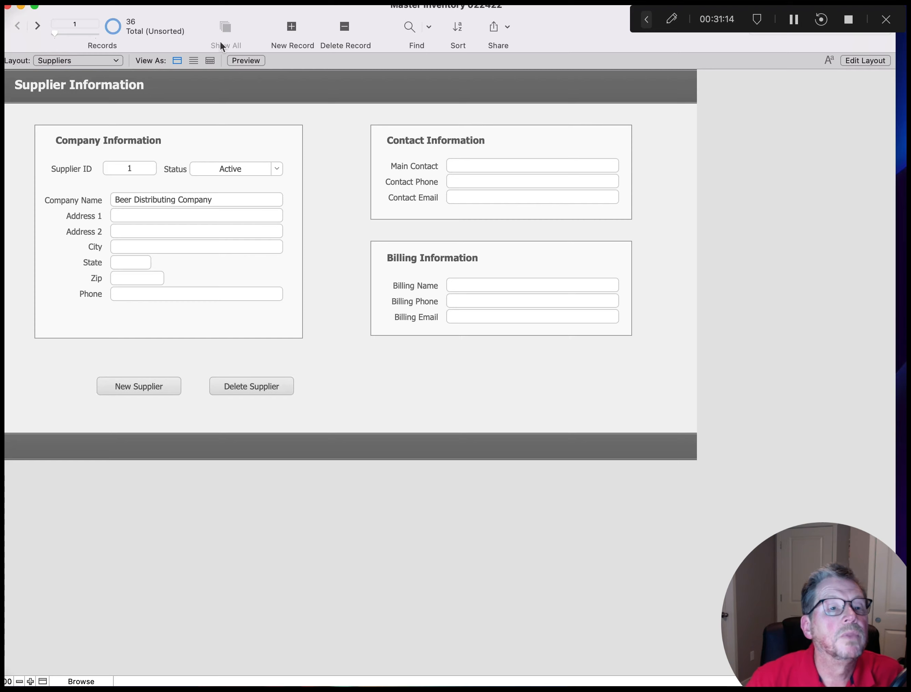
{"action": "left_click", "coordinate": [209, 60]}
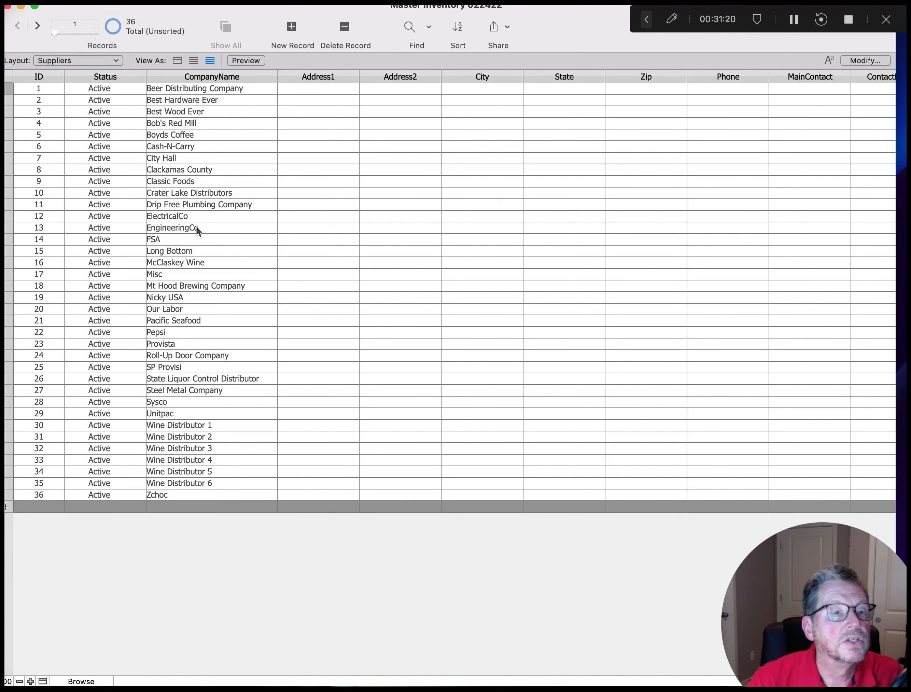
{"action": "left_click", "coordinate": [178, 60]}
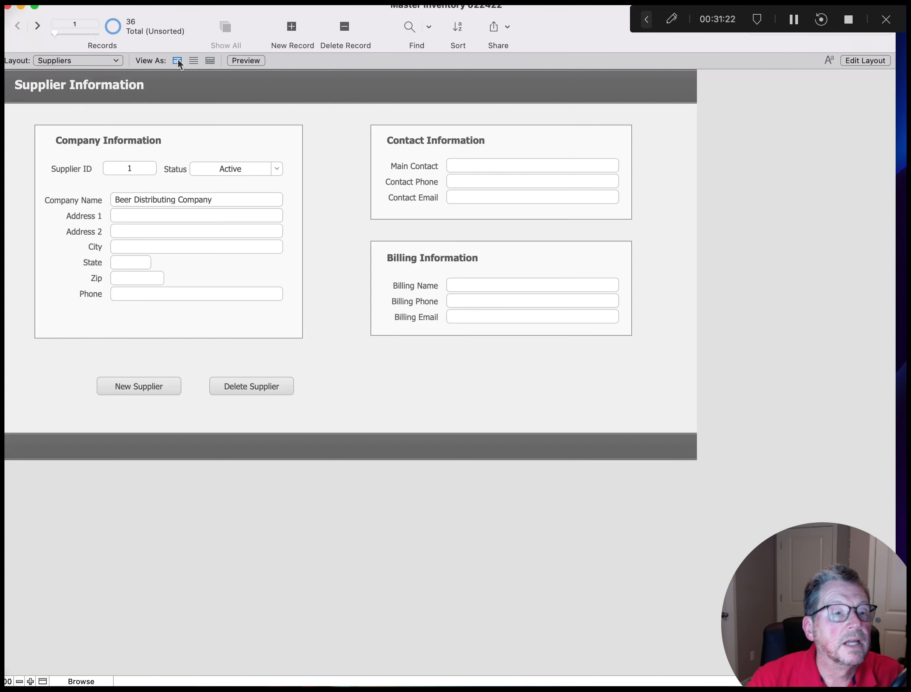
Return to the Inventory Control layout and review its records as a table, from Prod_ID across to the inventory value and Supplier columns
{"action": "left_click", "coordinate": [116, 60]}
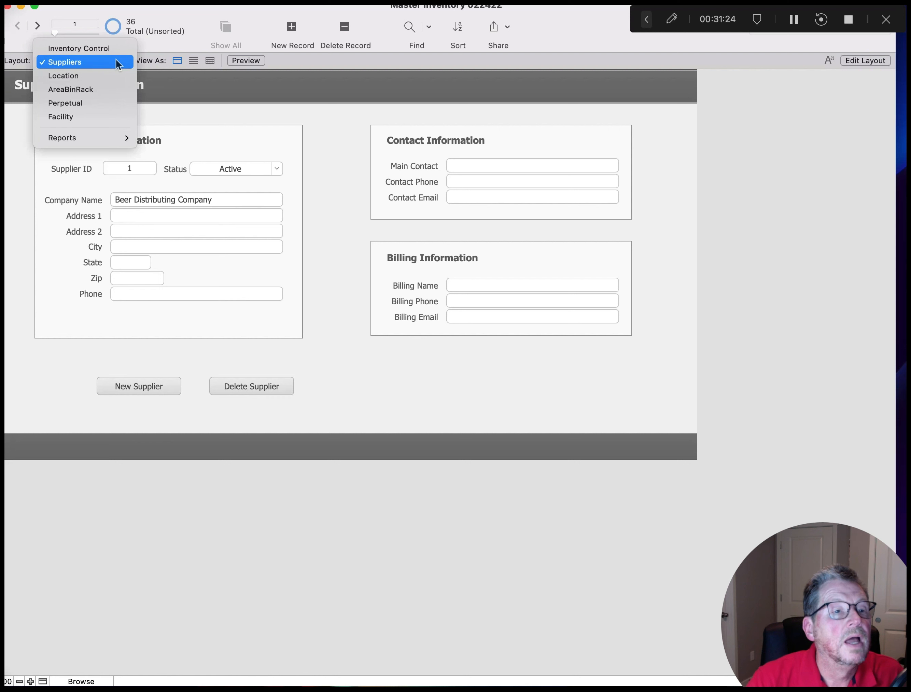
{"action": "left_click", "coordinate": [96, 47]}
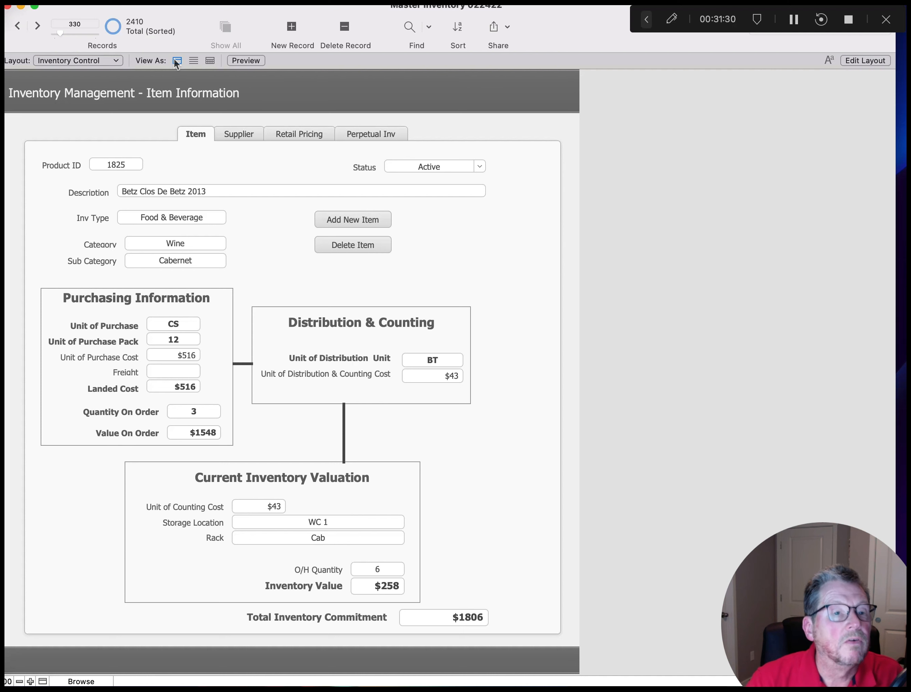
{"action": "left_click", "coordinate": [210, 60]}
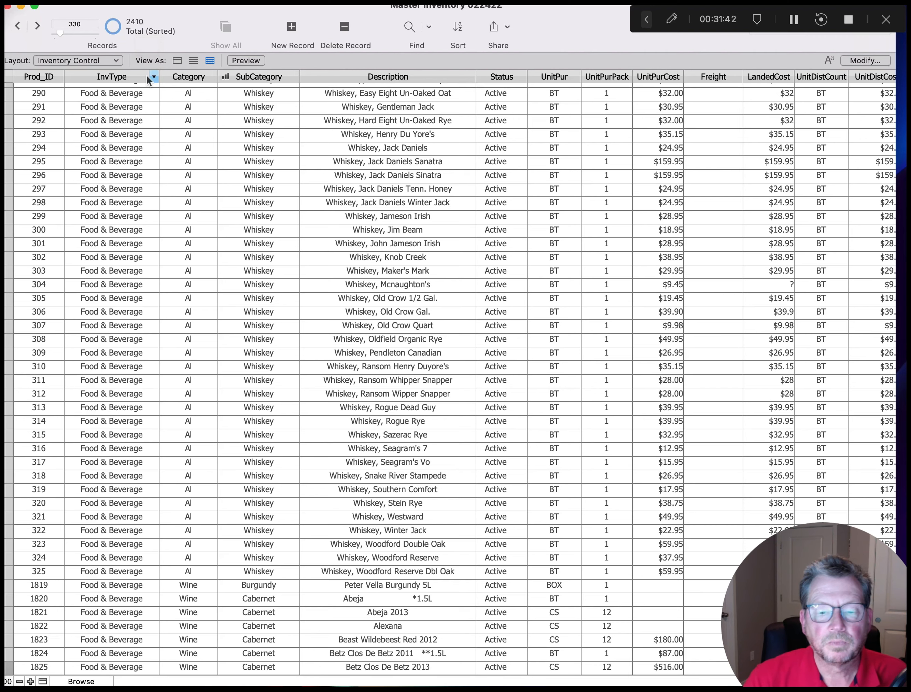
{"action": "scroll", "coordinate": [325, 204], "scroll_direction": "right", "scroll_amount": 10}
{"action": "scroll", "coordinate": [317, 206], "scroll_direction": "right", "scroll_amount": 10}
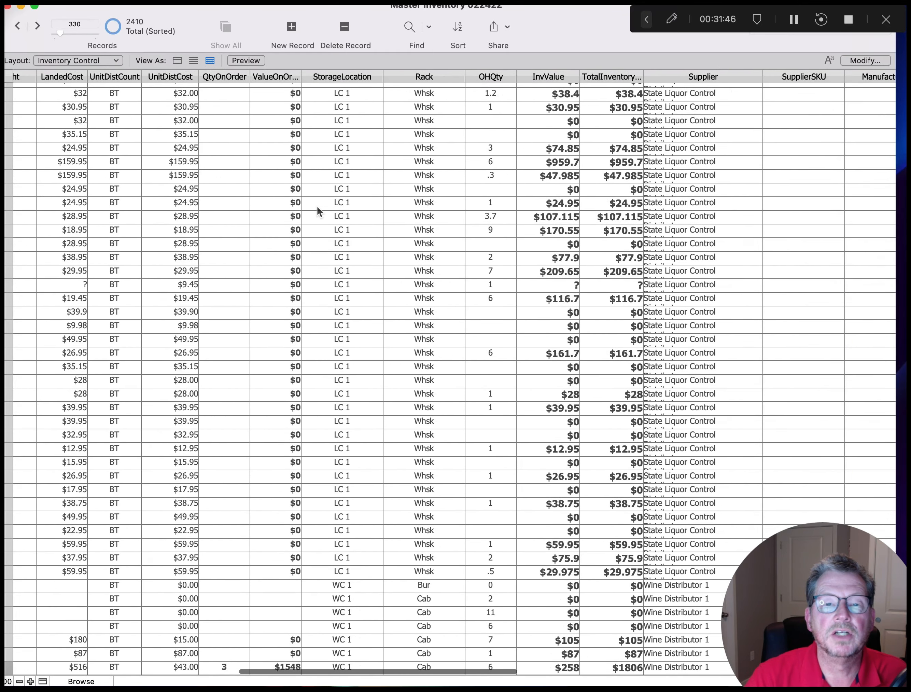
{"action": "scroll", "coordinate": [316, 205], "scroll_direction": "left", "scroll_amount": 20}
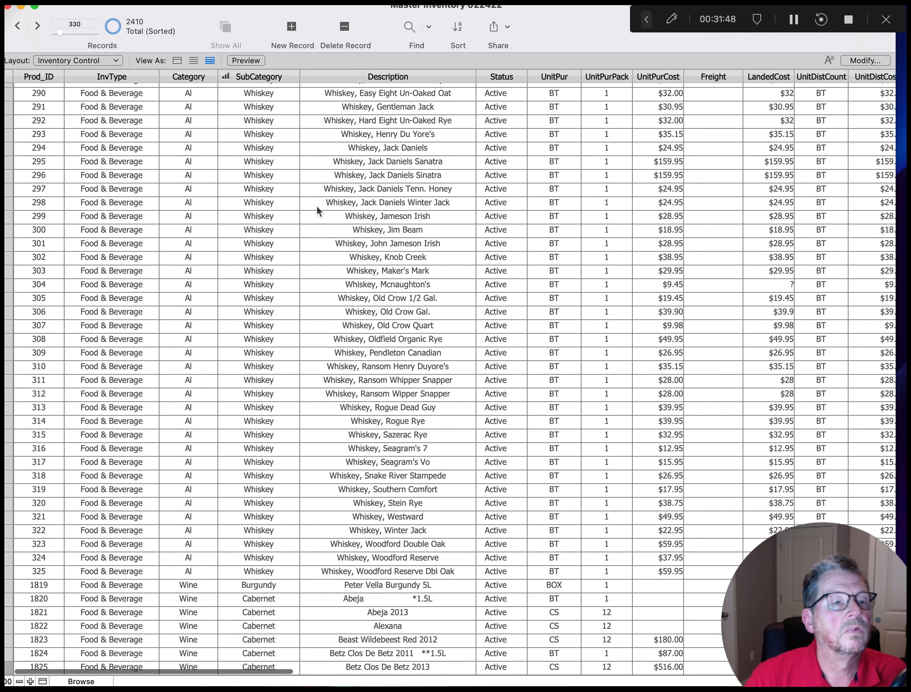
Open the Location layout and examine the storage locations as a table and as a form
{"action": "left_click", "coordinate": [117, 59]}
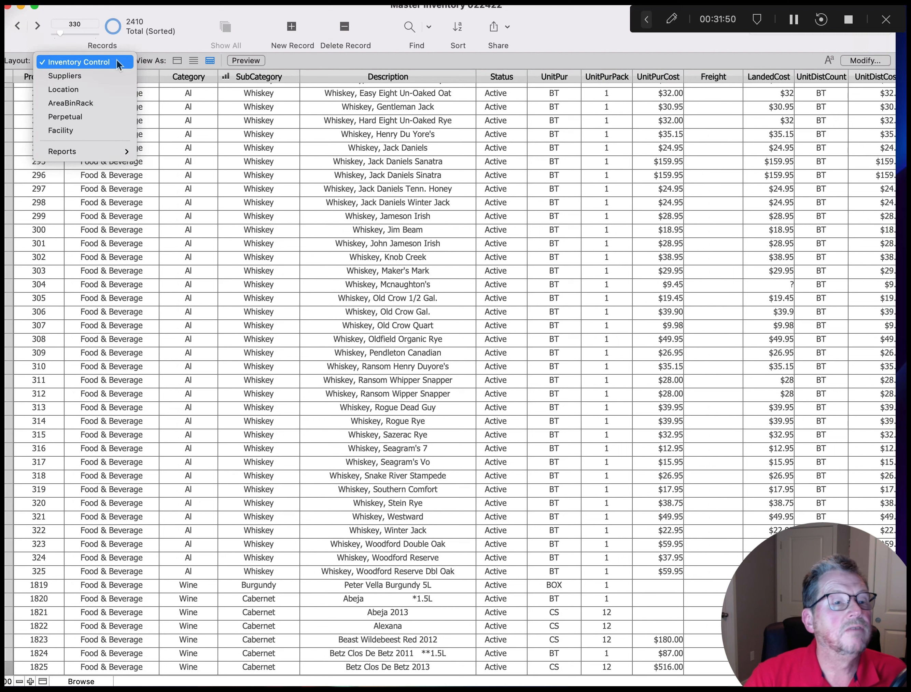
{"action": "left_click", "coordinate": [77, 88]}
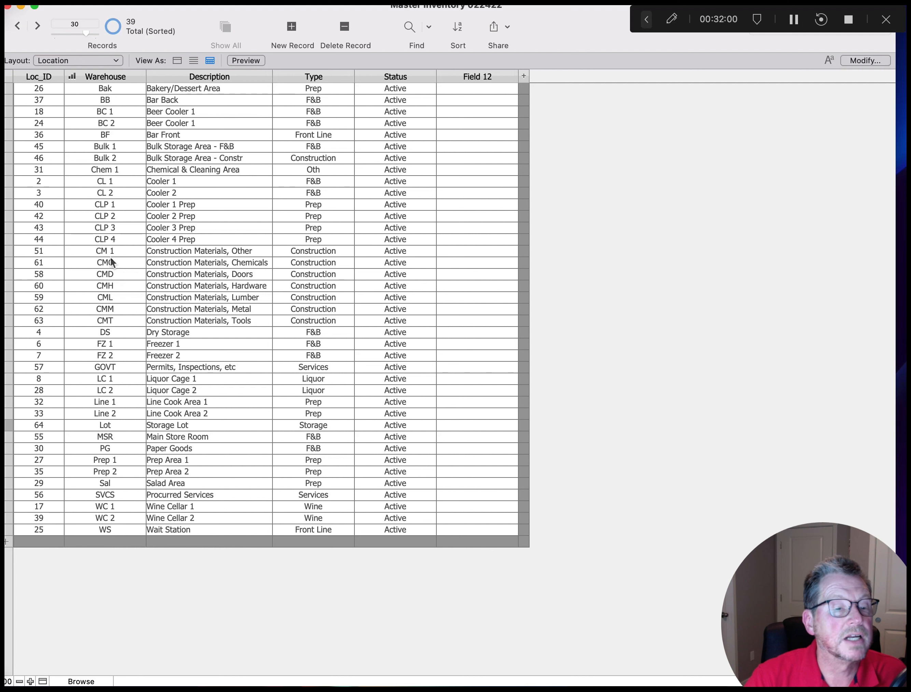
{"action": "left_click", "coordinate": [177, 61]}
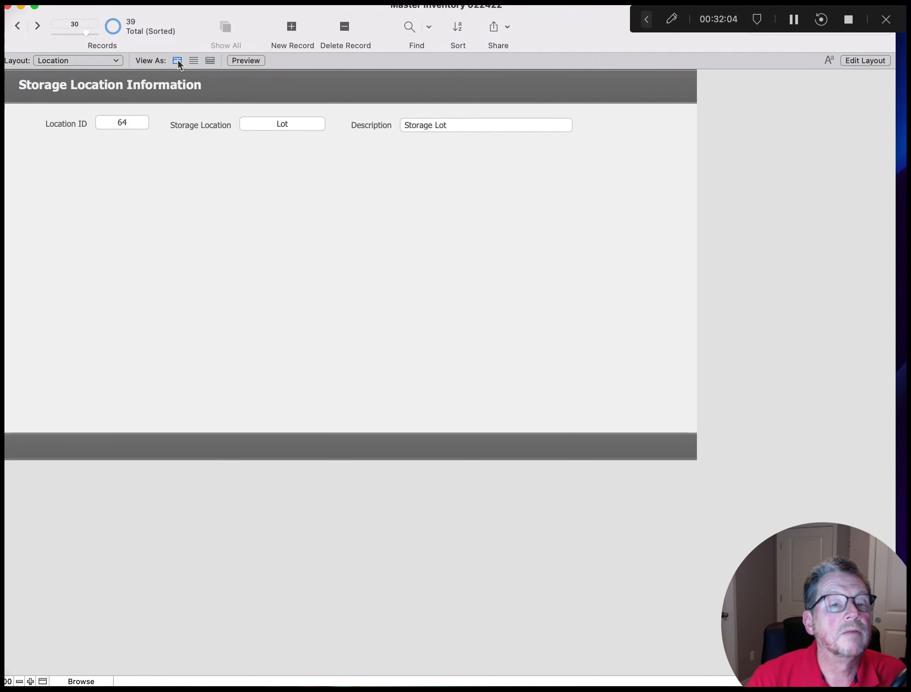
Open the AreaBinRack layout and examine the rack locations as a table and as a form
{"action": "left_click", "coordinate": [118, 59]}
{"action": "left_click", "coordinate": [116, 103]}
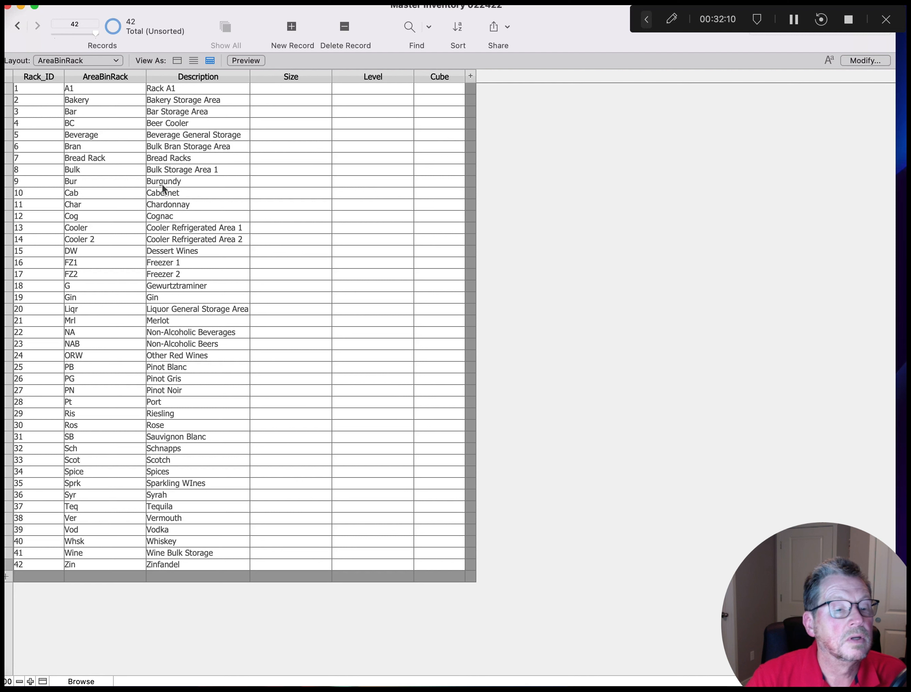
{"action": "left_click", "coordinate": [178, 60]}
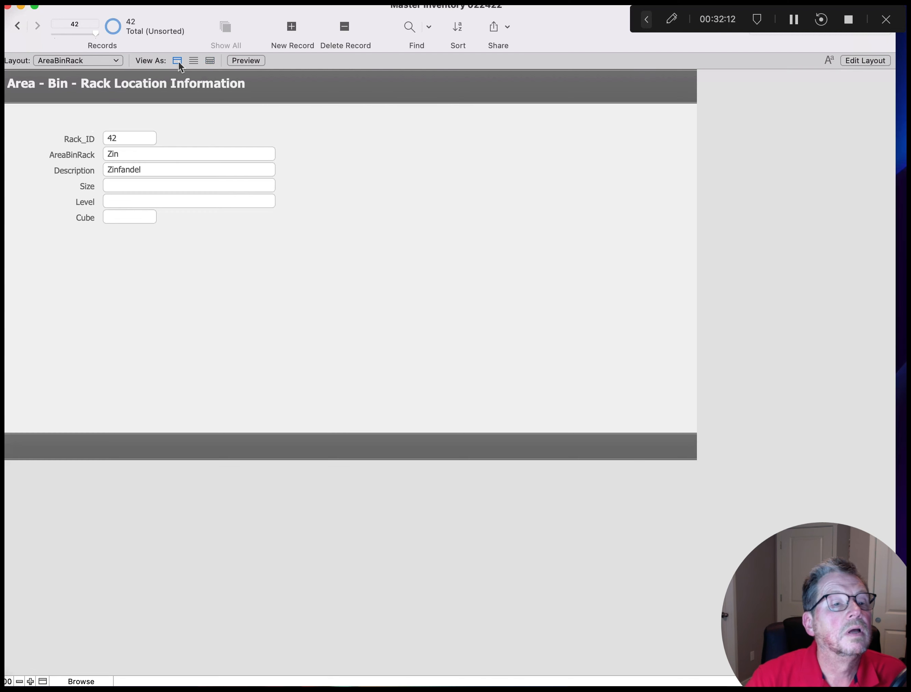
Show the Perpetual layout as a table, sort its records ascending by Inventory::Description and look through the sorted items
{"action": "left_click", "coordinate": [116, 60]}
{"action": "left_click", "coordinate": [91, 78]}
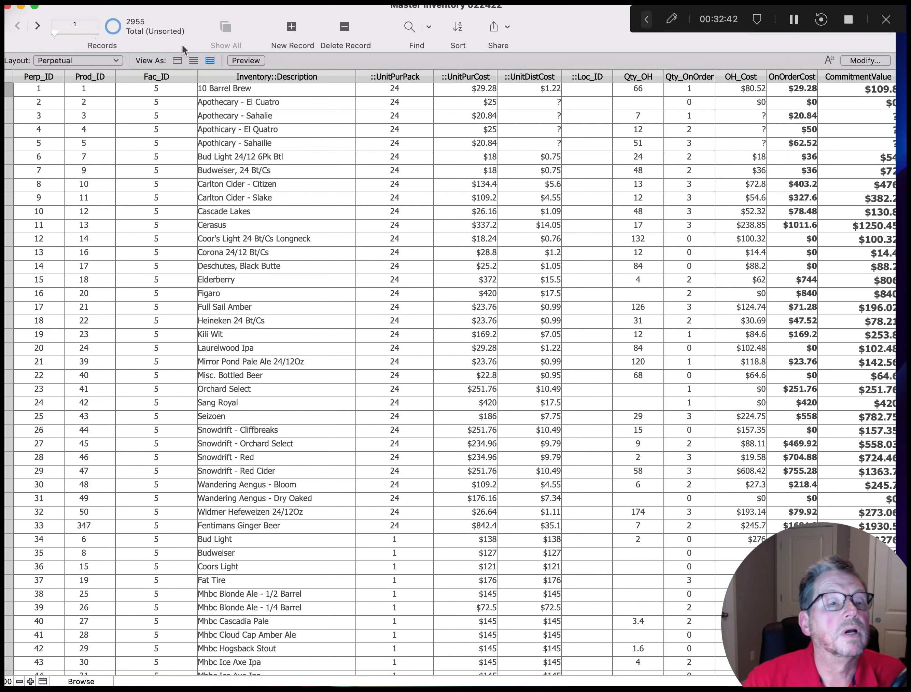
{"action": "left_click", "coordinate": [210, 60]}
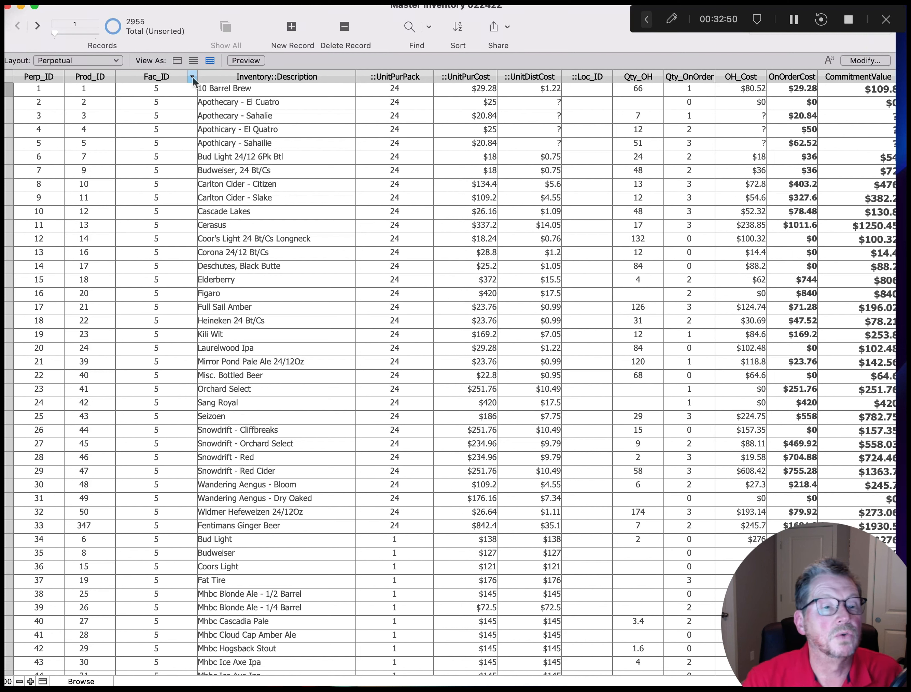
{"action": "left_click", "coordinate": [351, 79]}
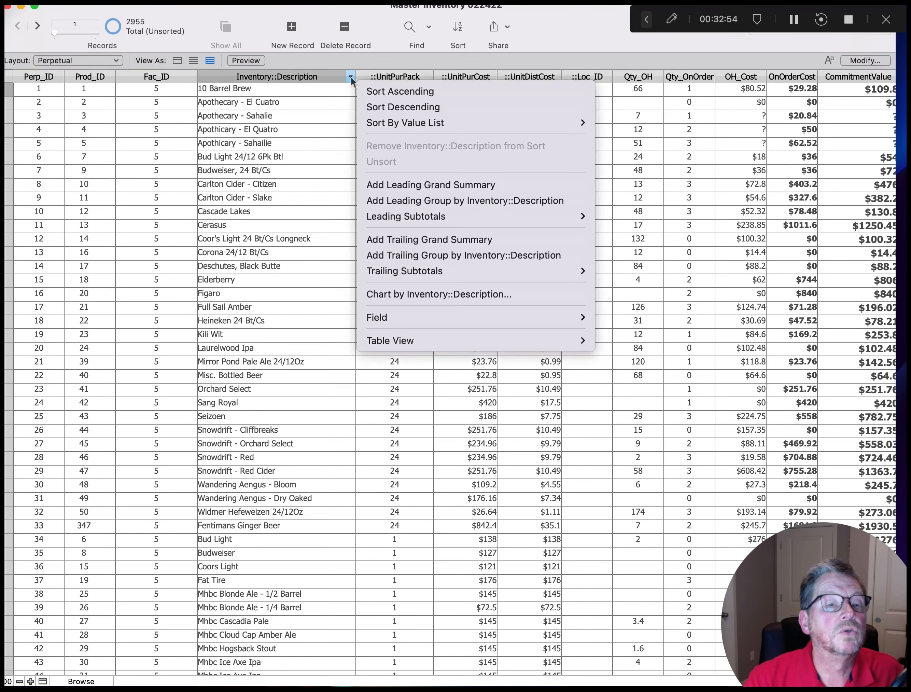
{"action": "left_click", "coordinate": [393, 92]}
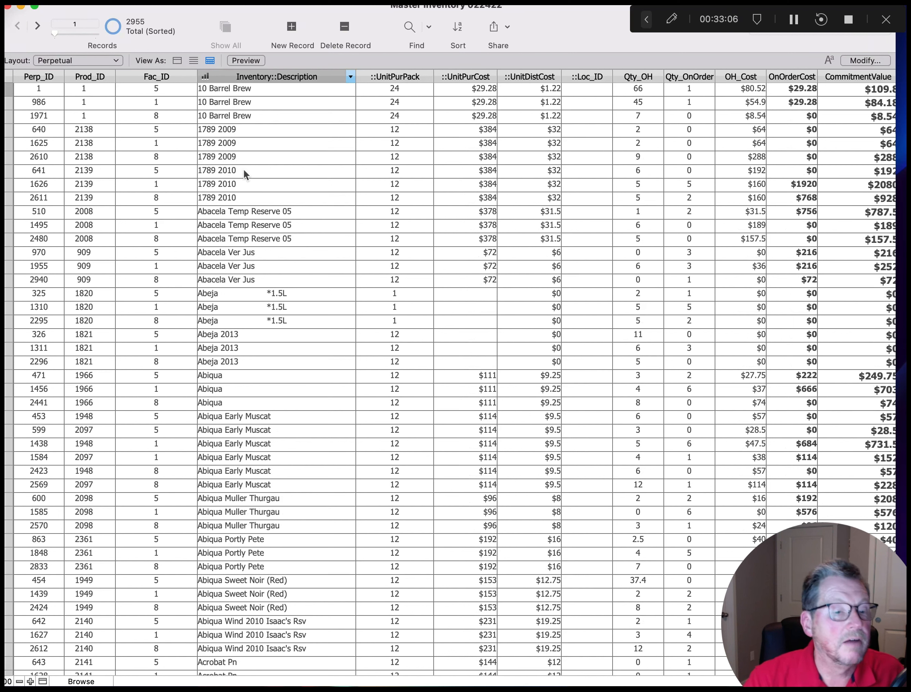
{"action": "scroll", "coordinate": [247, 189], "scroll_direction": "down", "scroll_amount": 8}
{"action": "scroll", "coordinate": [248, 202], "scroll_direction": "down", "scroll_amount": 14}
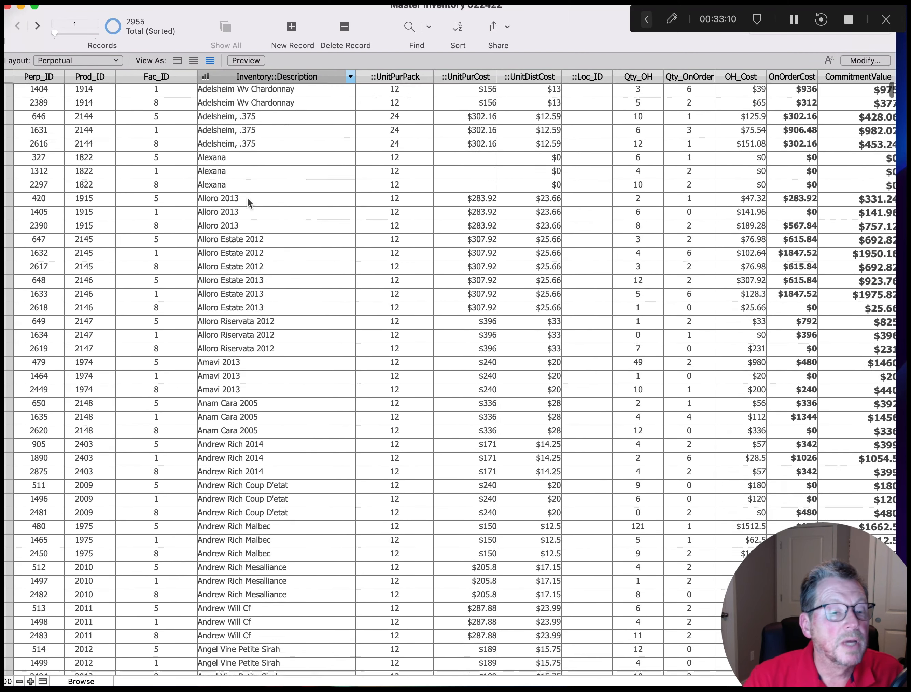
{"action": "scroll", "coordinate": [247, 198], "scroll_direction": "down", "scroll_amount": 5}
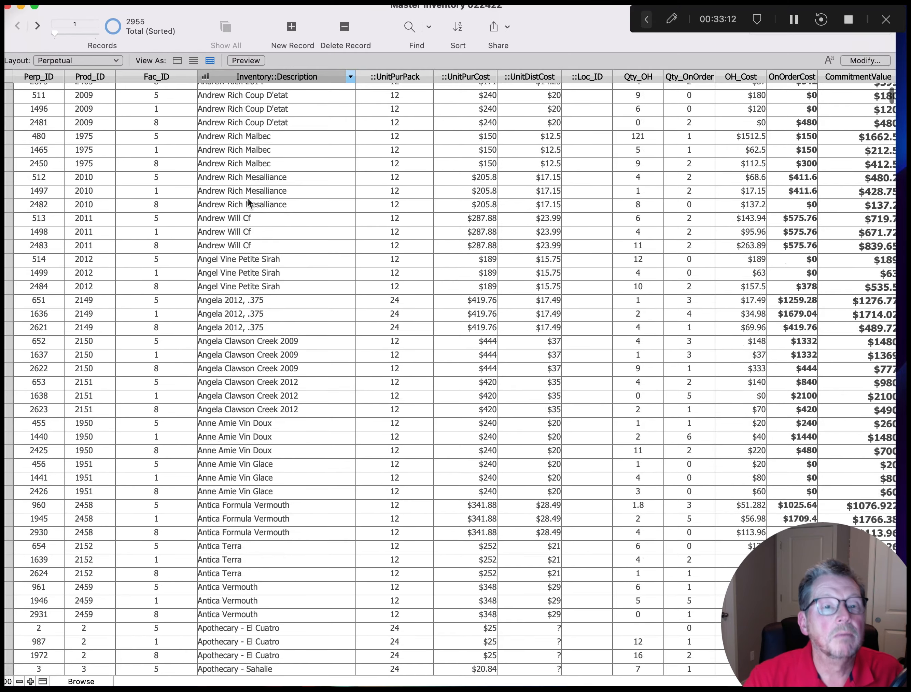
{"action": "scroll", "coordinate": [249, 203], "scroll_direction": "up", "scroll_amount": 1}
{"action": "scroll", "coordinate": [248, 202], "scroll_direction": "up", "scroll_amount": 18}
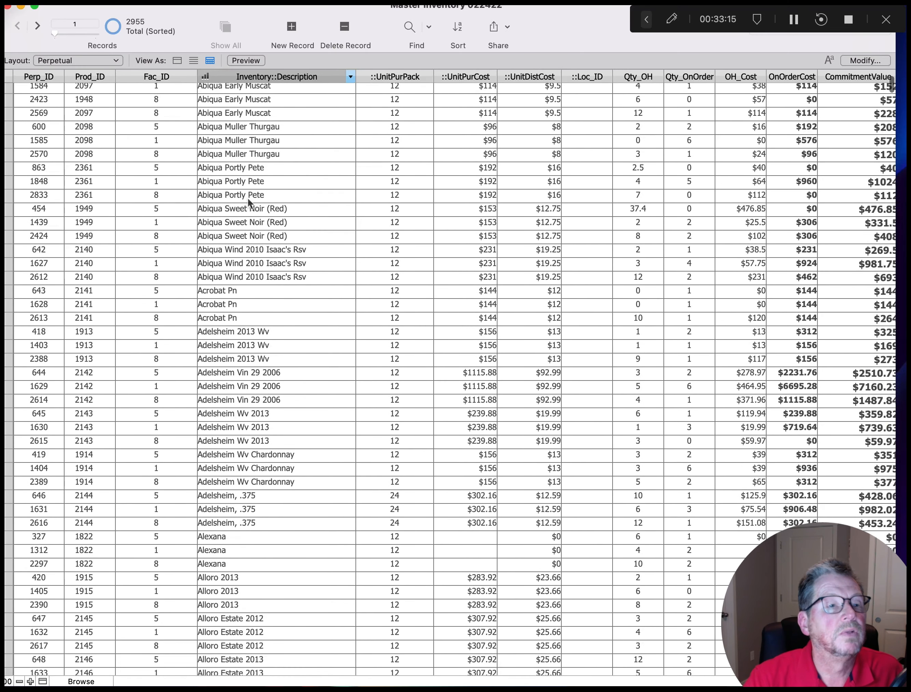
Open the Facility layout and examine the facility records as a table and as a form
{"action": "left_click", "coordinate": [115, 60]}
{"action": "left_click", "coordinate": [88, 75]}
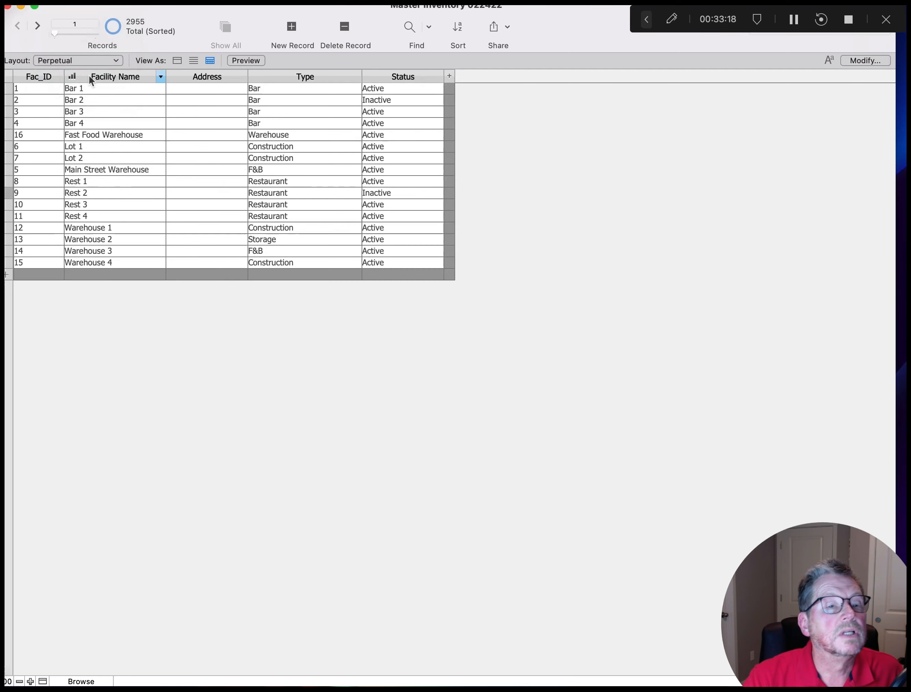
{"action": "left_click", "coordinate": [177, 60]}
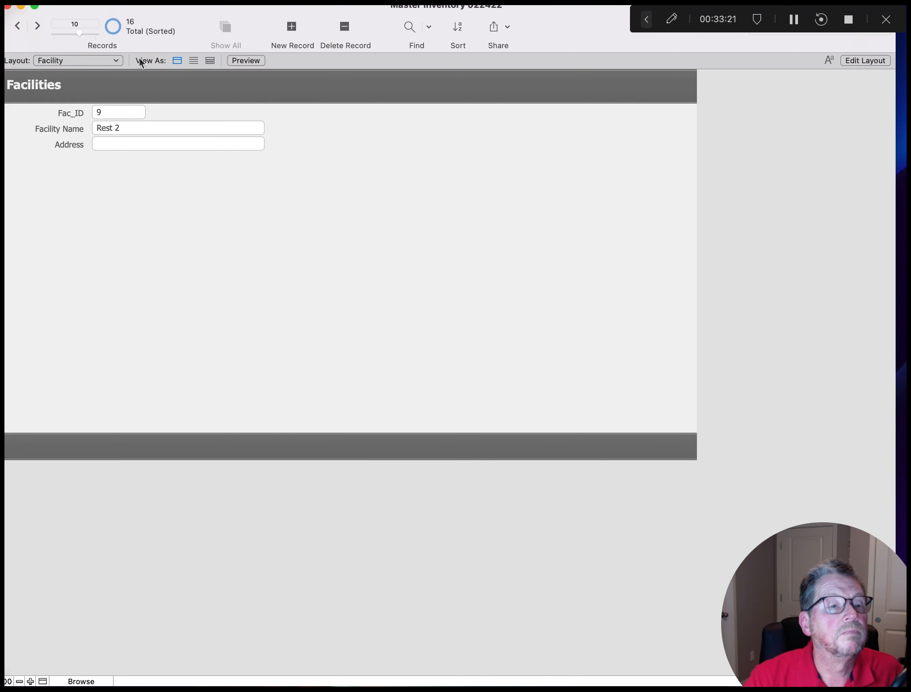
Open the Inventory Valuation Report and examine its whiskey and wine sections with their category and sub-total values
{"action": "left_click", "coordinate": [118, 61]}
{"action": "mouse_move", "coordinate": [93, 85]}
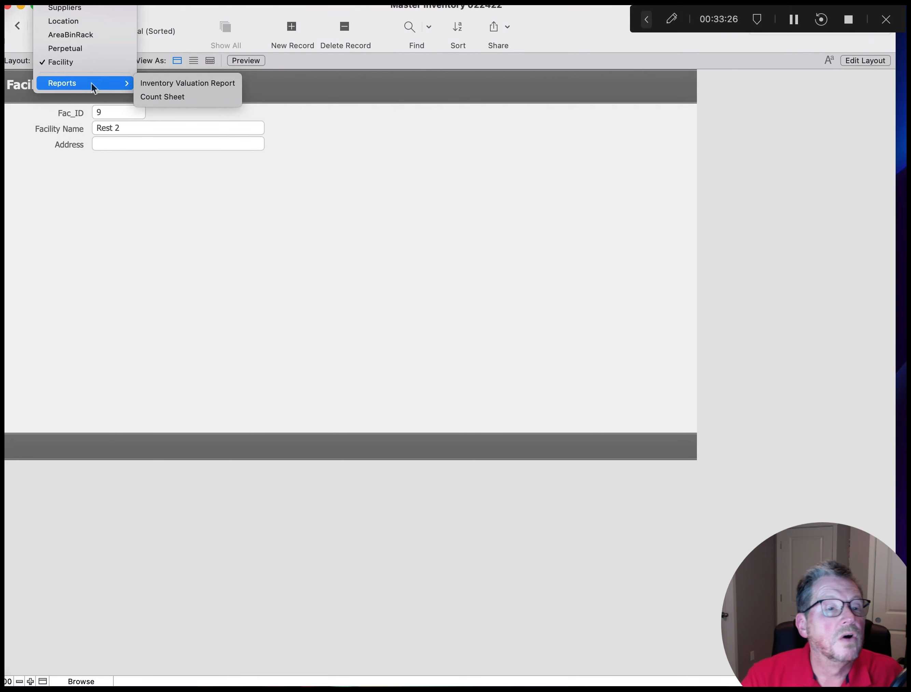
{"action": "left_click", "coordinate": [196, 83]}
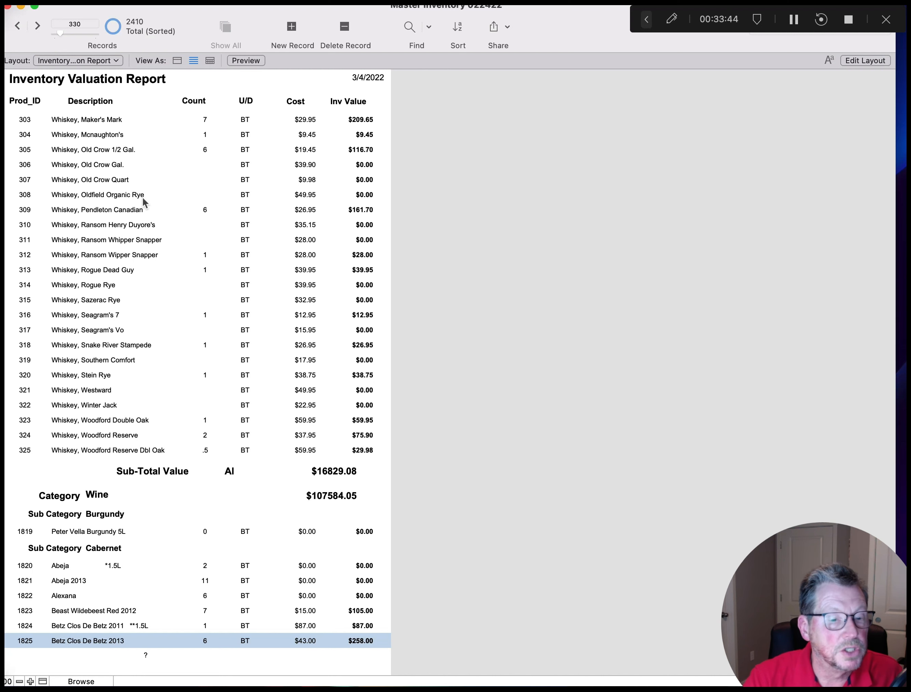
{"action": "scroll", "coordinate": [143, 197], "scroll_direction": "up", "scroll_amount": 5}
{"action": "scroll", "coordinate": [144, 198], "scroll_direction": "up", "scroll_amount": 10}
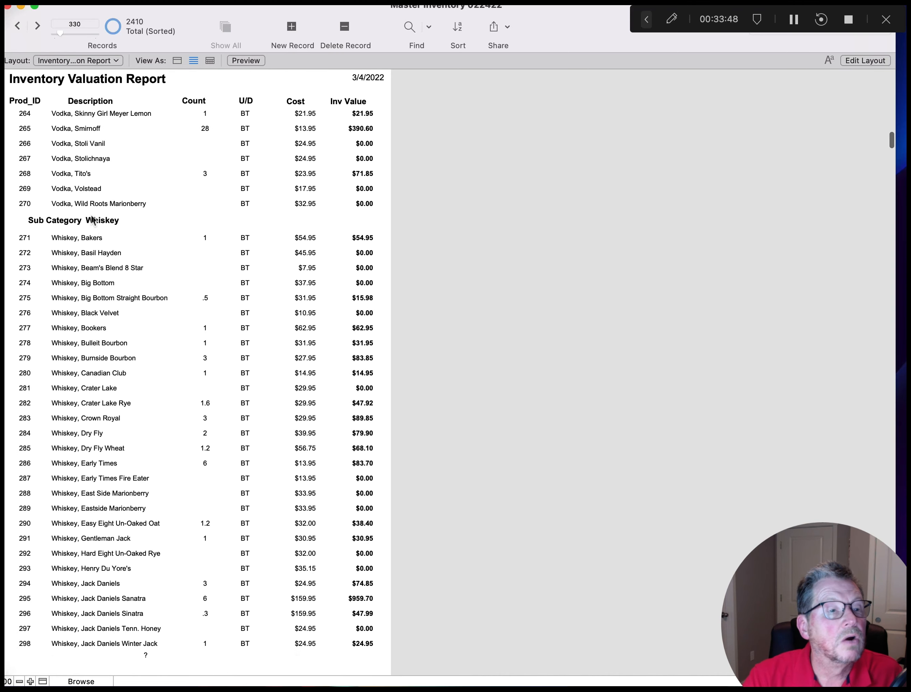
{"action": "scroll", "coordinate": [92, 217], "scroll_direction": "up", "scroll_amount": 3}
{"action": "scroll", "coordinate": [202, 233], "scroll_direction": "down", "scroll_amount": 5}
{"action": "scroll", "coordinate": [204, 238], "scroll_direction": "down", "scroll_amount": 10}
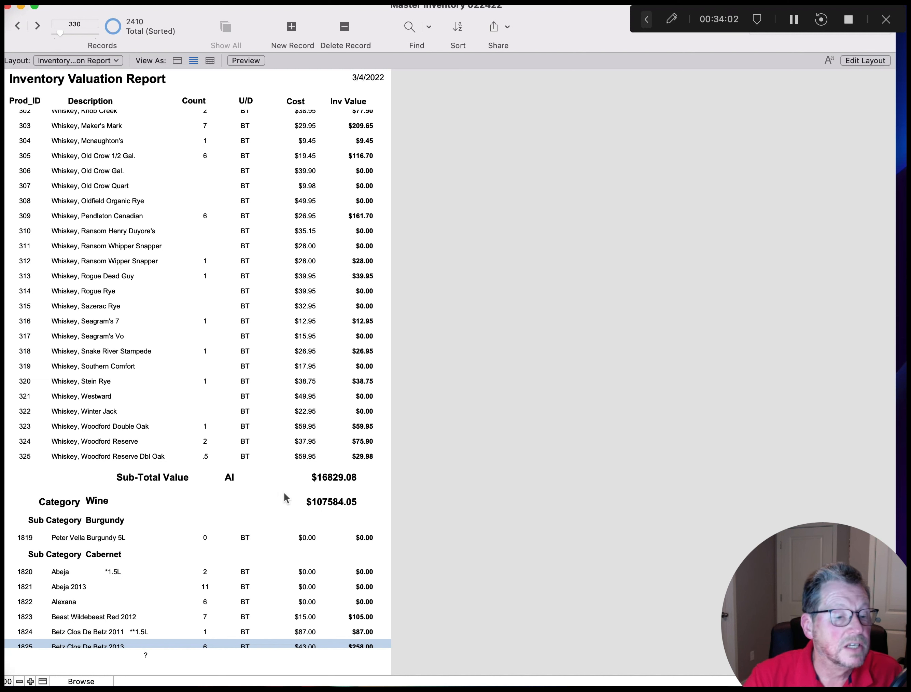
{"action": "scroll", "coordinate": [183, 420], "scroll_direction": "down", "scroll_amount": 5}
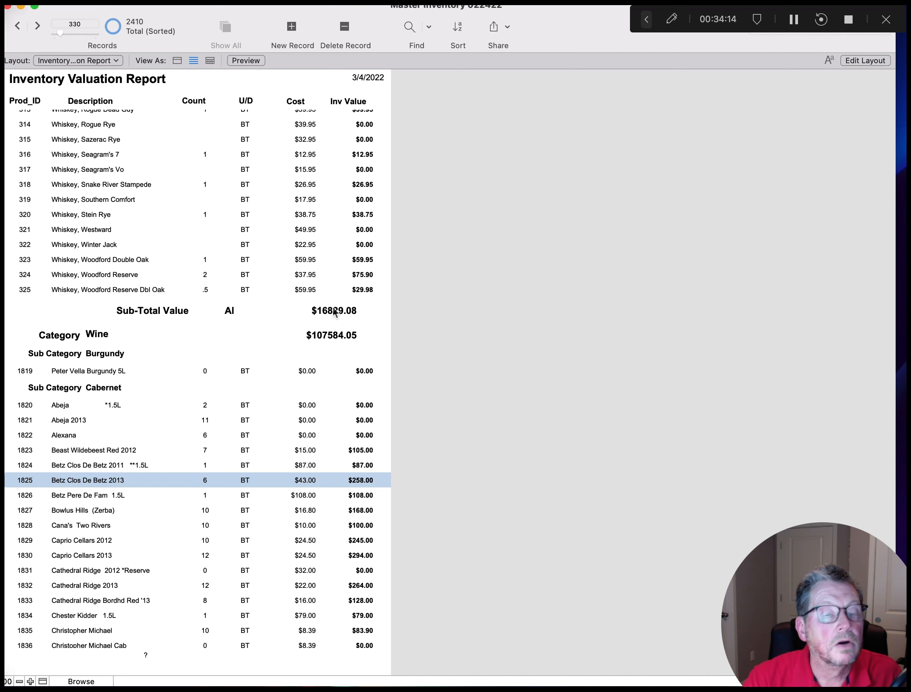
Return to the beginning of the valuation report and review the Bar 1 warehouse headings and the beer items' counts, costs and values
{"action": "scroll", "coordinate": [318, 212], "scroll_direction": "up", "scroll_amount": 20}
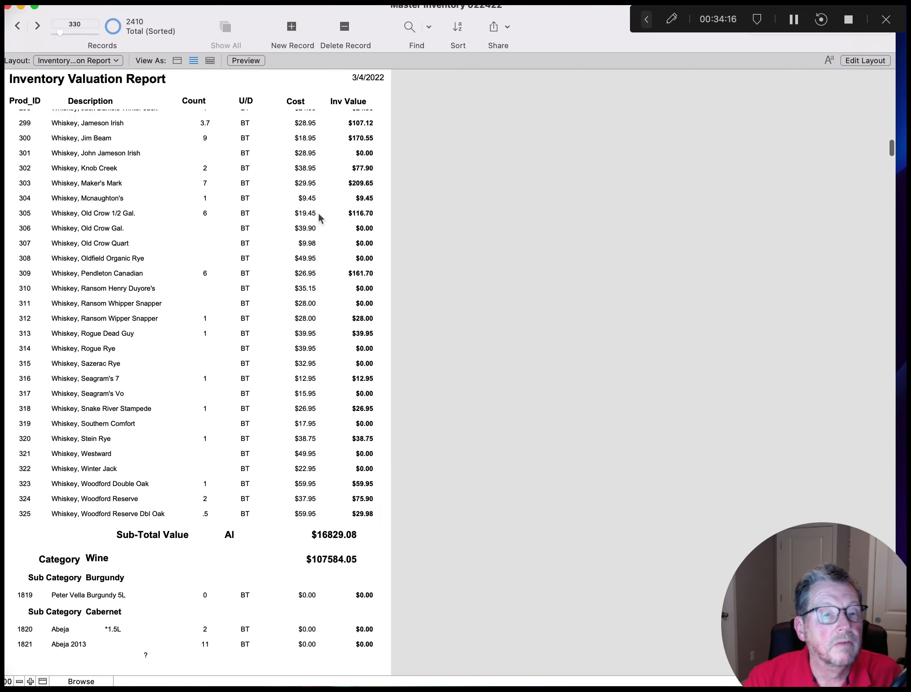
{"action": "scroll", "coordinate": [318, 212], "scroll_direction": "up", "scroll_amount": 20}
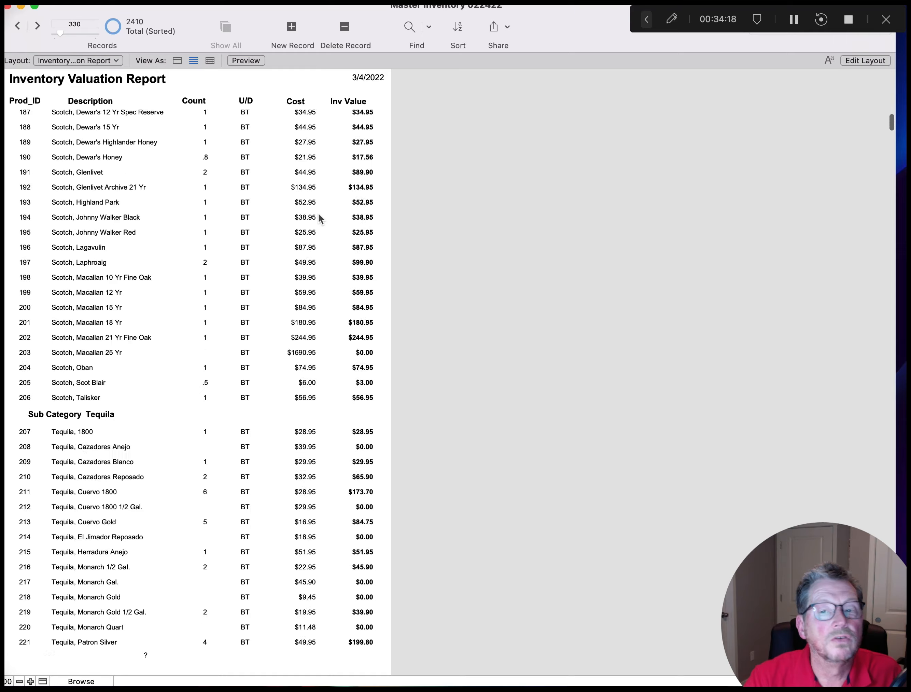
{"action": "scroll", "coordinate": [318, 213], "scroll_direction": "up", "scroll_amount": 15}
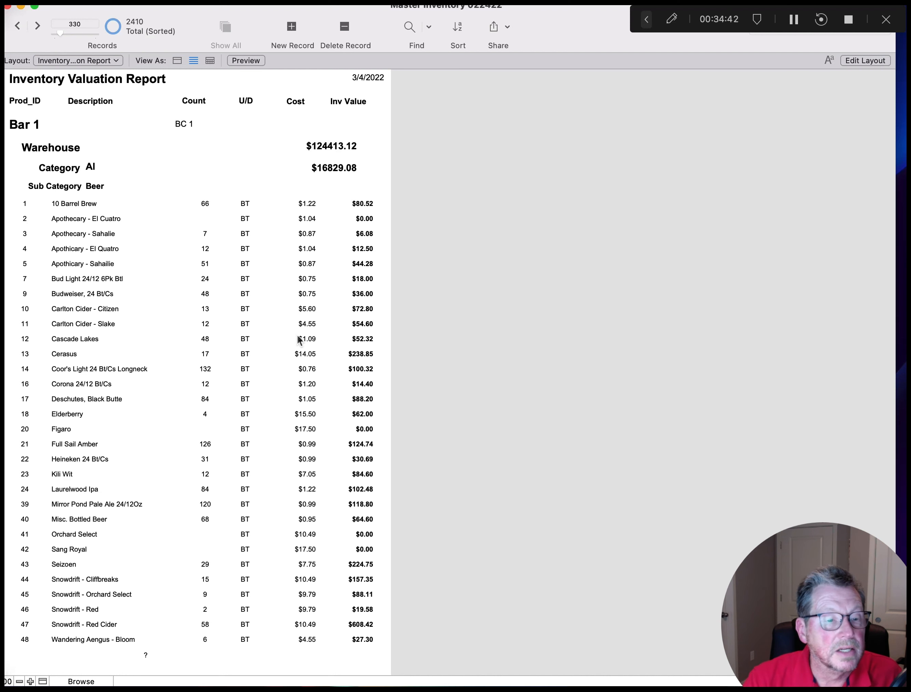
{"action": "scroll", "coordinate": [300, 340], "scroll_direction": "down", "scroll_amount": 5}
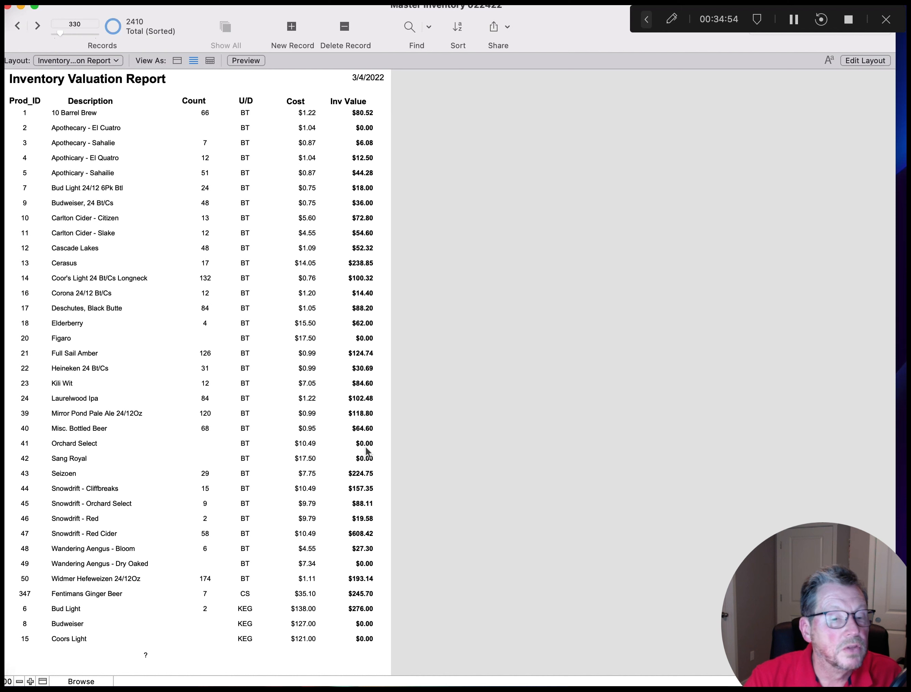
{"action": "scroll", "coordinate": [366, 450], "scroll_direction": "down", "scroll_amount": 8}
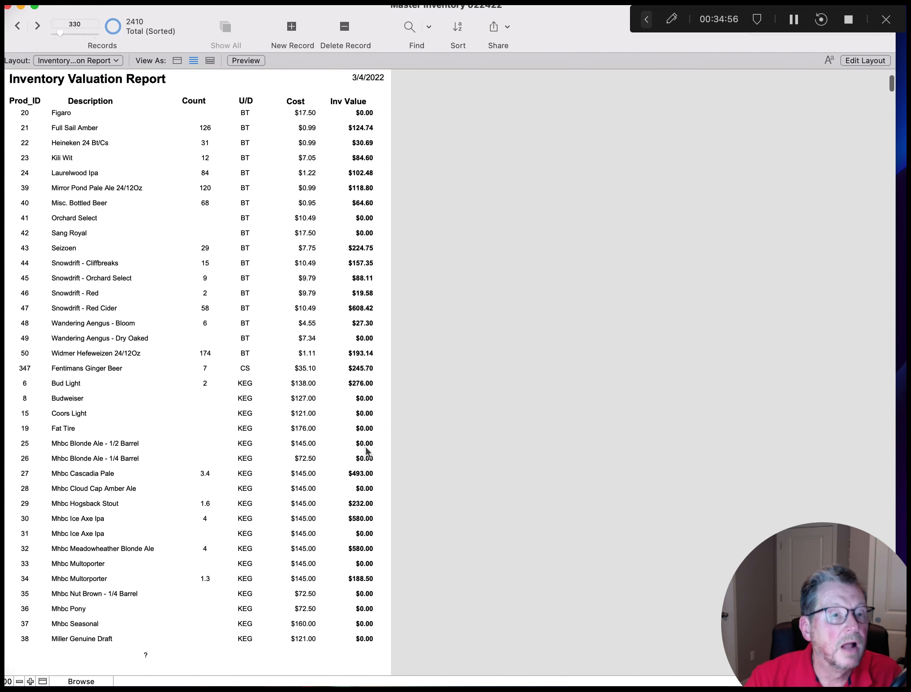
{"action": "scroll", "coordinate": [300, 372], "scroll_direction": "up", "scroll_amount": 8}
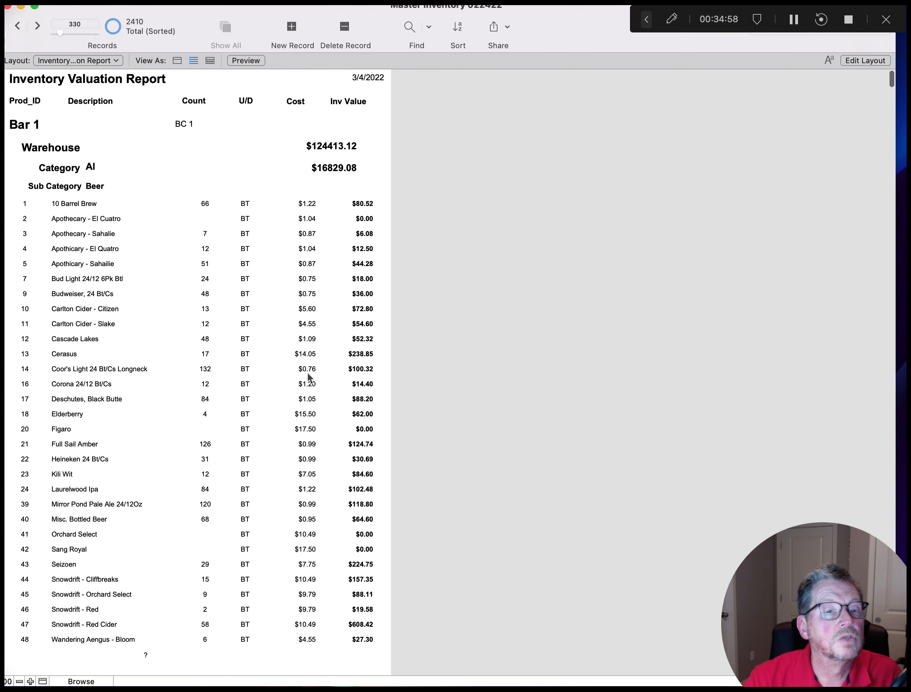
Open the Count Sheet report and go to its beginning at the Bar 1 beer section
{"action": "left_click", "coordinate": [117, 62]}
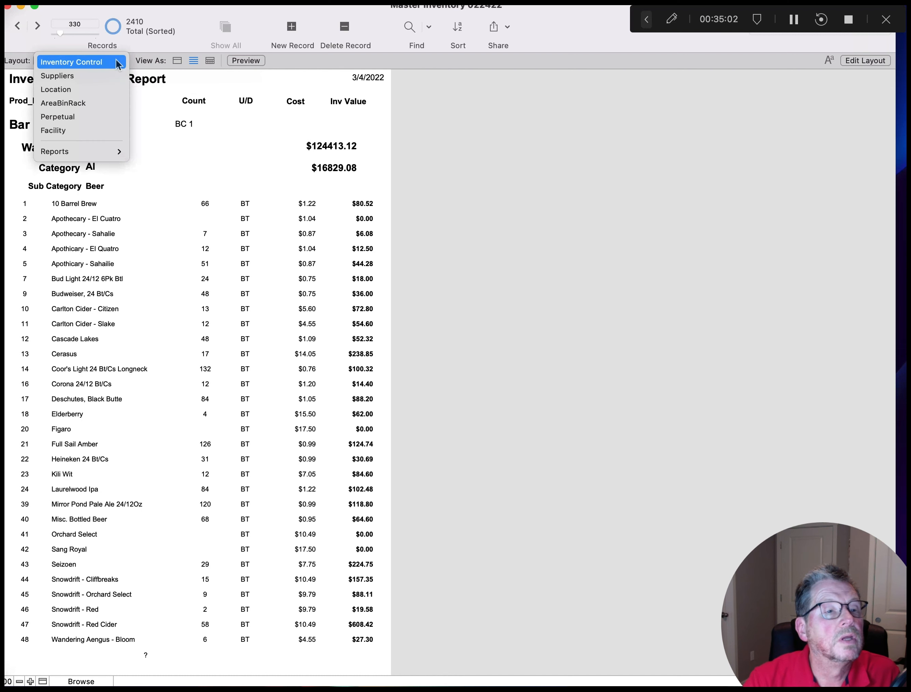
{"action": "mouse_move", "coordinate": [94, 151]}
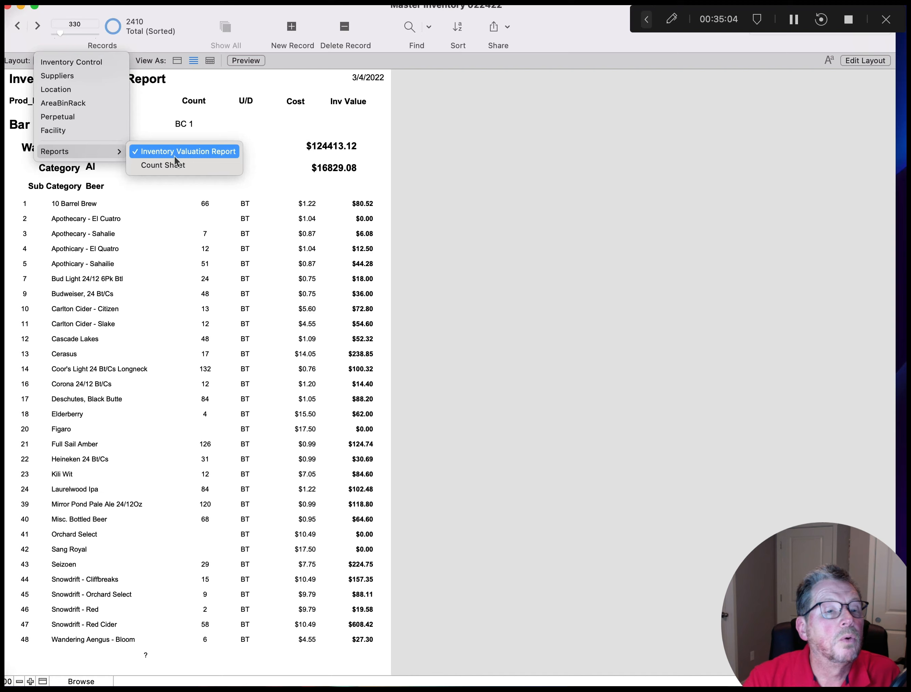
{"action": "left_click", "coordinate": [173, 165]}
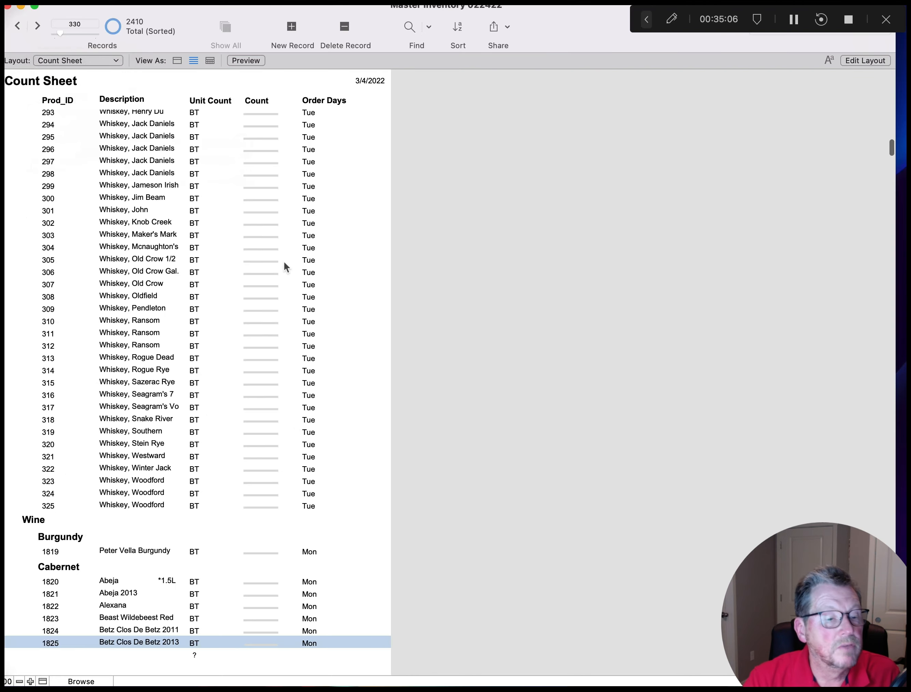
{"action": "scroll", "coordinate": [284, 262], "scroll_direction": "up", "scroll_amount": 20}
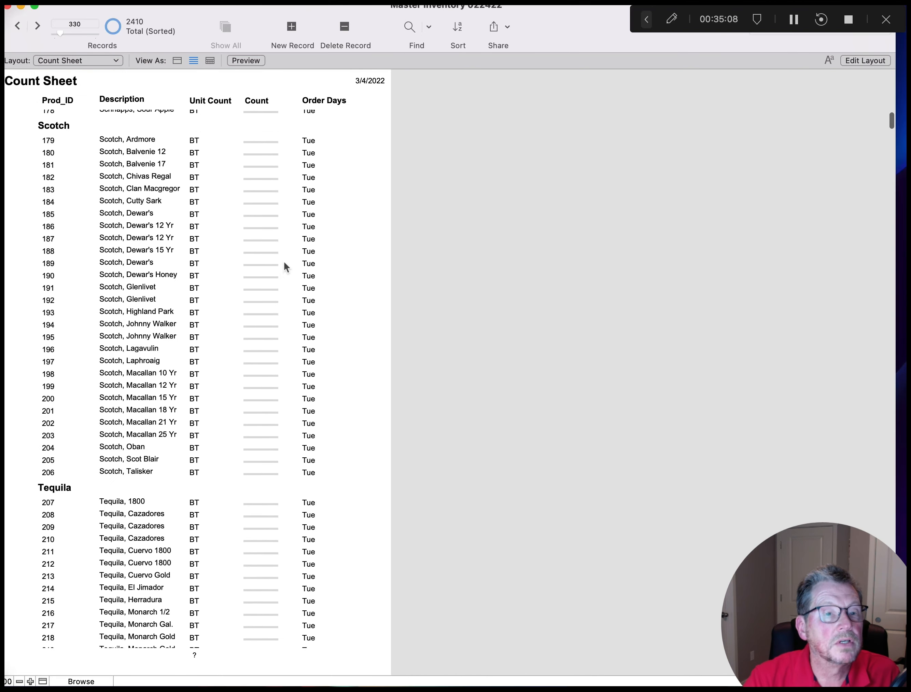
{"action": "scroll", "coordinate": [284, 263], "scroll_direction": "up", "scroll_amount": 20}
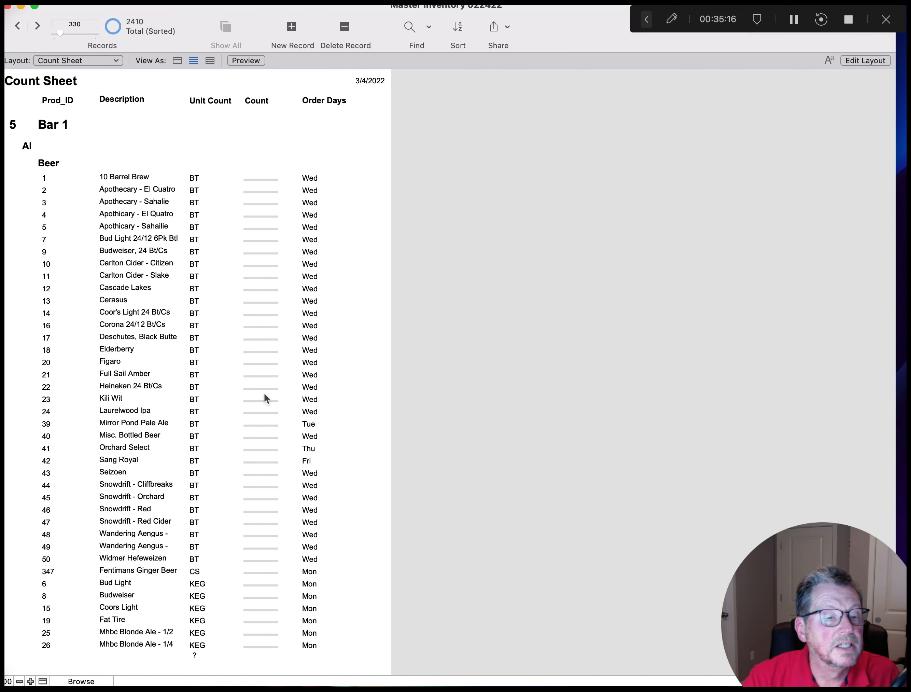
Examine the count sheet's unit counts, blank count lines and order days from the beers through the liqueurs
{"action": "scroll", "coordinate": [264, 392], "scroll_direction": "down", "scroll_amount": 5}
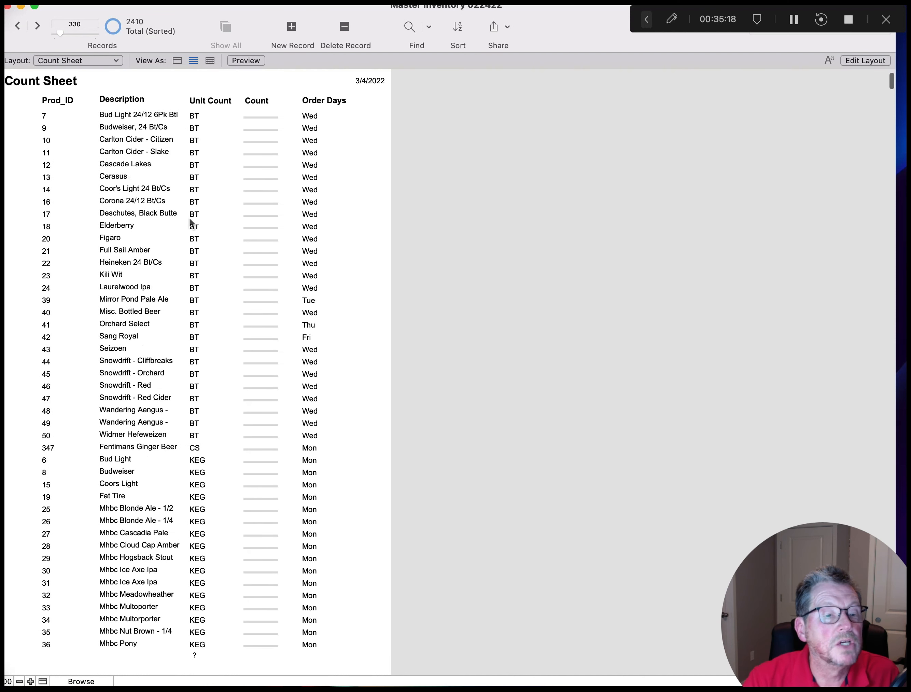
{"action": "scroll", "coordinate": [233, 380], "scroll_direction": "down", "scroll_amount": 6}
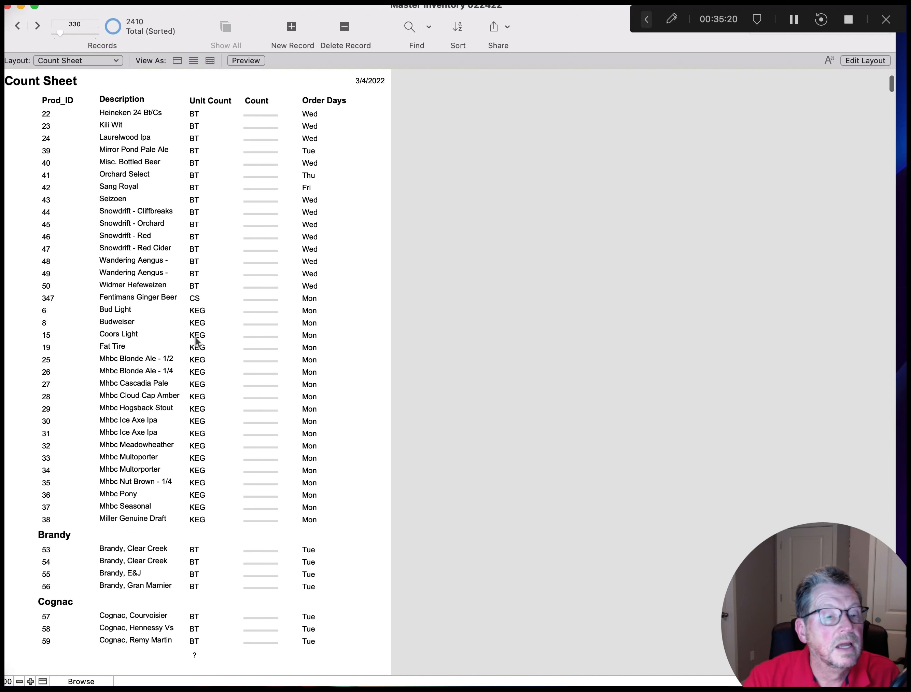
{"action": "scroll", "coordinate": [234, 424], "scroll_direction": "down", "scroll_amount": 5}
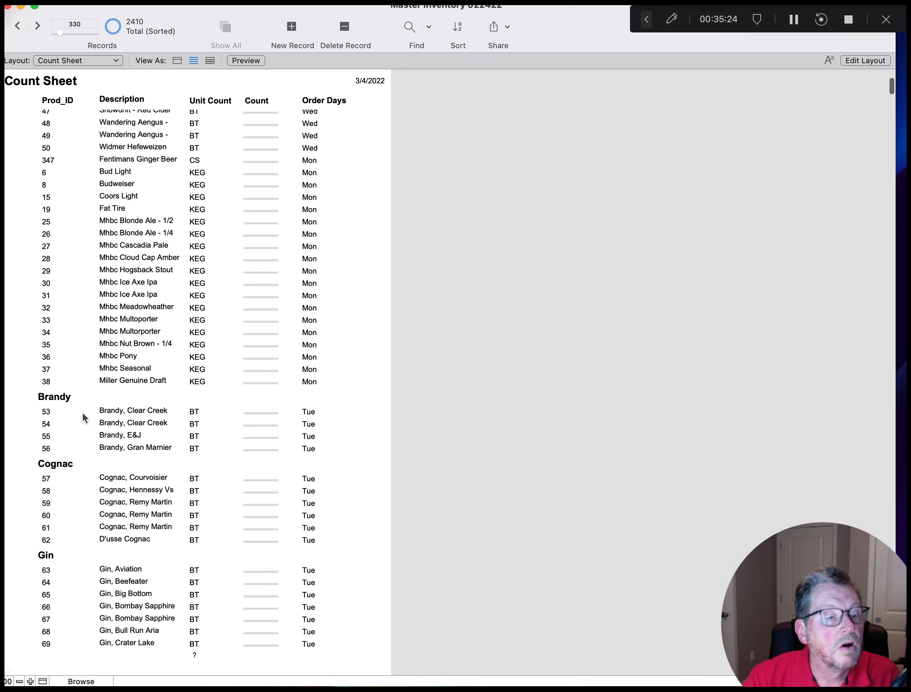
{"action": "scroll", "coordinate": [126, 487], "scroll_direction": "down", "scroll_amount": 3}
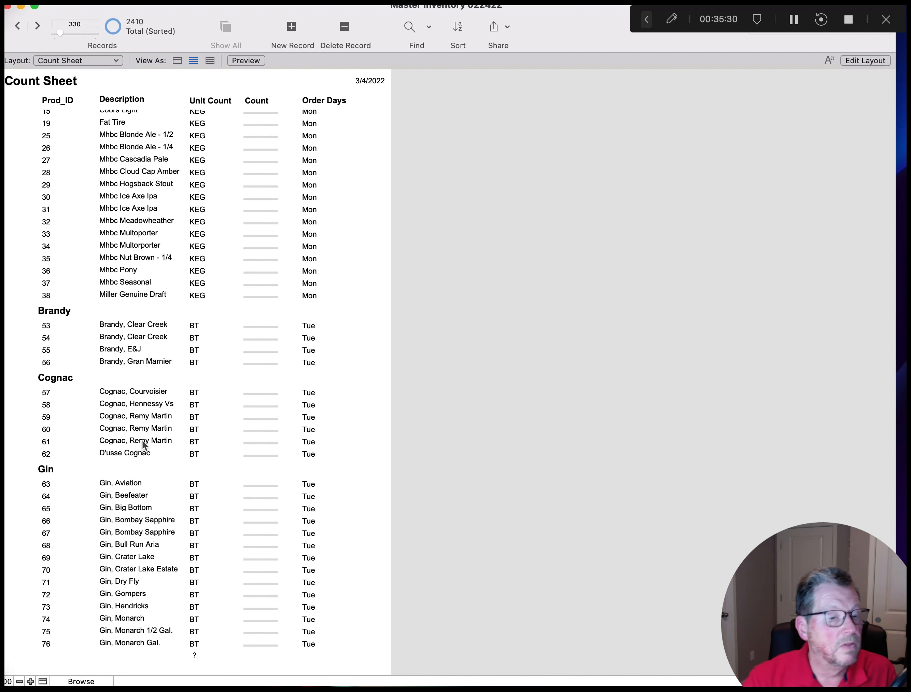
{"action": "scroll", "coordinate": [145, 439], "scroll_direction": "down", "scroll_amount": 7}
{"action": "scroll", "coordinate": [146, 439], "scroll_direction": "down", "scroll_amount": 15}
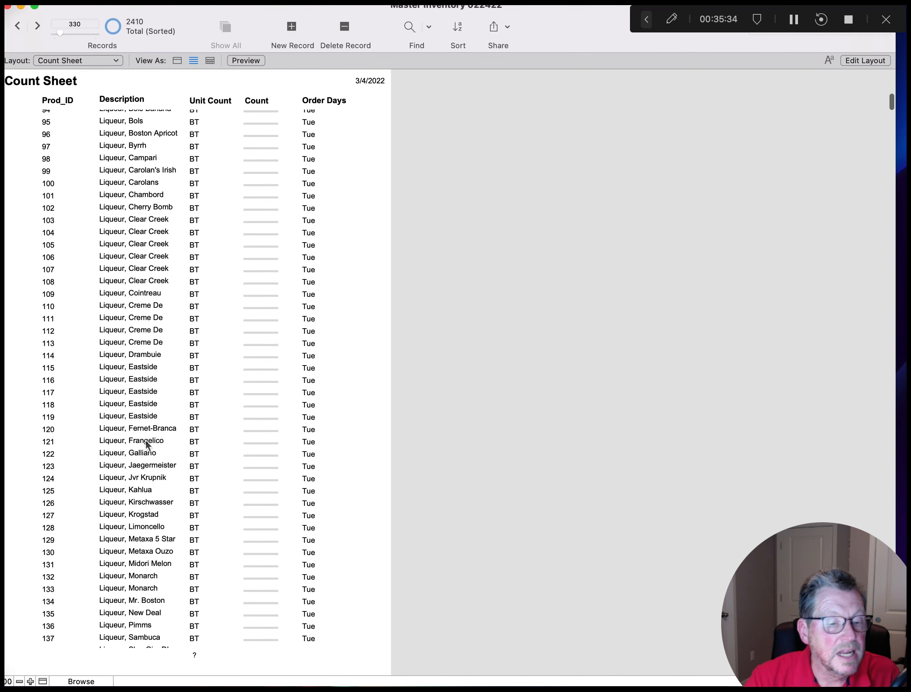
{"action": "scroll", "coordinate": [145, 439], "scroll_direction": "down", "scroll_amount": 3}
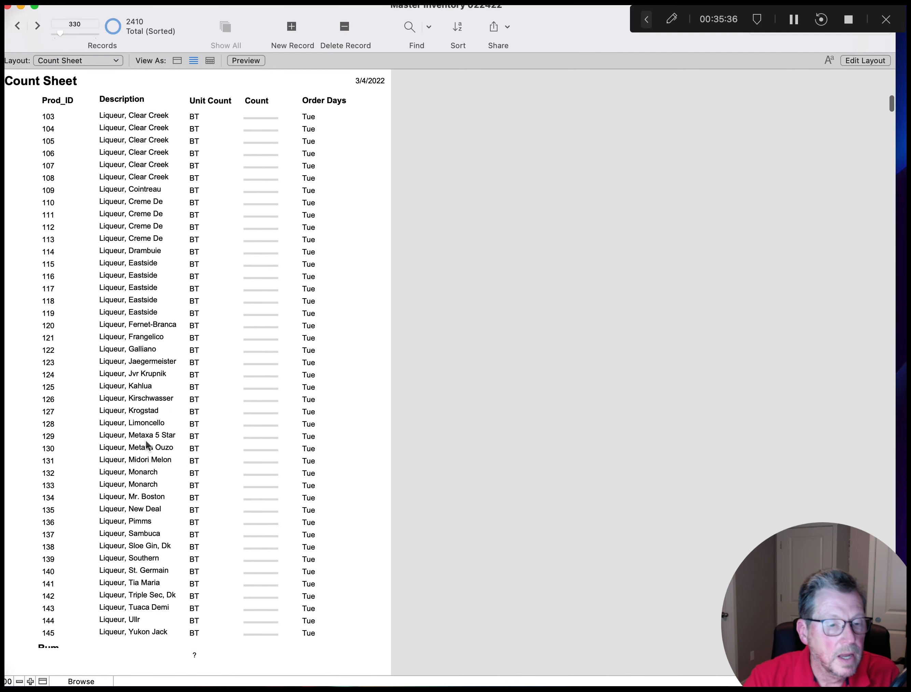
{"action": "scroll", "coordinate": [146, 440], "scroll_direction": "down", "scroll_amount": 1}
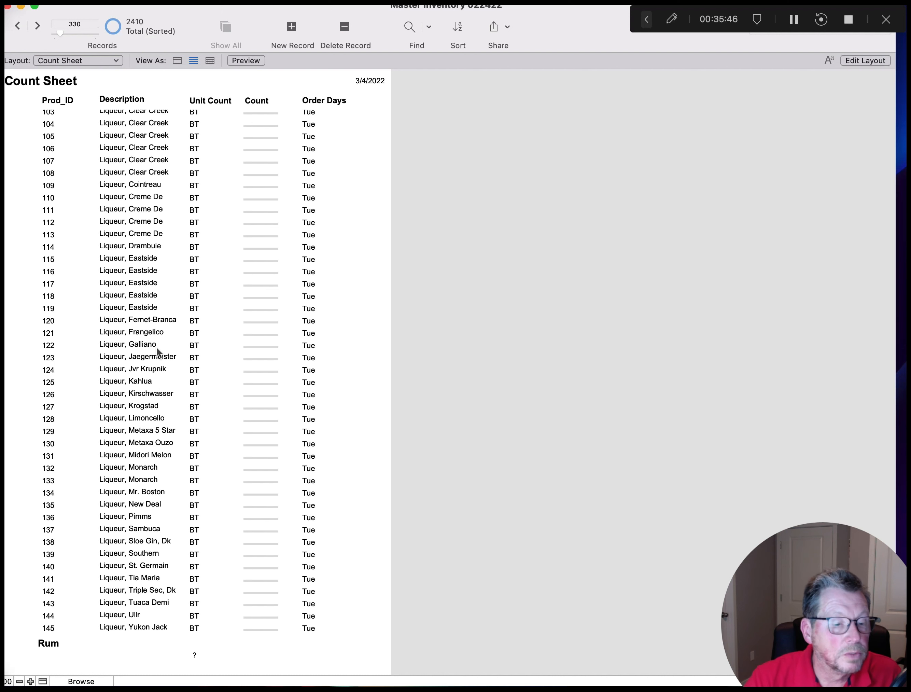
Review the count sheet backwards from the liqueurs through gin, cognac and brandy to the first beer items
{"action": "scroll", "coordinate": [161, 354], "scroll_direction": "up", "scroll_amount": 10}
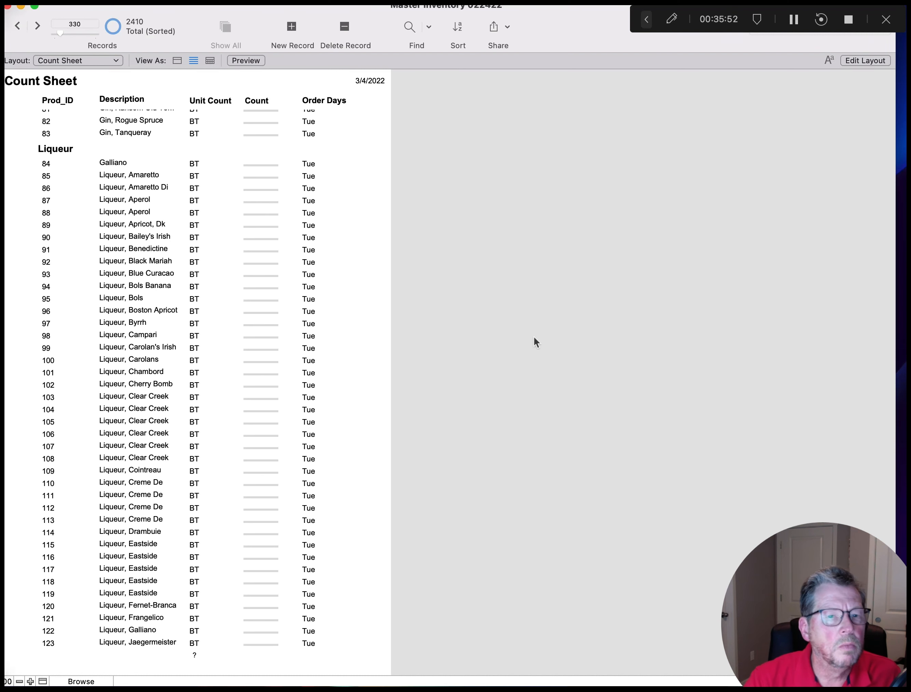
{"action": "scroll", "coordinate": [422, 331], "scroll_direction": "up", "scroll_amount": 10}
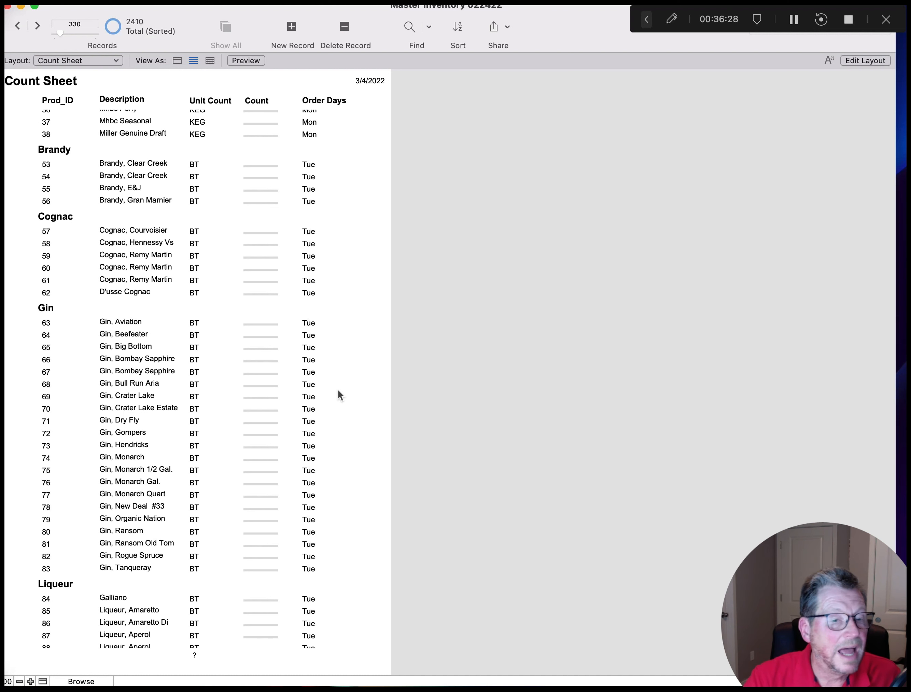
{"action": "scroll", "coordinate": [338, 392], "scroll_direction": "up", "scroll_amount": 8}
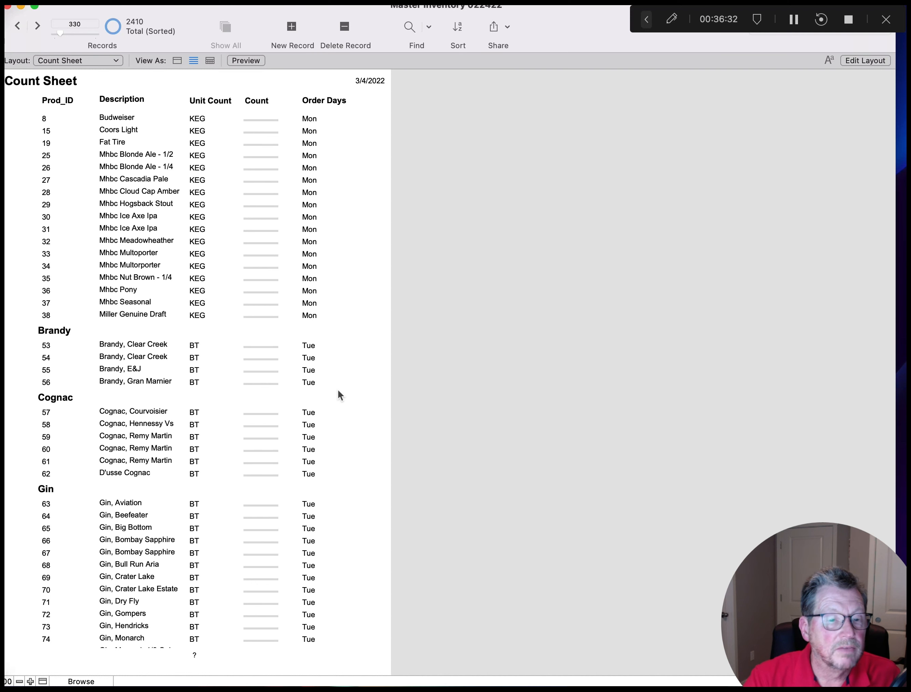
{"action": "scroll", "coordinate": [338, 391], "scroll_direction": "up", "scroll_amount": 6}
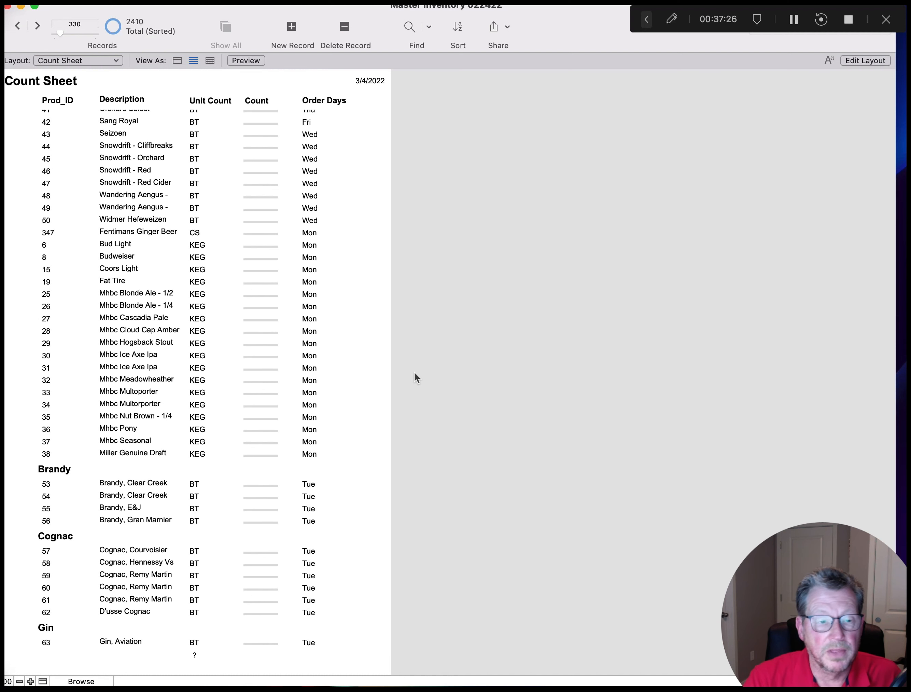
{"action": "scroll", "coordinate": [415, 372], "scroll_direction": "up", "scroll_amount": 5}
{"action": "scroll", "coordinate": [414, 372], "scroll_direction": "up", "scroll_amount": 4}
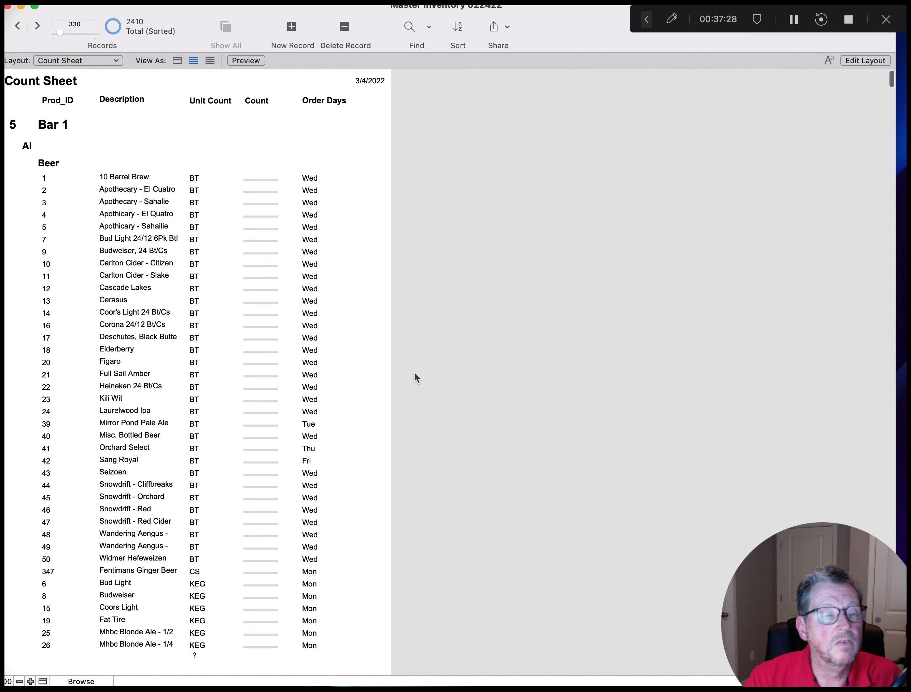